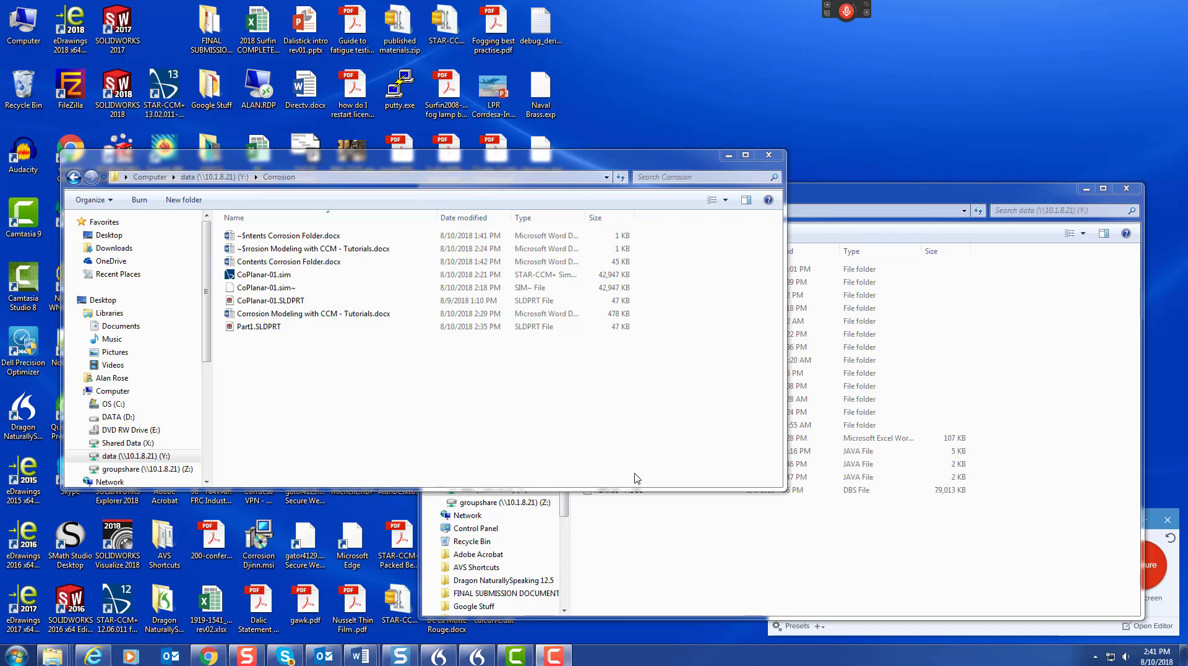
Launch STAR-CCM+ 13 from its desktop shortcut
{"action": "double_click", "coordinate": [176, 89]}
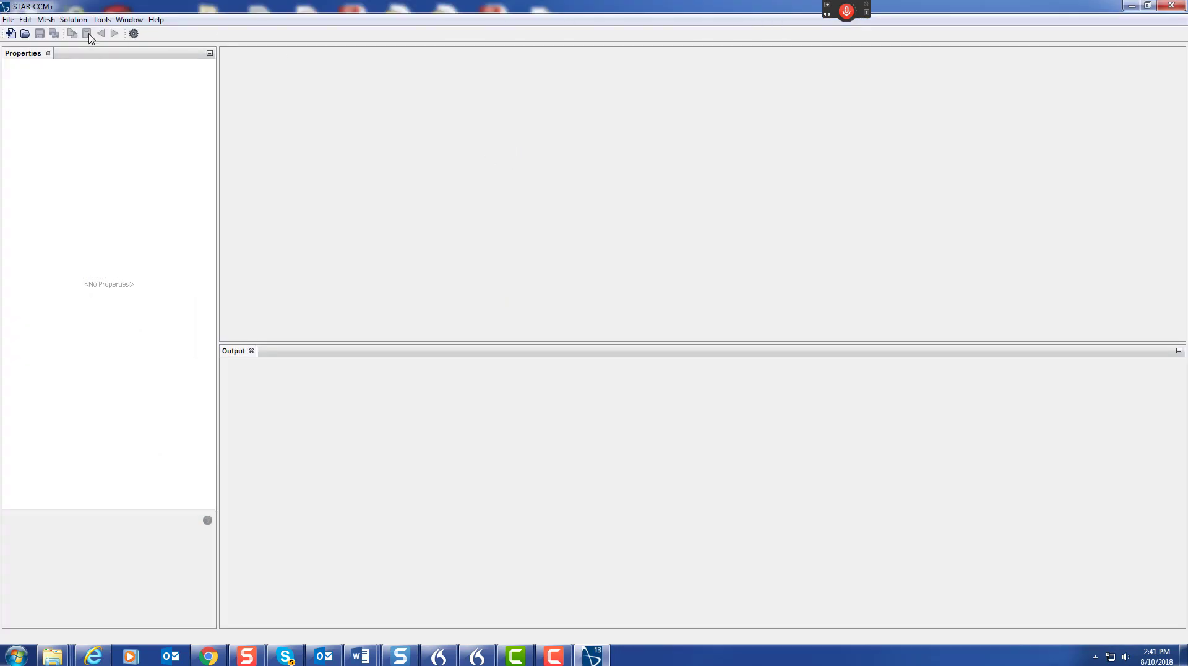
Create a new simulation running Parallel on Local Host with 6 compute processes
{"action": "left_click", "coordinate": [8, 19]}
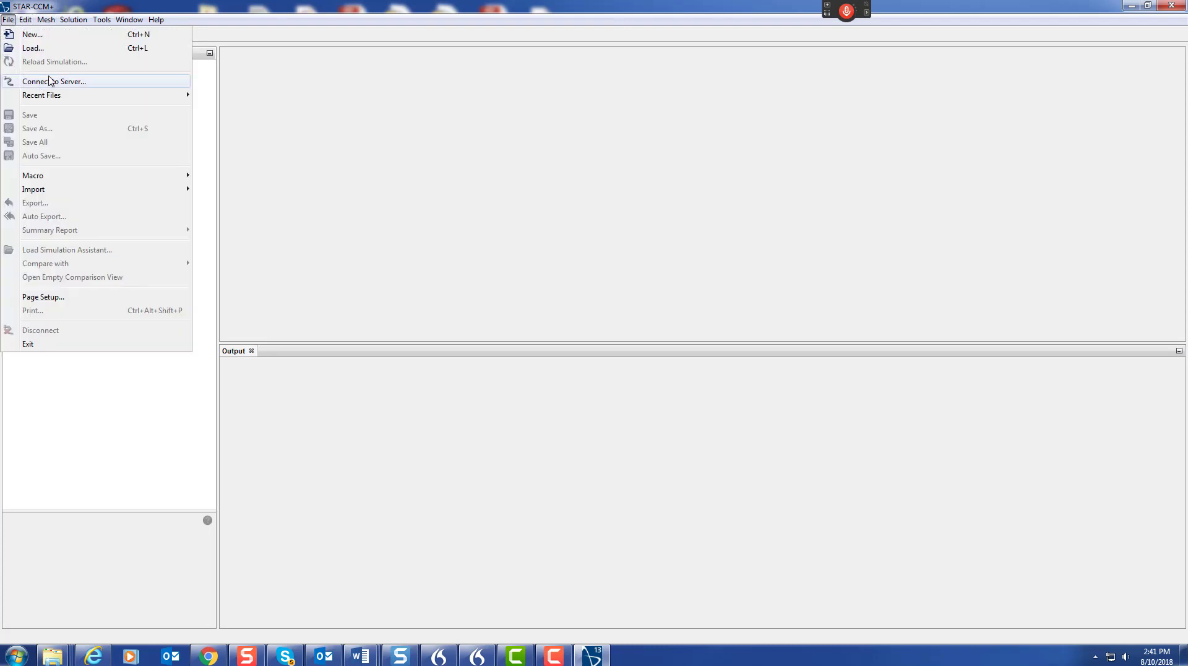
{"action": "left_click", "coordinate": [31, 34]}
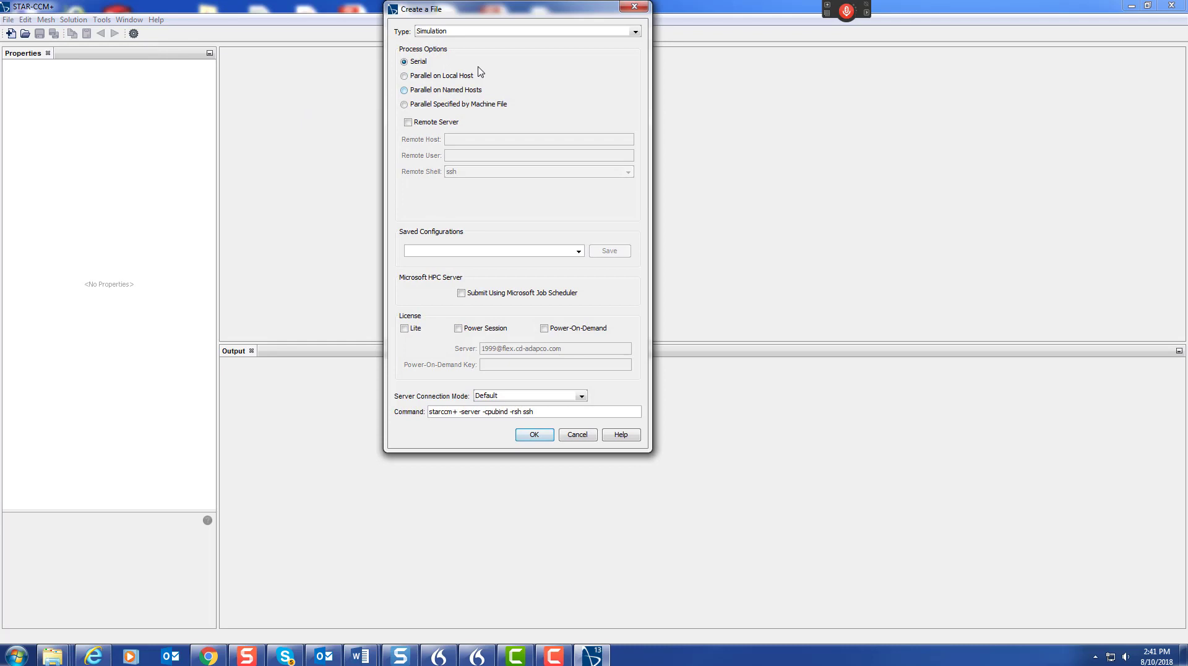
{"action": "left_click", "coordinate": [431, 78]}
{"action": "left_click", "coordinate": [559, 127]}
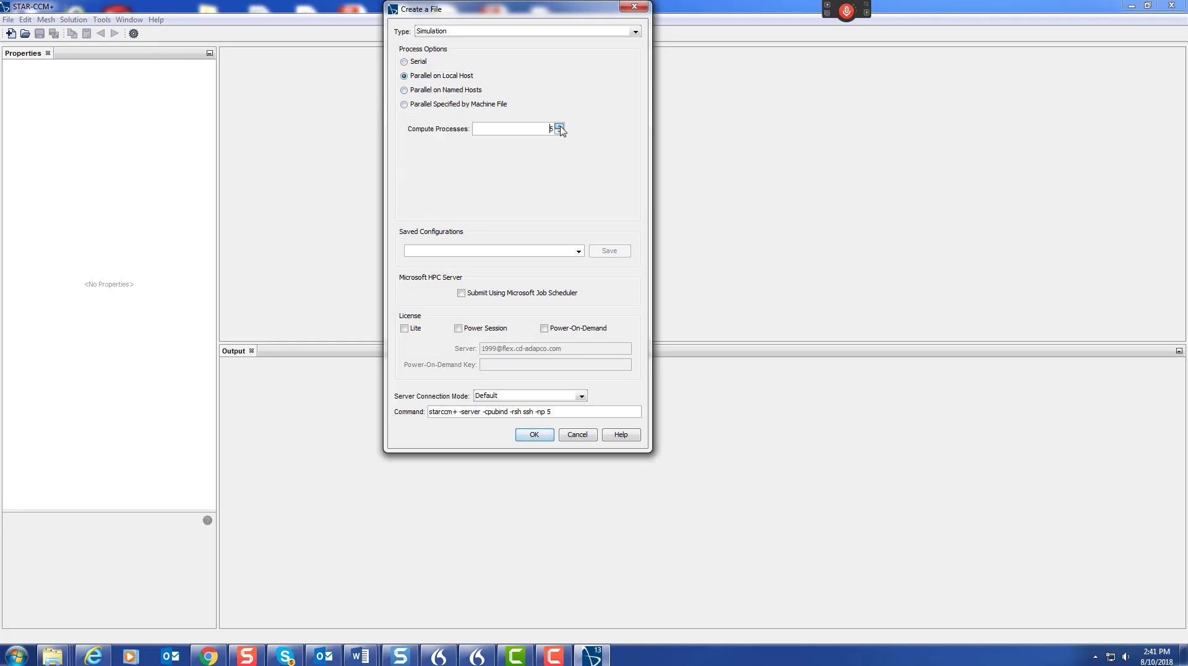
{"action": "left_click", "coordinate": [534, 435]}
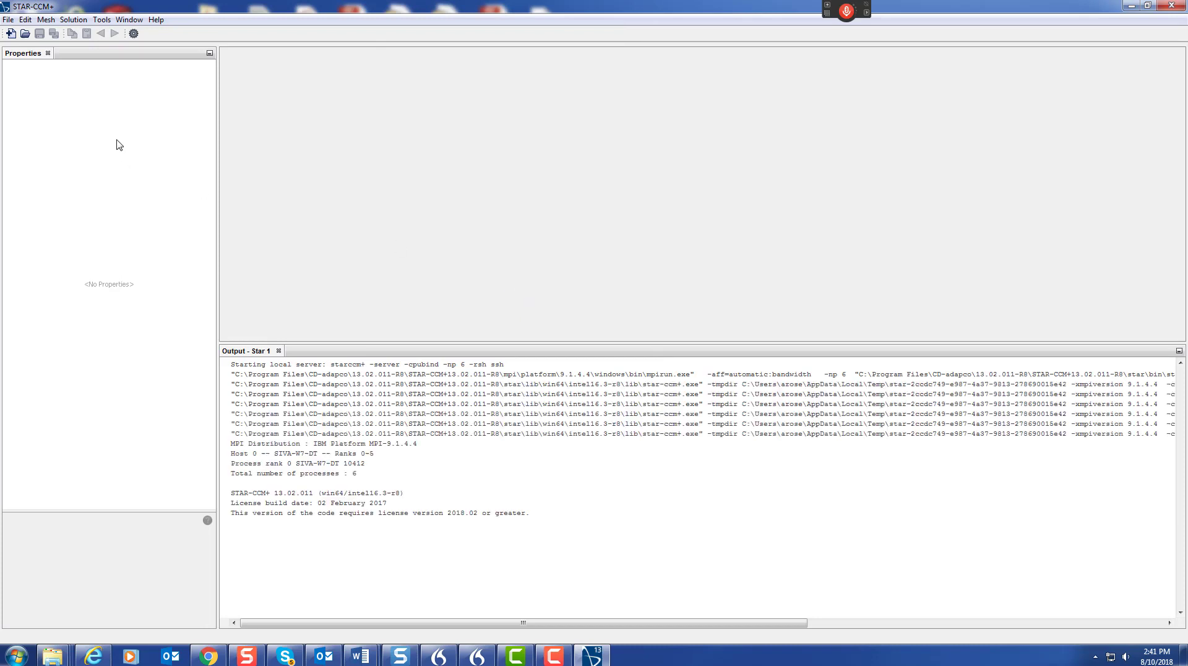
{"action": "left_click", "coordinate": [8, 20]}
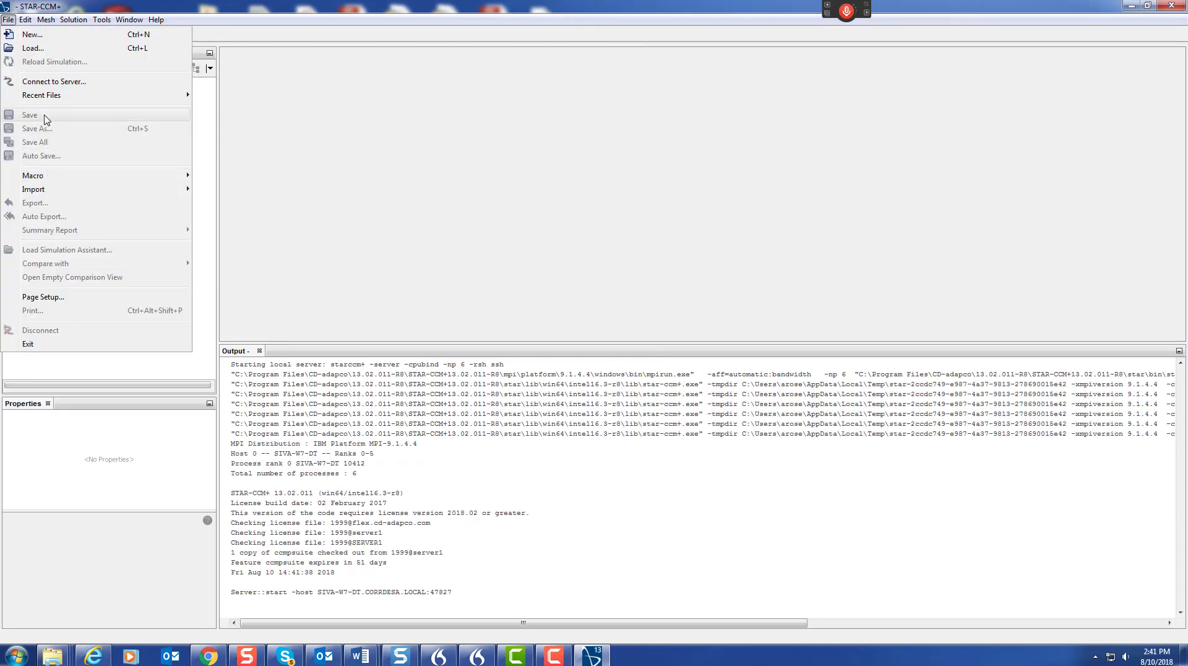
Save the simulation as CoPlanar in the Corrosion folder of the data (Y:) drive
{"action": "left_click", "coordinate": [306, 137]}
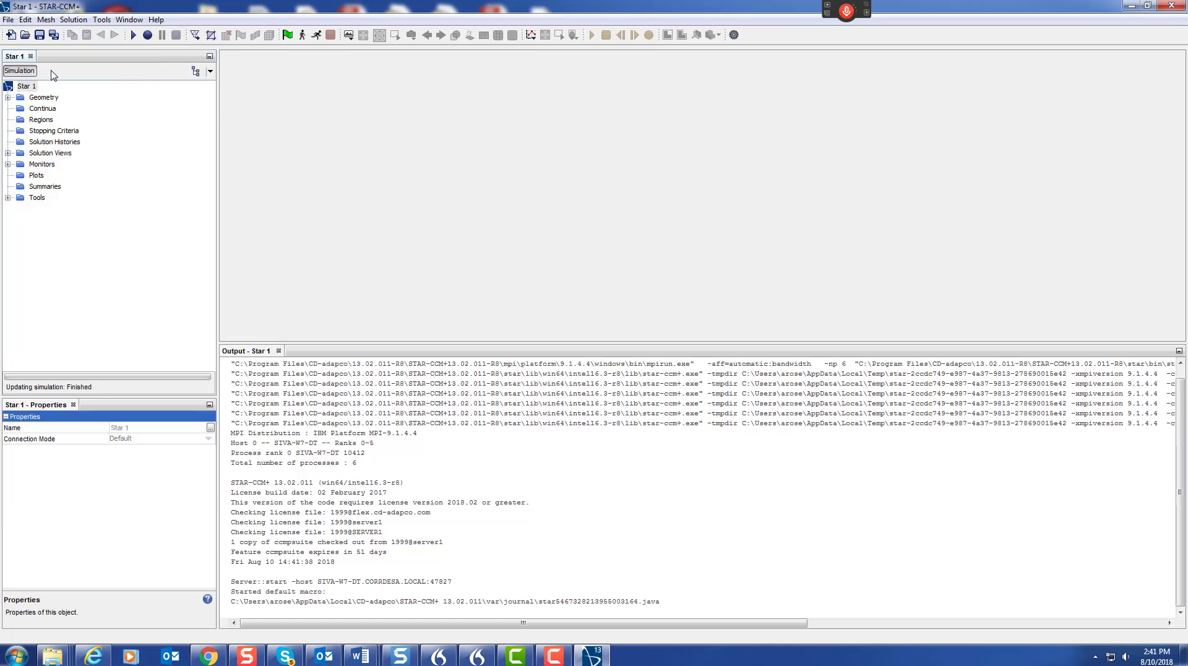
{"action": "left_click", "coordinate": [8, 20]}
{"action": "key", "text": "Escape"}
{"action": "left_click", "coordinate": [445, 376]}
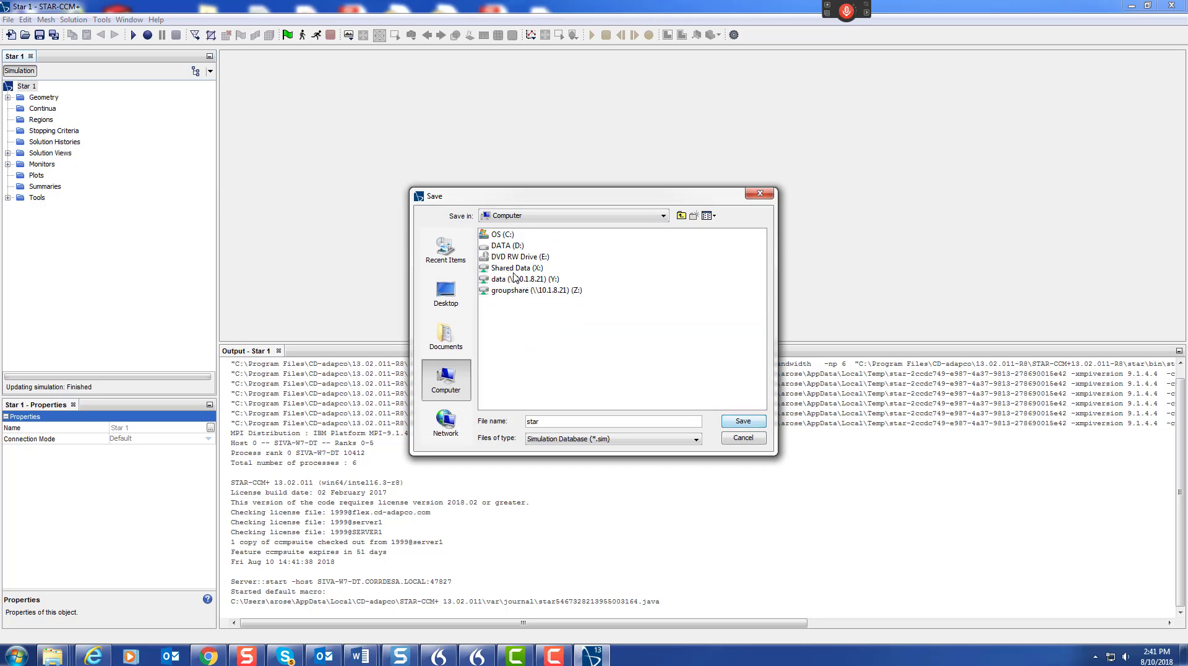
{"action": "double_click", "coordinate": [514, 269]}
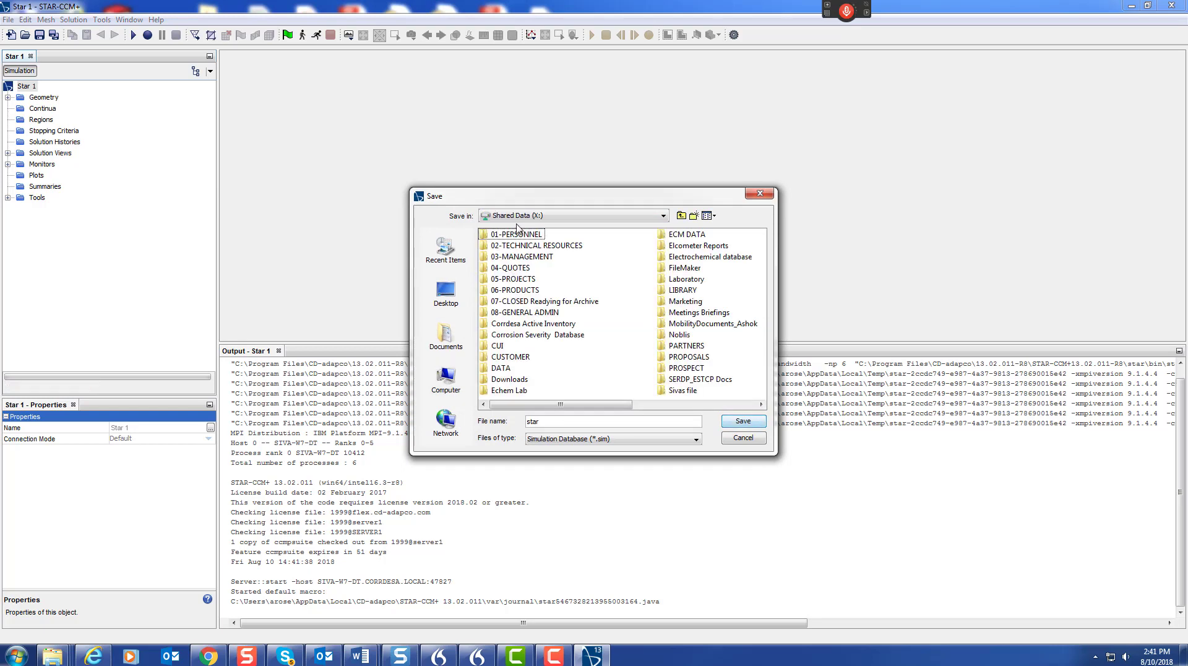
{"action": "left_click", "coordinate": [445, 379]}
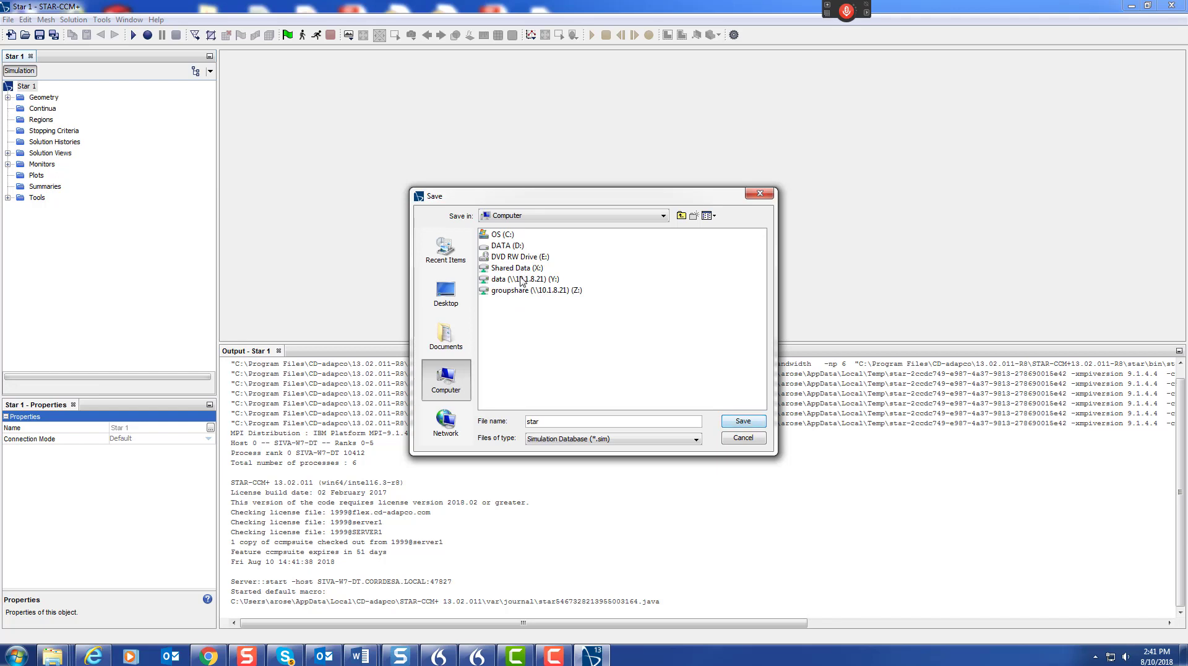
{"action": "double_click", "coordinate": [521, 280]}
{"action": "double_click", "coordinate": [506, 246]}
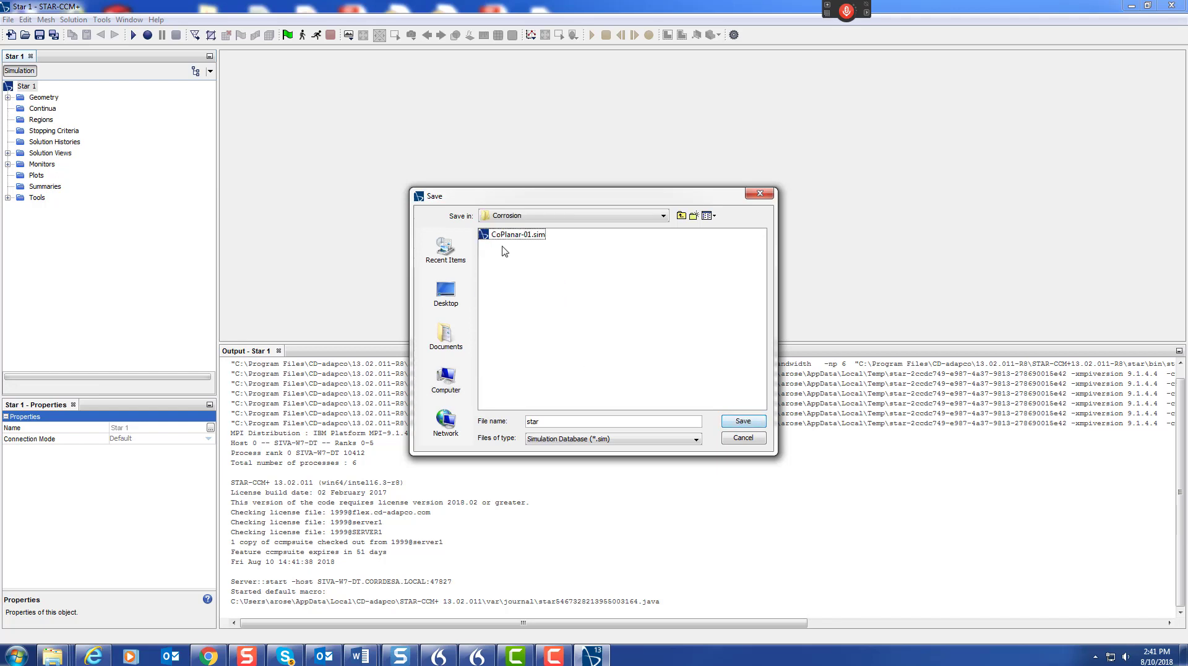
{"action": "left_click_drag", "start_coordinate": [549, 423], "coordinate": [521, 424]}
{"action": "type", "text": "CoPlanar"}
{"action": "key", "text": "Return"}
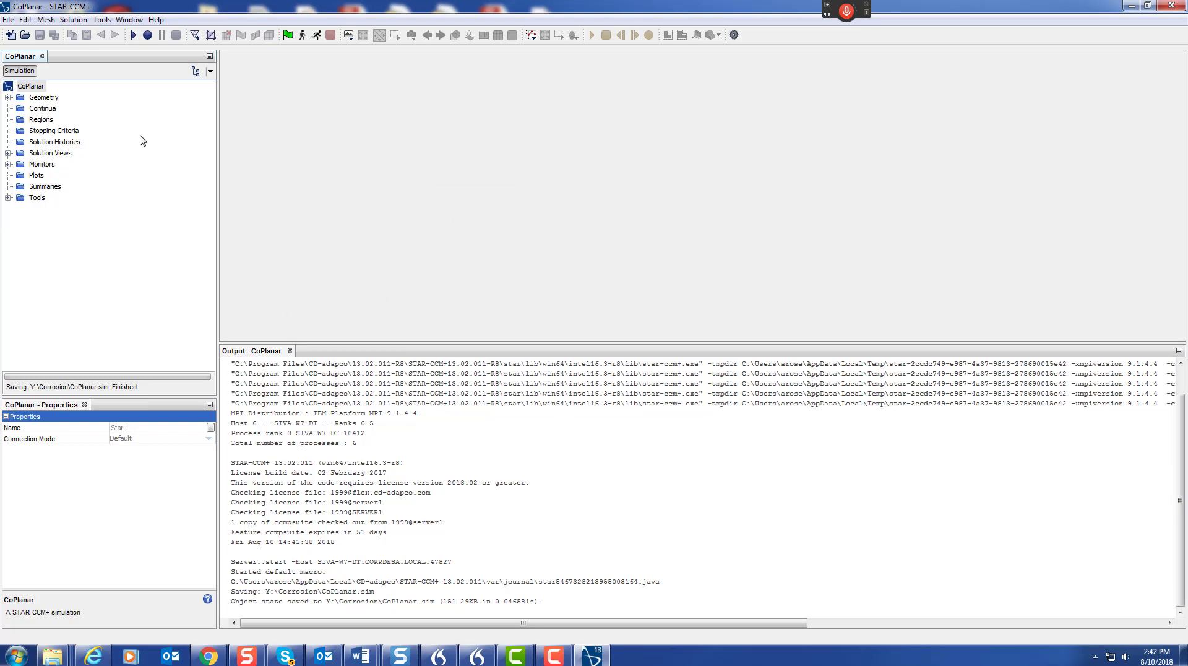
Import CoPlanar-01.SLDPRT as a surface mesh, accepting the default import options
{"action": "left_click", "coordinate": [8, 20]}
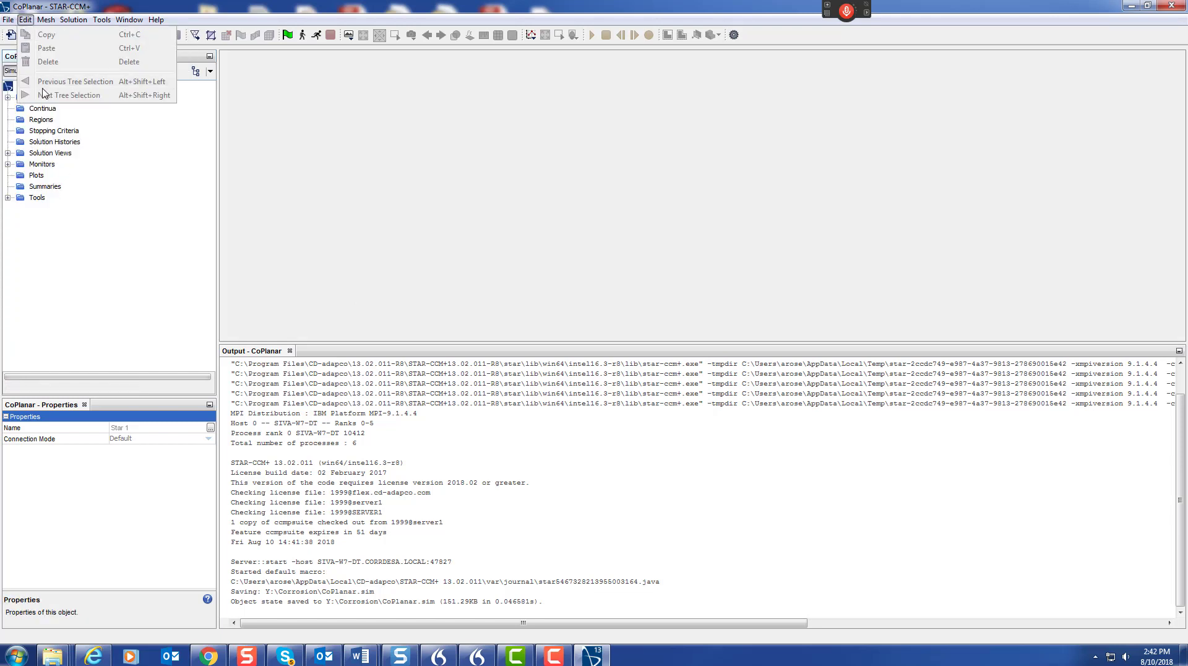
{"action": "mouse_move", "coordinate": [39, 193]}
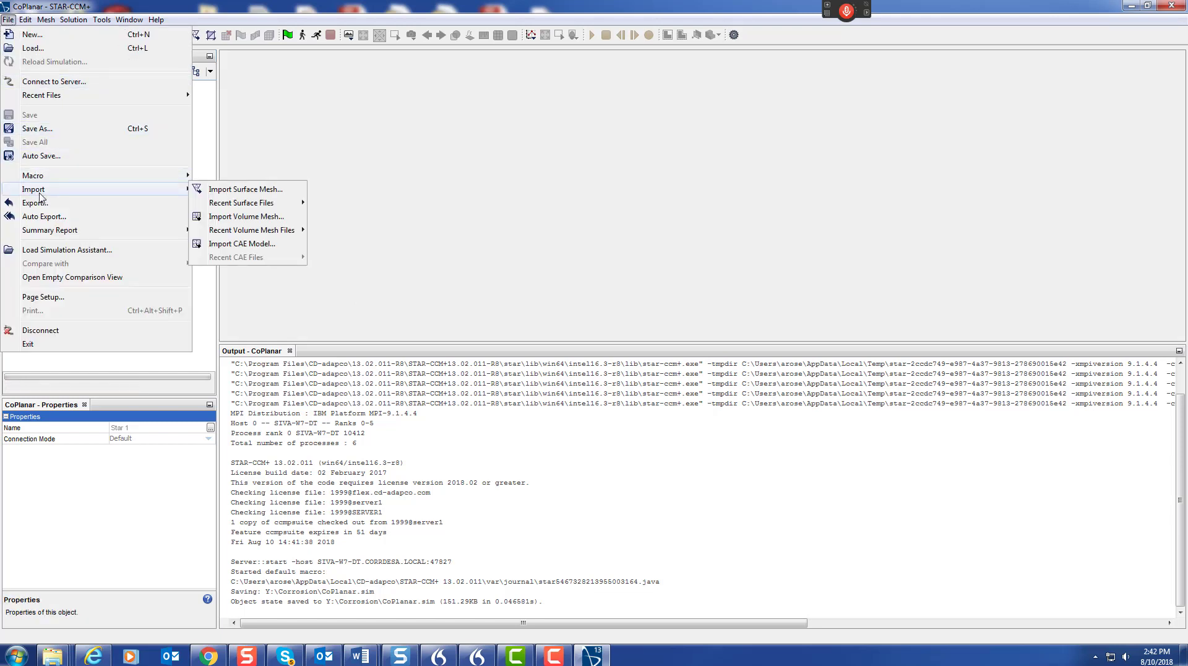
{"action": "left_click", "coordinate": [234, 188]}
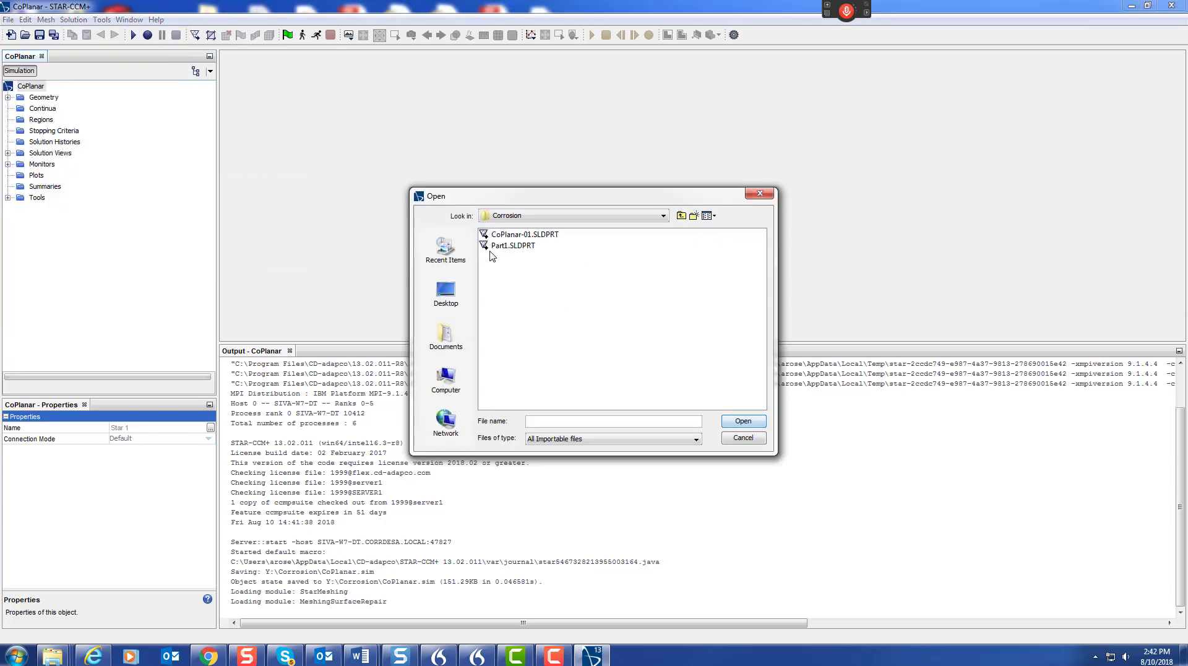
{"action": "left_click", "coordinate": [519, 235]}
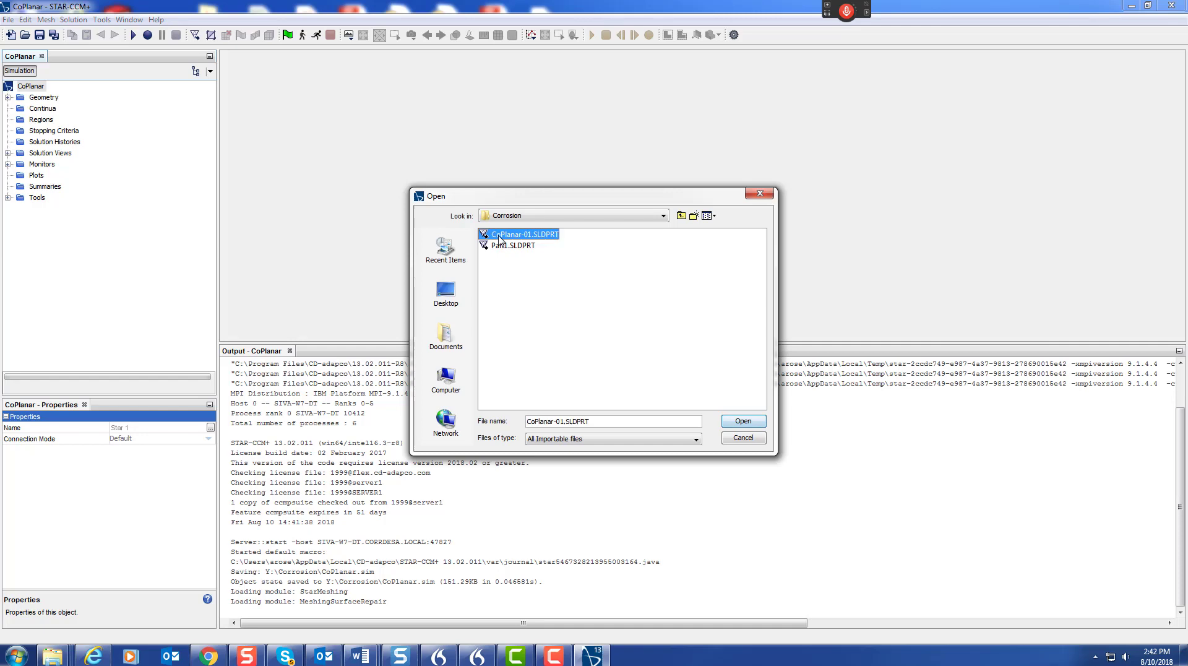
{"action": "left_click", "coordinate": [758, 421]}
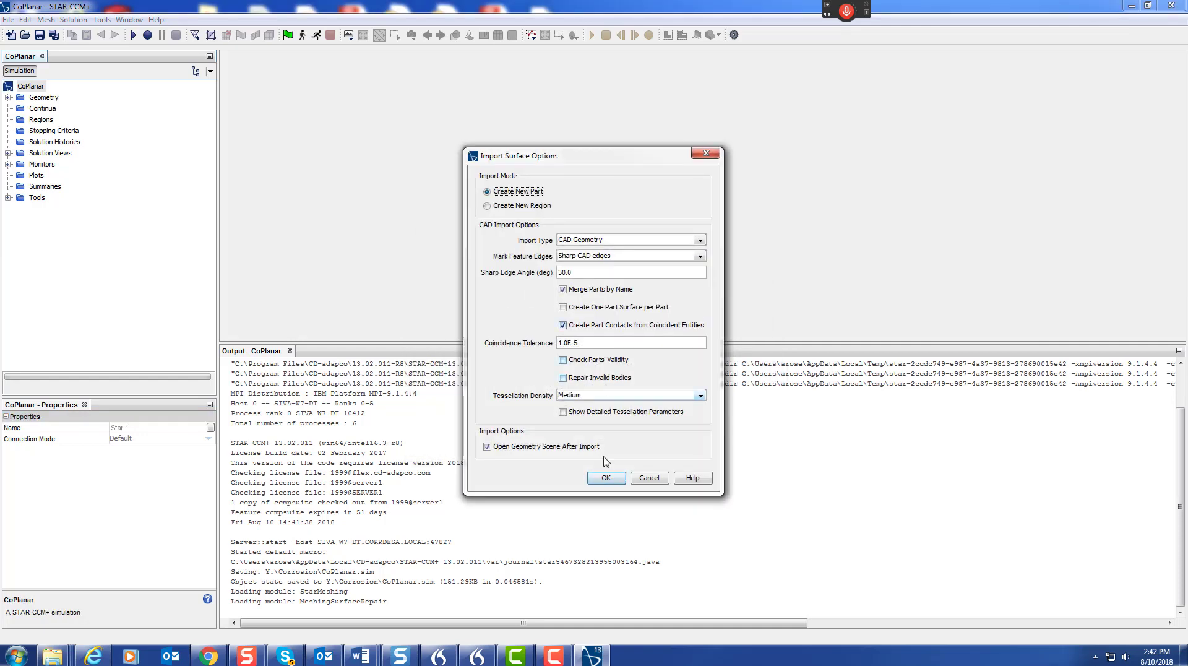
{"action": "left_click", "coordinate": [606, 474]}
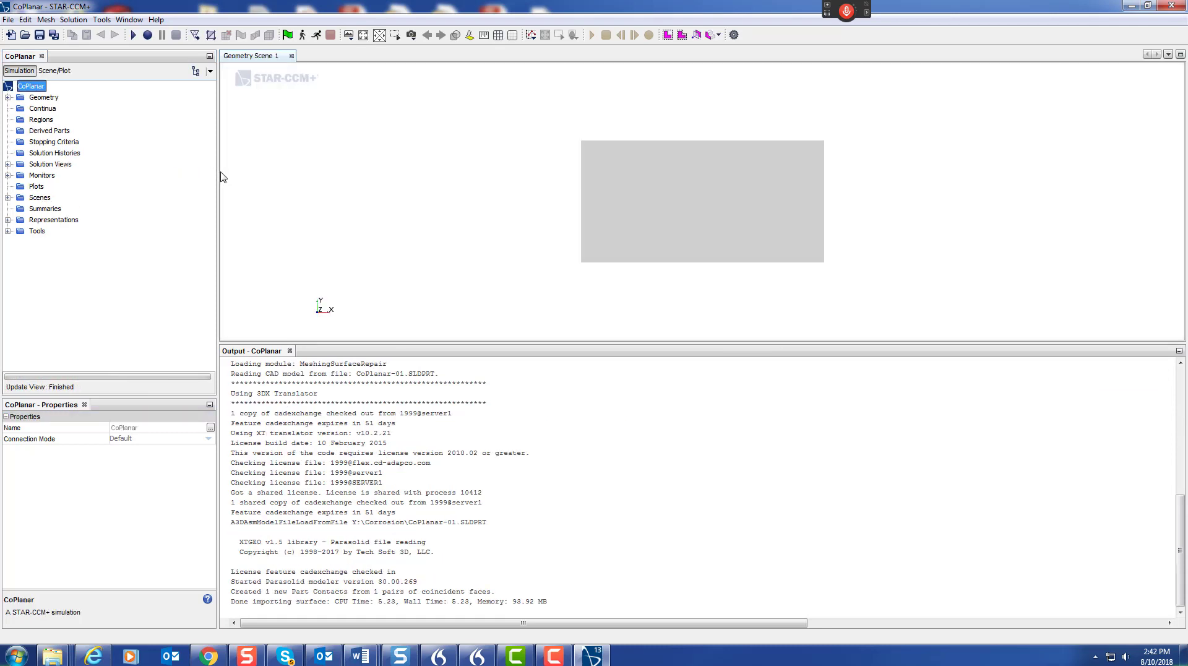
Rotate the view and select the CoPlanar-01 part under Geometry > Parts
{"action": "left_click_drag", "start_coordinate": [481, 243], "coordinate": [362, 214]}
{"action": "left_click", "coordinate": [8, 97]}
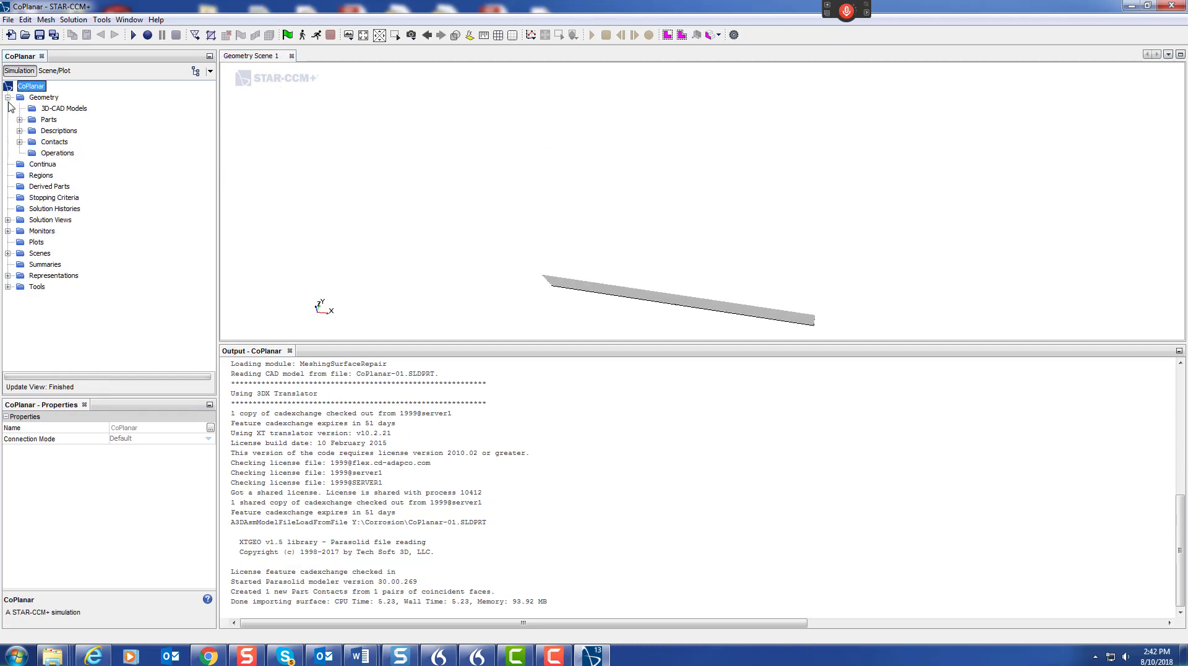
{"action": "left_click", "coordinate": [20, 119]}
{"action": "left_click", "coordinate": [70, 130]}
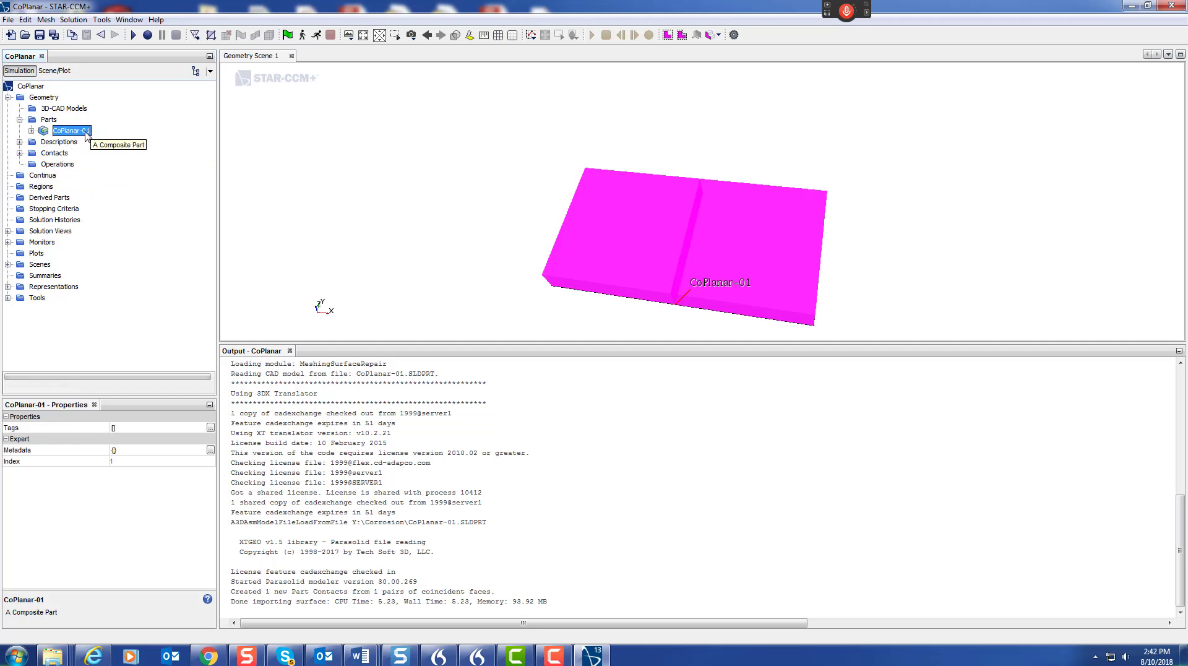
Assign CoPlanar-01 to regions: one region per part, one boundary per part surface
{"action": "right_click", "coordinate": [84, 131]}
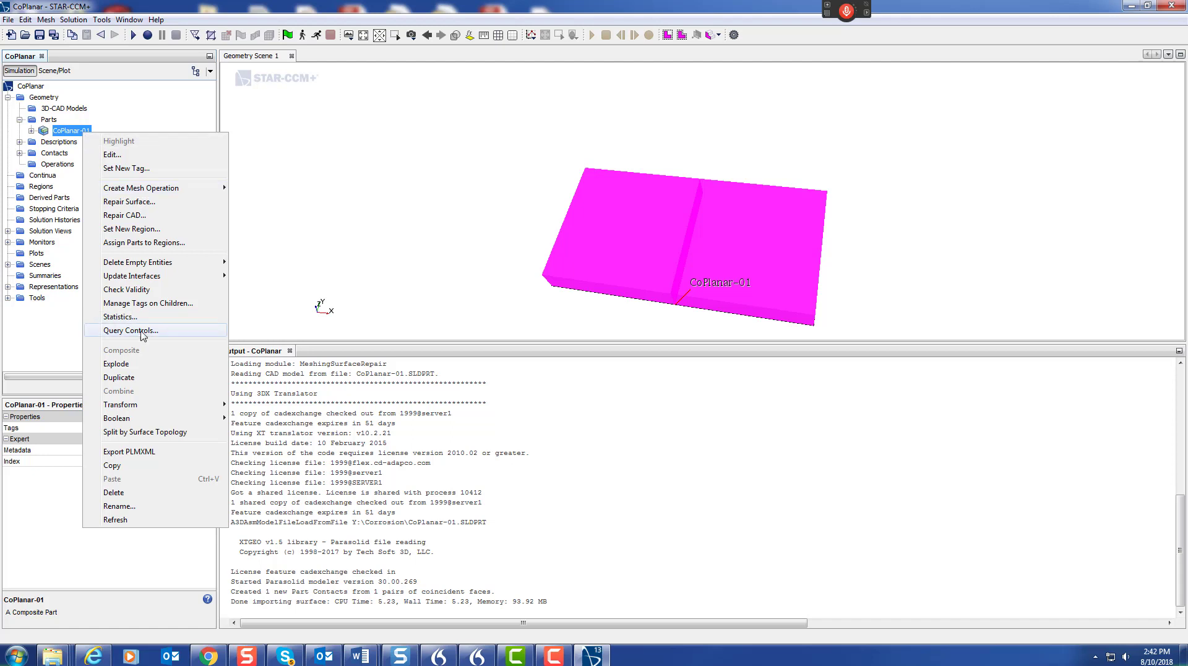
{"action": "left_click", "coordinate": [141, 243]}
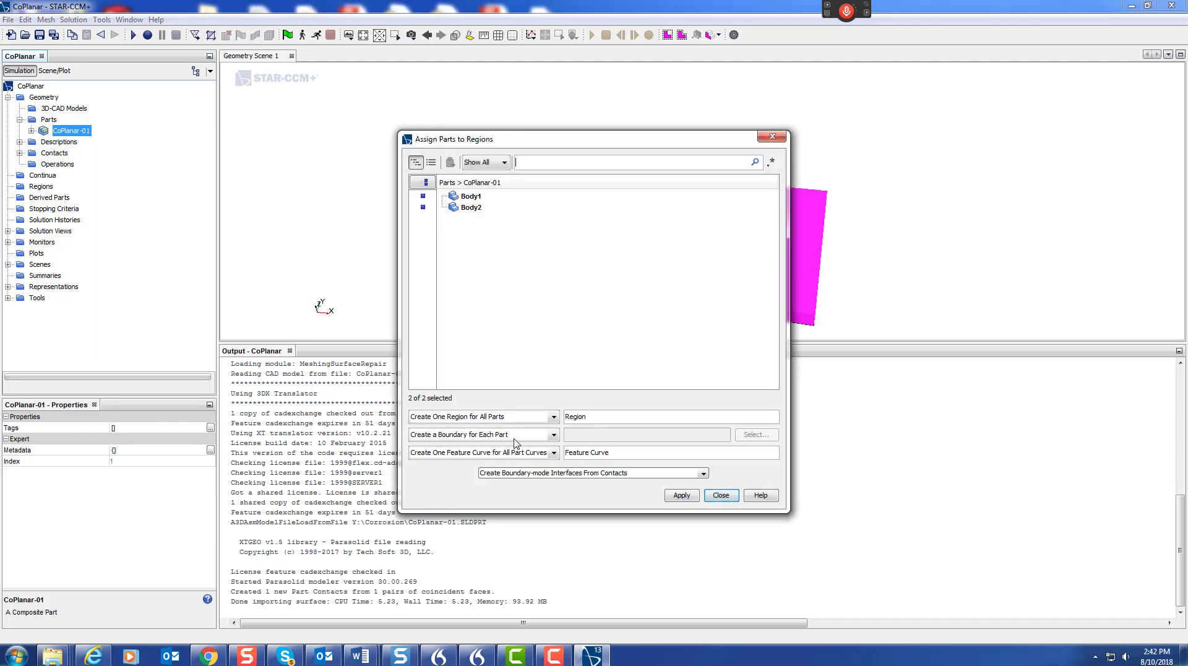
{"action": "left_click", "coordinate": [554, 418]}
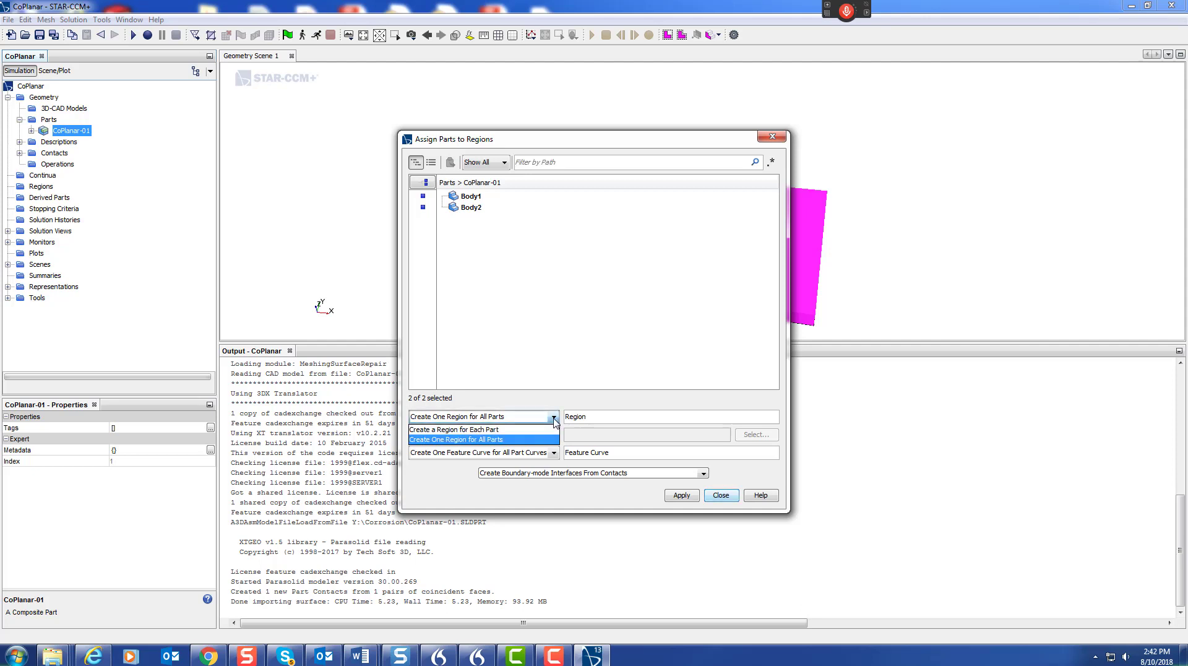
{"action": "left_click", "coordinate": [507, 429]}
{"action": "left_click", "coordinate": [554, 434]}
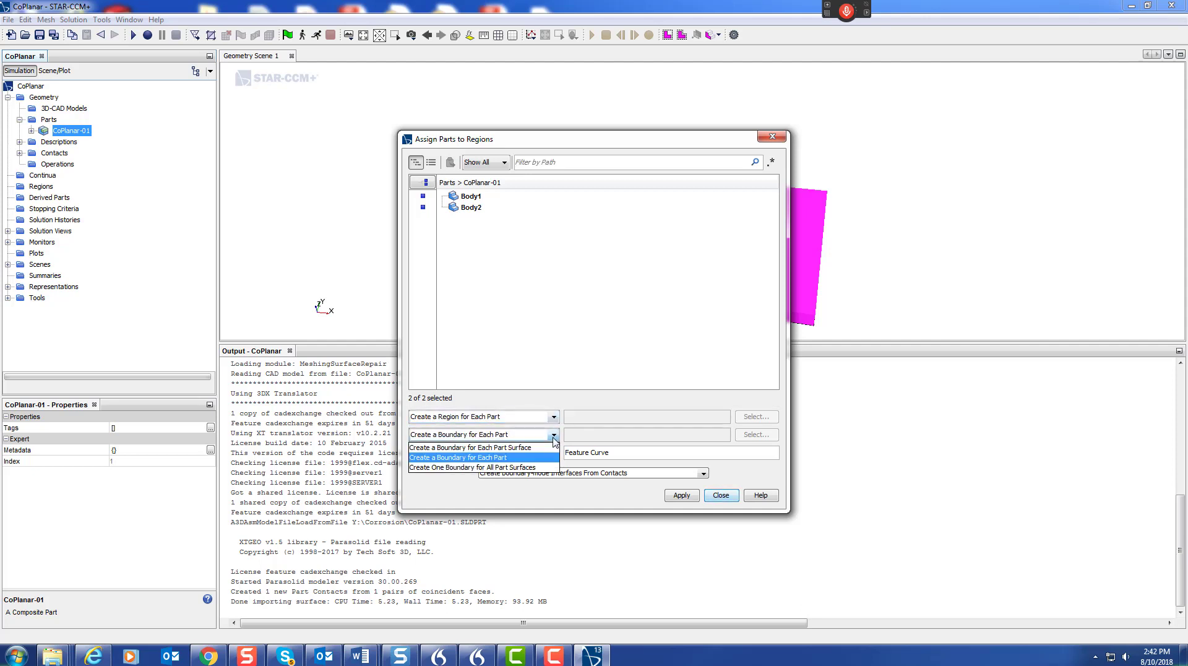
{"action": "left_click", "coordinate": [511, 447]}
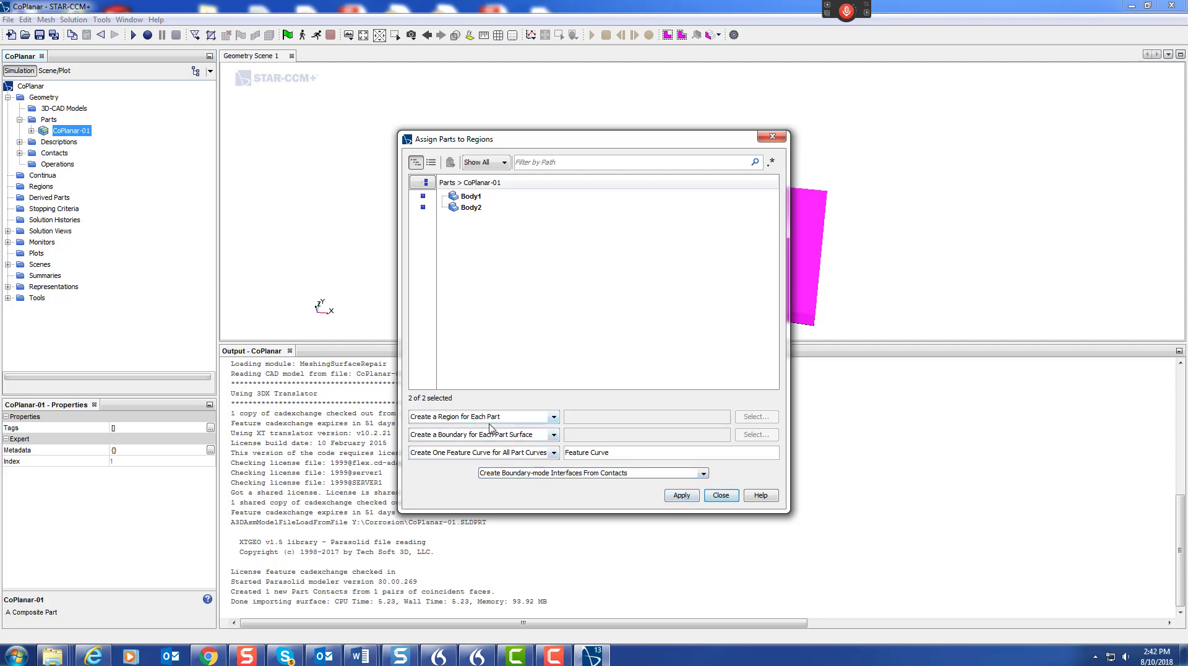
{"action": "left_click", "coordinate": [685, 496]}
{"action": "left_click", "coordinate": [723, 496]}
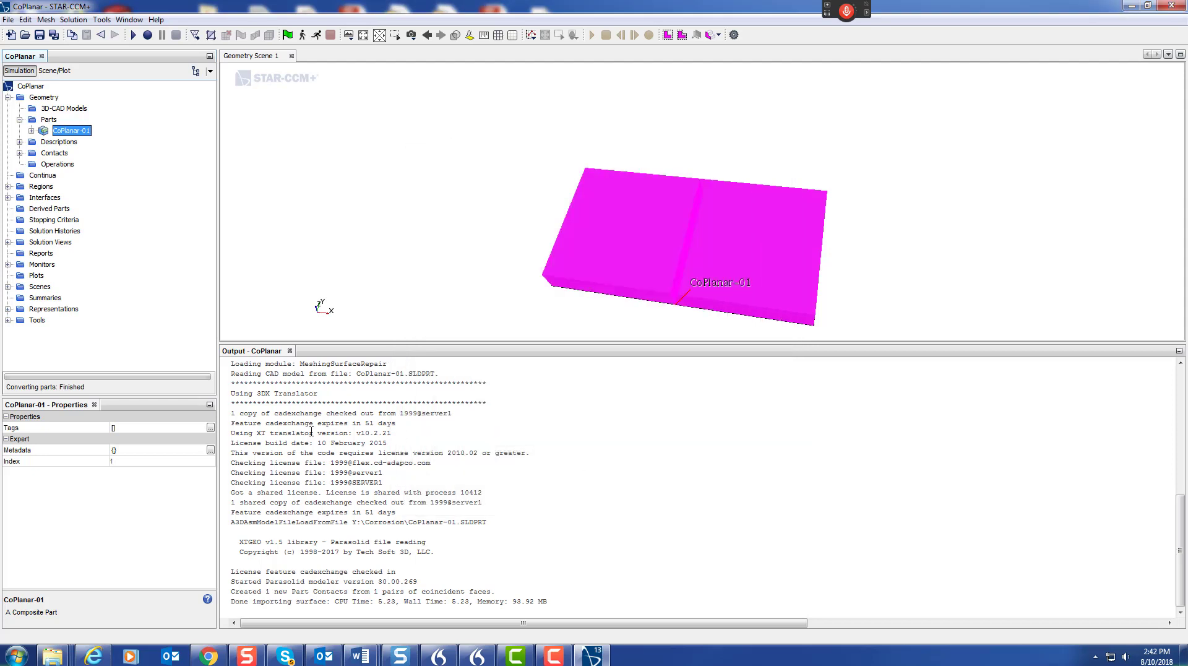
Add a new Automated Mesh operation under Geometry Operations
{"action": "left_click", "coordinate": [425, 263]}
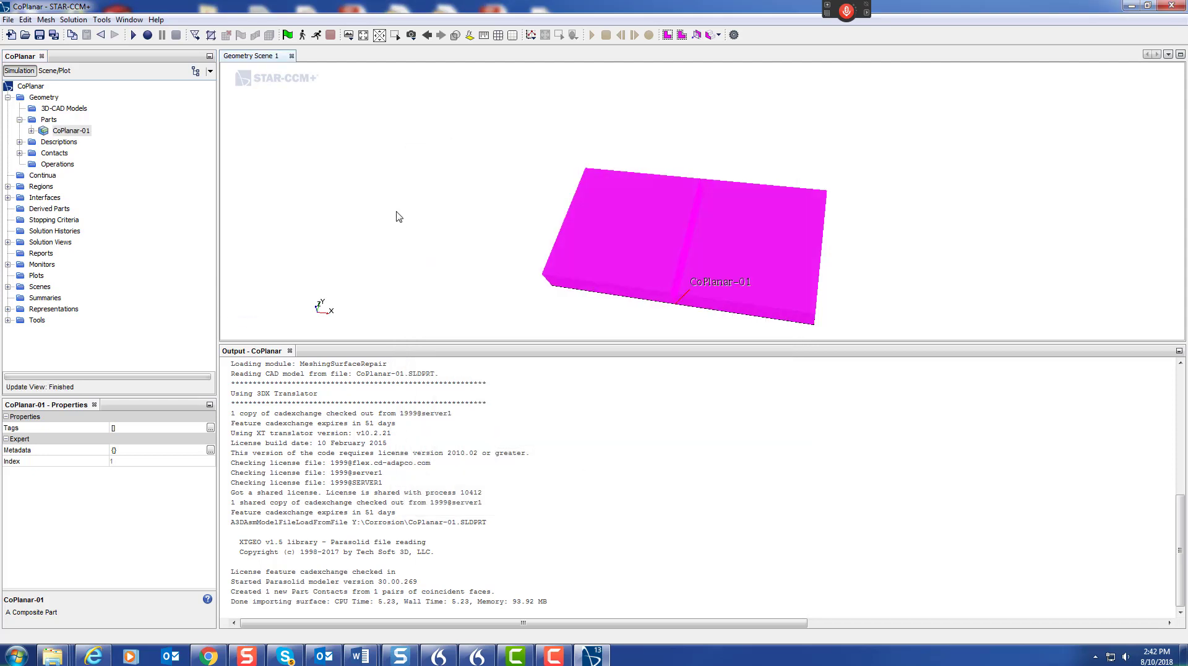
{"action": "left_click", "coordinate": [55, 165]}
{"action": "right_click", "coordinate": [54, 166]}
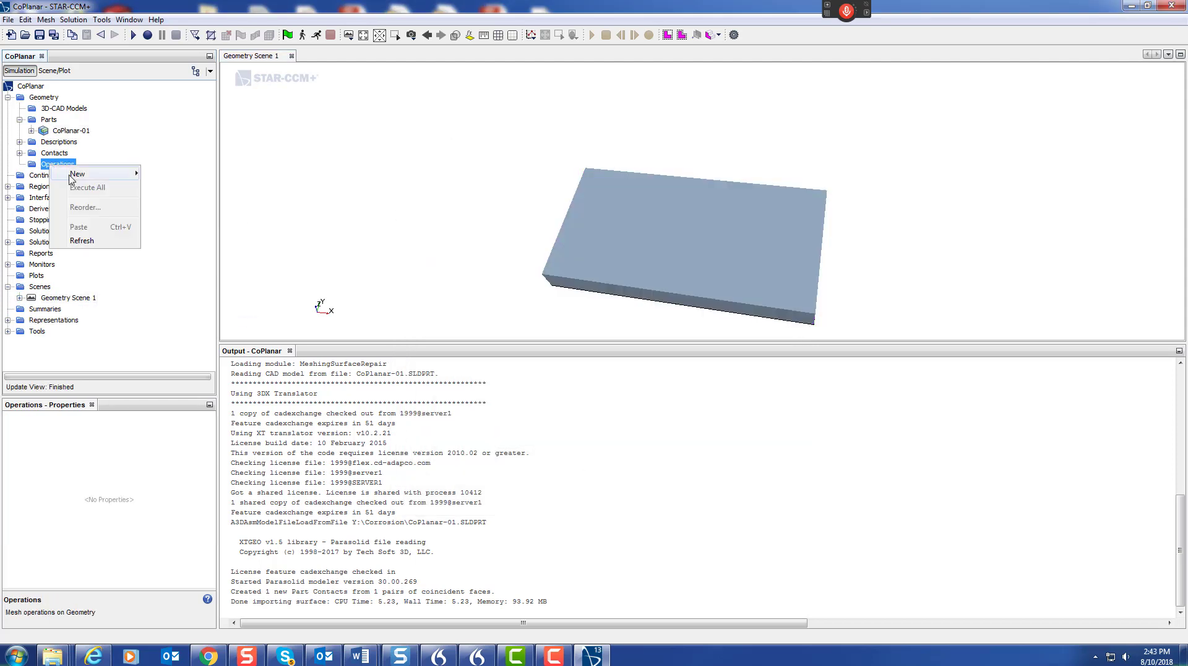
{"action": "mouse_move", "coordinate": [74, 176]}
{"action": "mouse_move", "coordinate": [184, 210]}
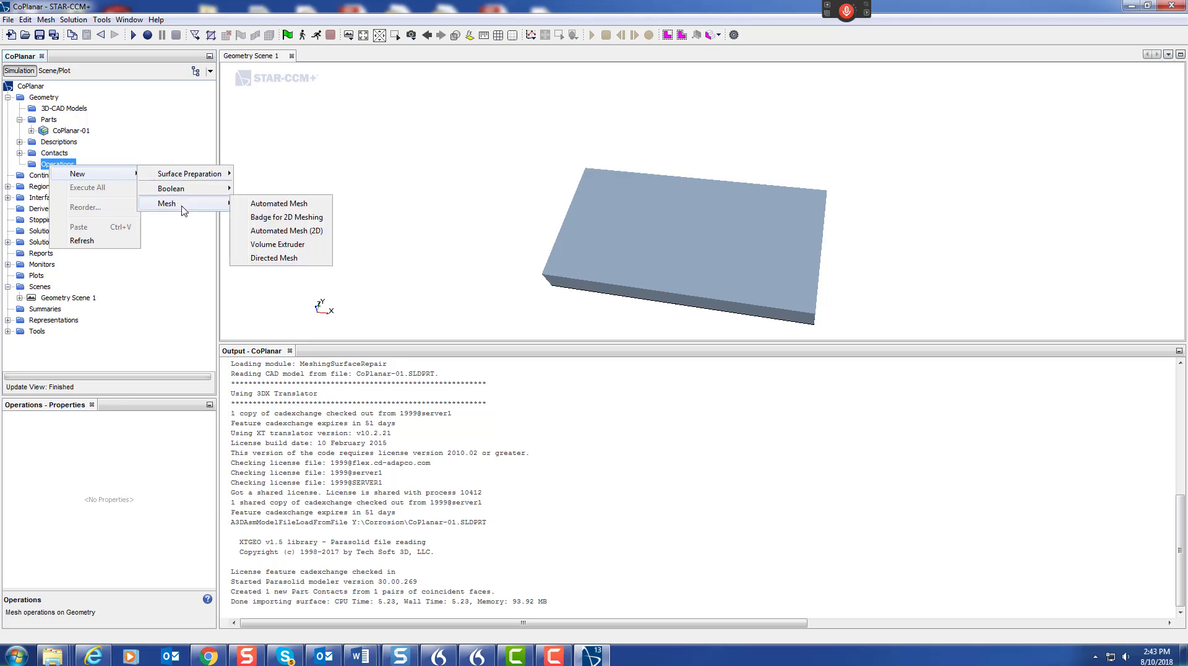
{"action": "left_click", "coordinate": [282, 205]}
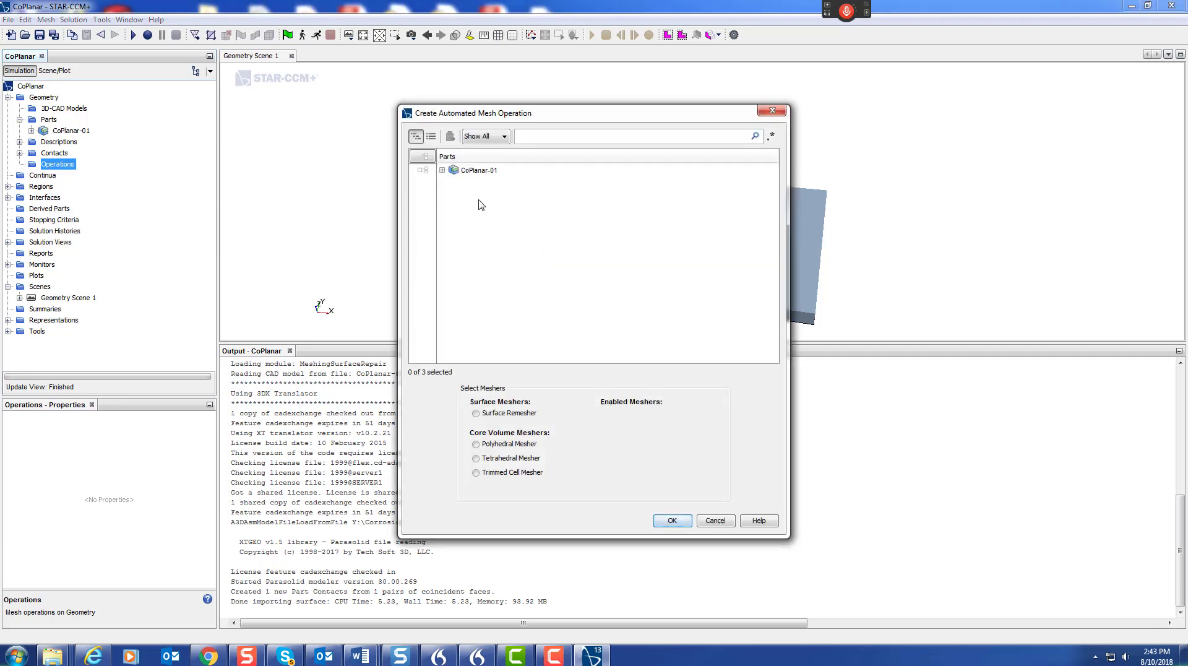
Apply it to CoPlanar-01 with Surface Remesher, Surface Repair, Polyhedral and Prism Layer meshers
{"action": "left_click", "coordinate": [486, 172]}
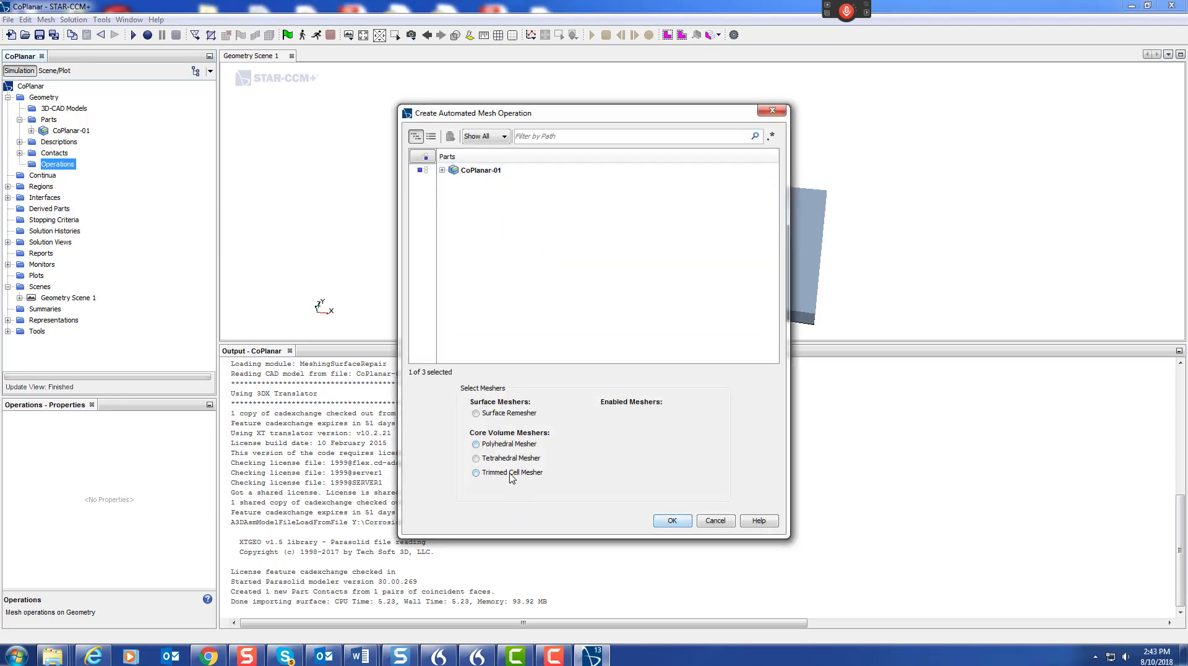
{"action": "left_click", "coordinate": [476, 413]}
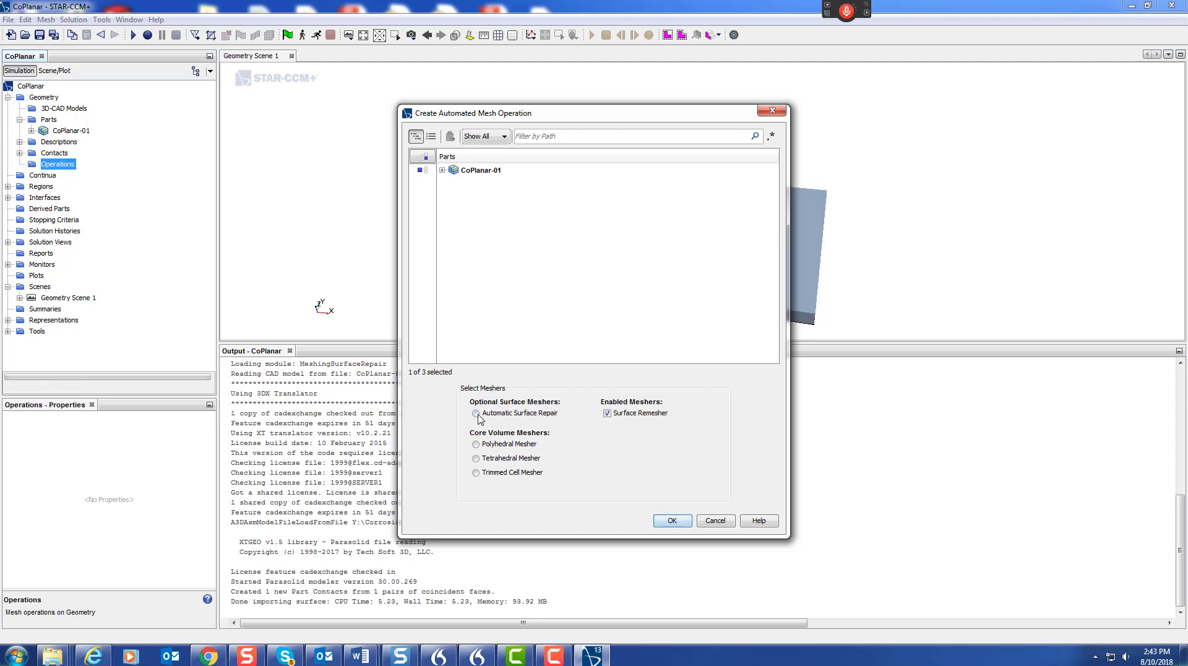
{"action": "left_click", "coordinate": [476, 413]}
{"action": "left_click", "coordinate": [476, 413]}
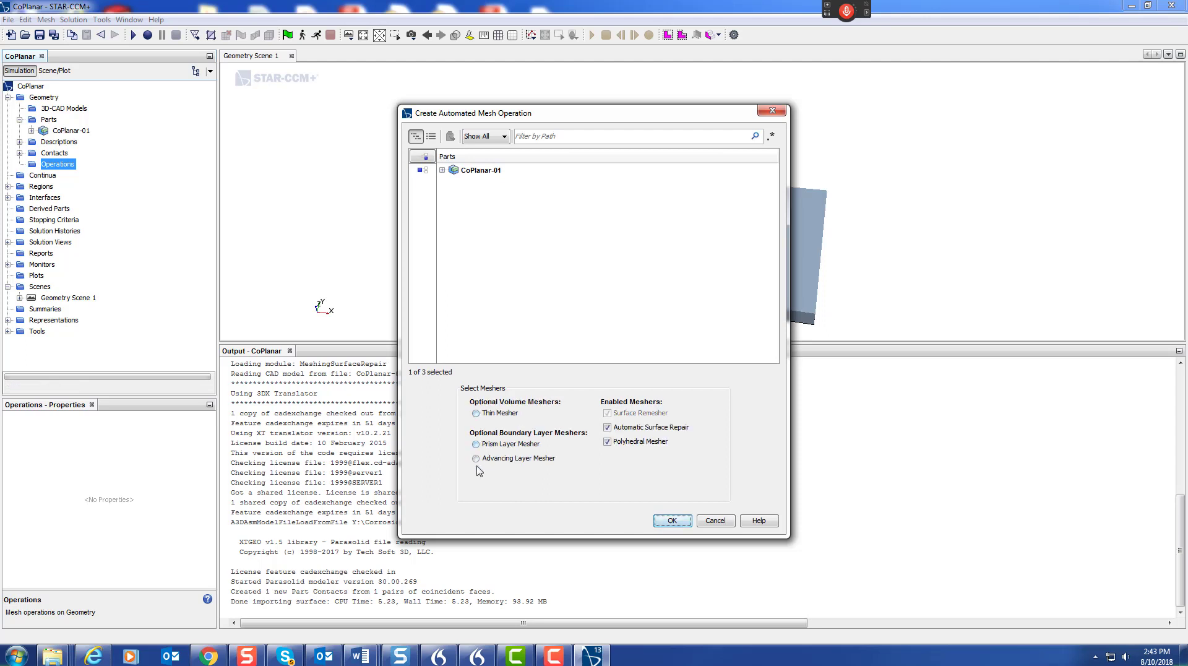
{"action": "left_click", "coordinate": [476, 445]}
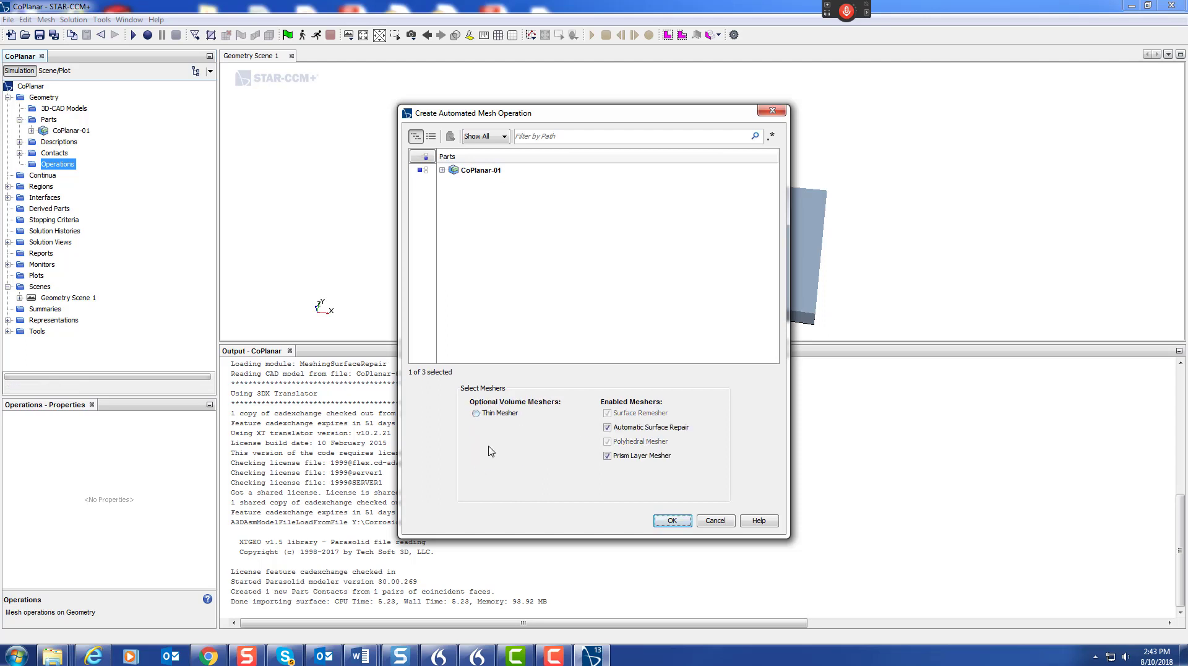
{"action": "left_click", "coordinate": [672, 521]}
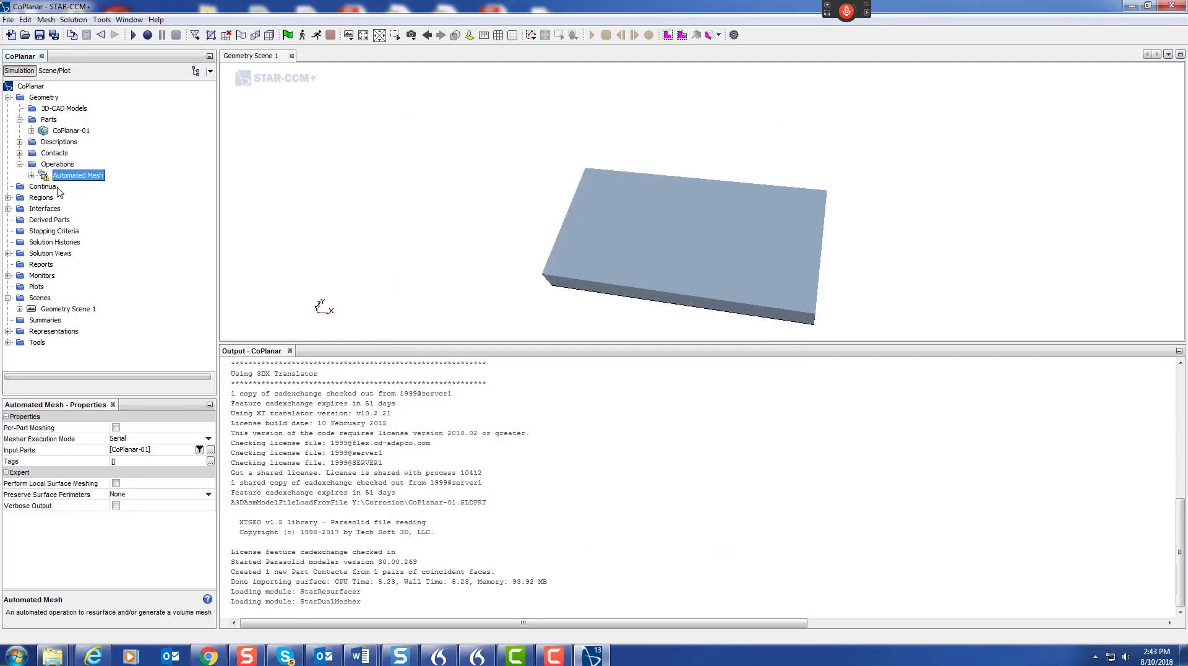
Set the Automated Mesh default Base Size to 1 mm
{"action": "left_click", "coordinate": [31, 176]}
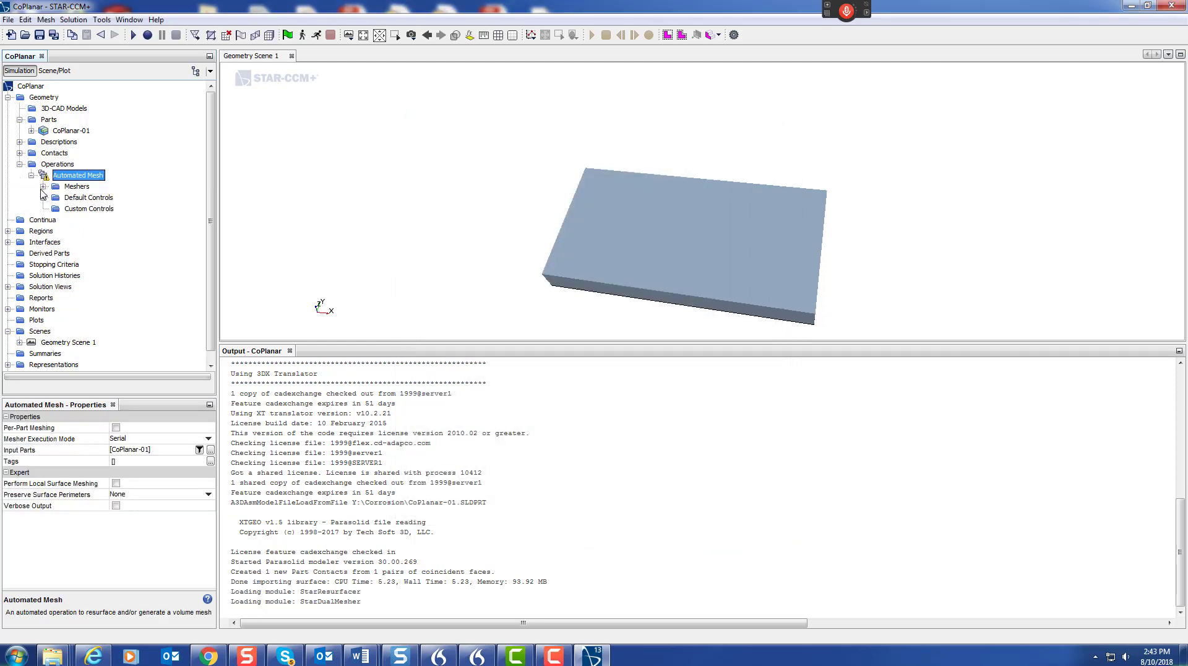
{"action": "left_click", "coordinate": [44, 186]}
{"action": "left_click", "coordinate": [43, 243]}
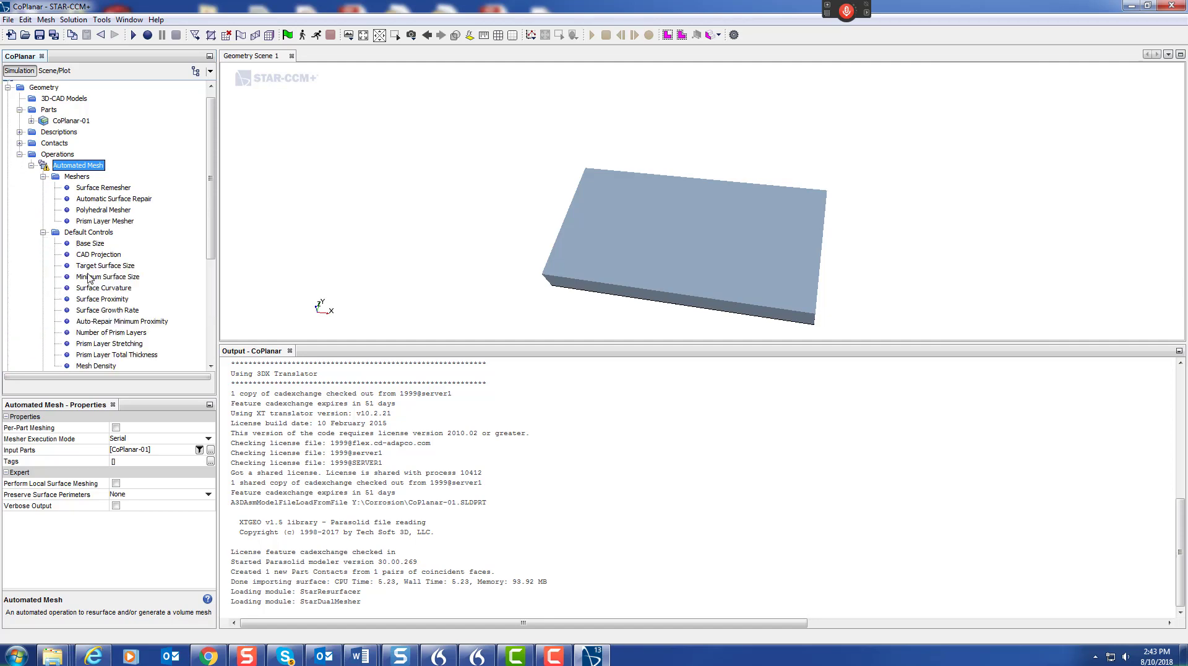
{"action": "left_click", "coordinate": [90, 244]}
{"action": "double_click", "coordinate": [90, 245]}
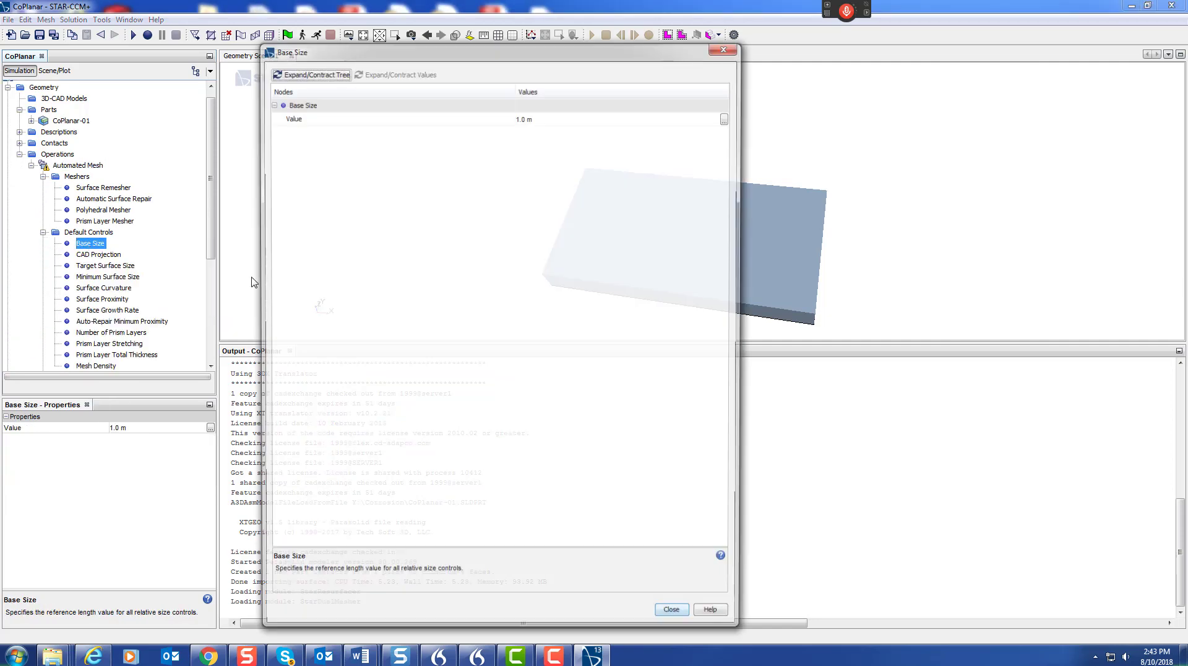
{"action": "left_click", "coordinate": [550, 115]}
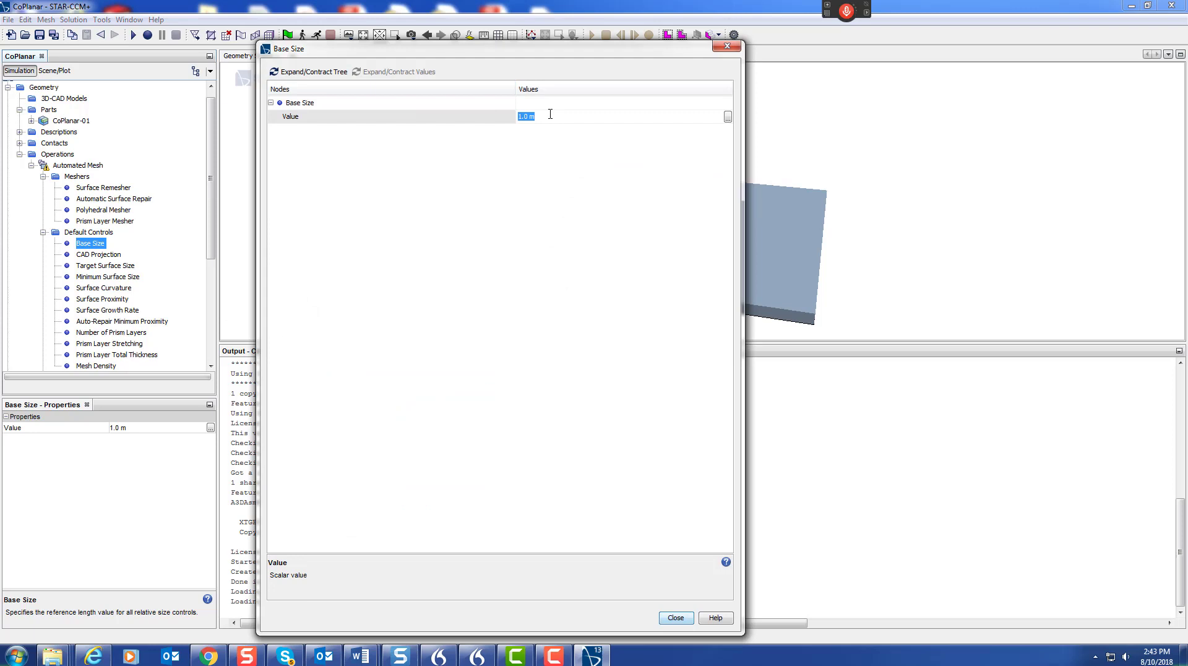
{"action": "type", "text": "1mm"}
{"action": "key", "text": "Return"}
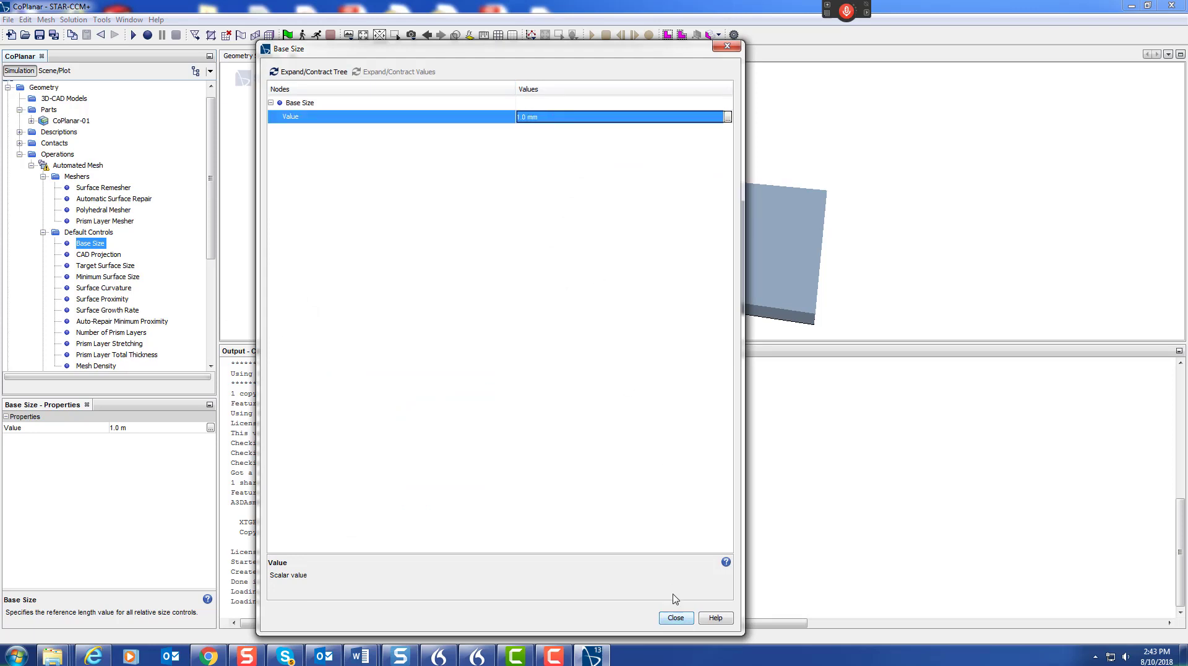
{"action": "left_click", "coordinate": [675, 619]}
Set Number of Prism Layers to 3 and review Prism Layer Total Thickness
{"action": "scroll", "coordinate": [103, 267], "scroll_direction": "down", "scroll_amount": 2}
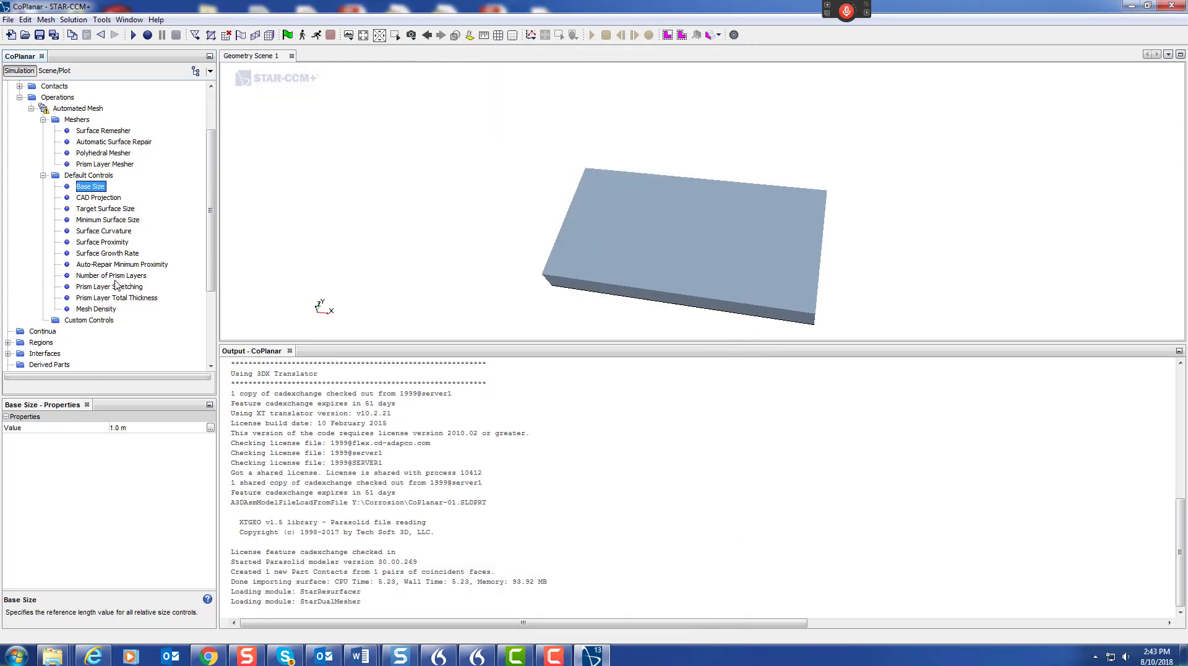
{"action": "double_click", "coordinate": [87, 276]}
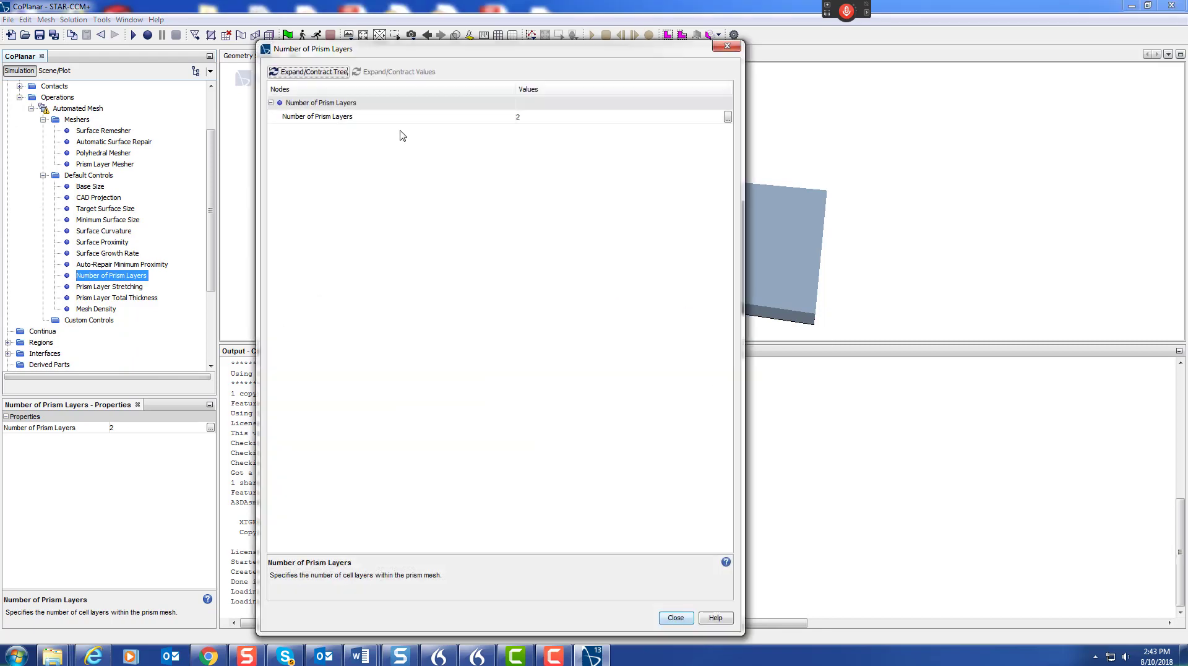
{"action": "left_click", "coordinate": [544, 117]}
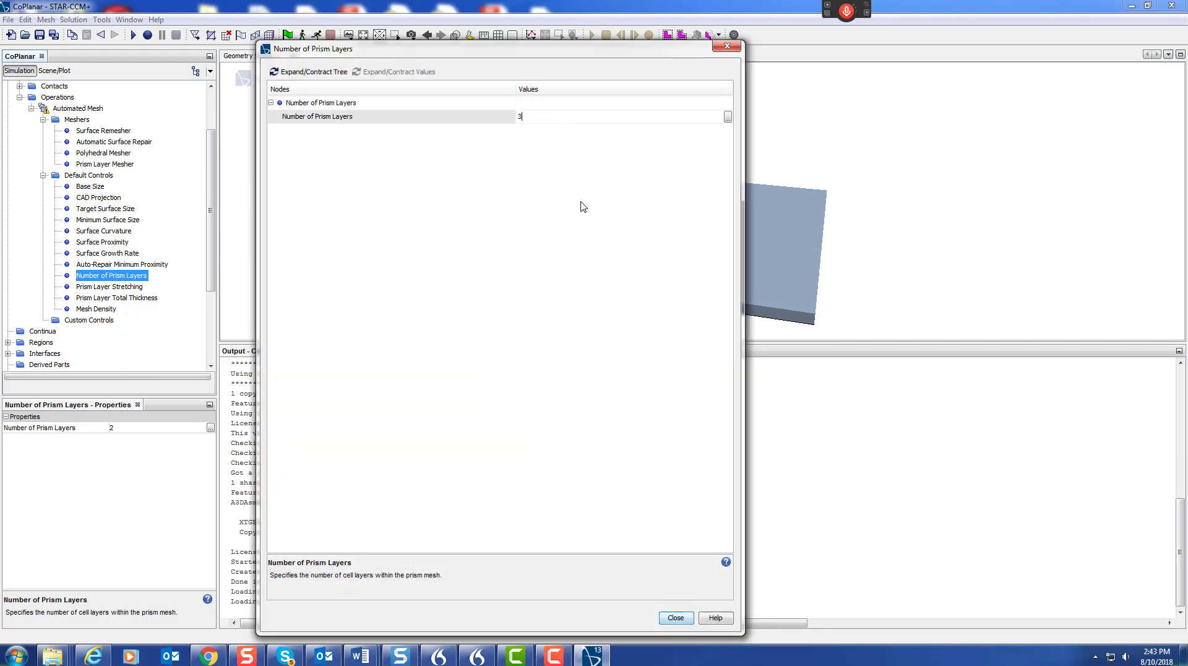
{"action": "left_click", "coordinate": [675, 618]}
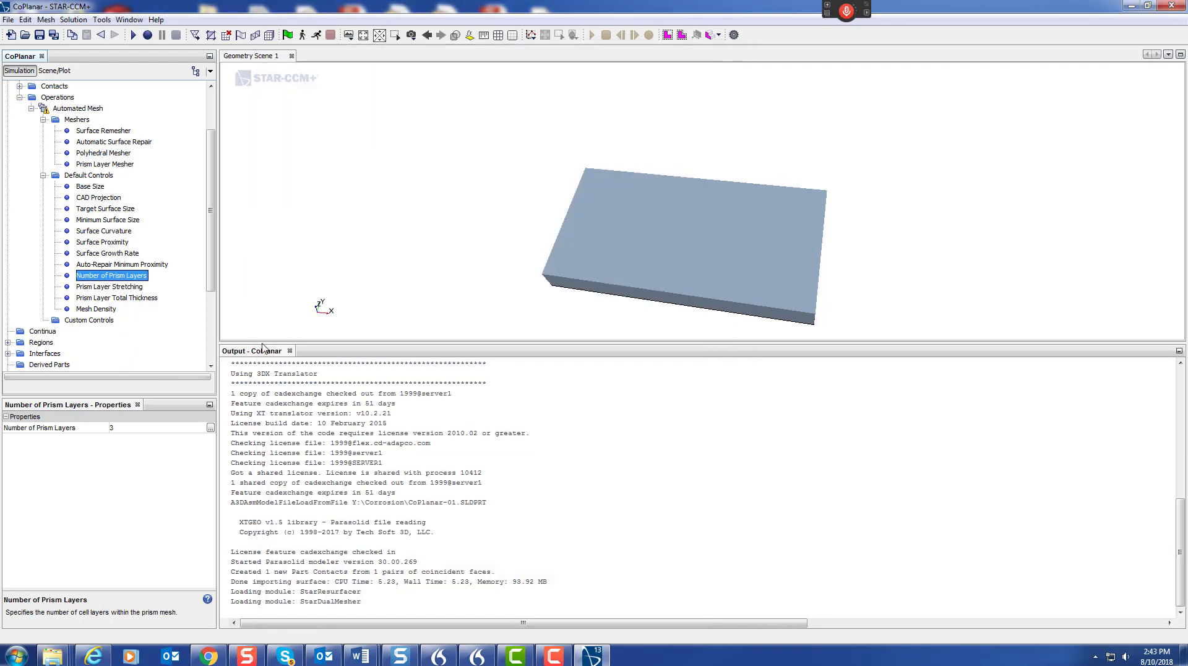
{"action": "double_click", "coordinate": [113, 298]}
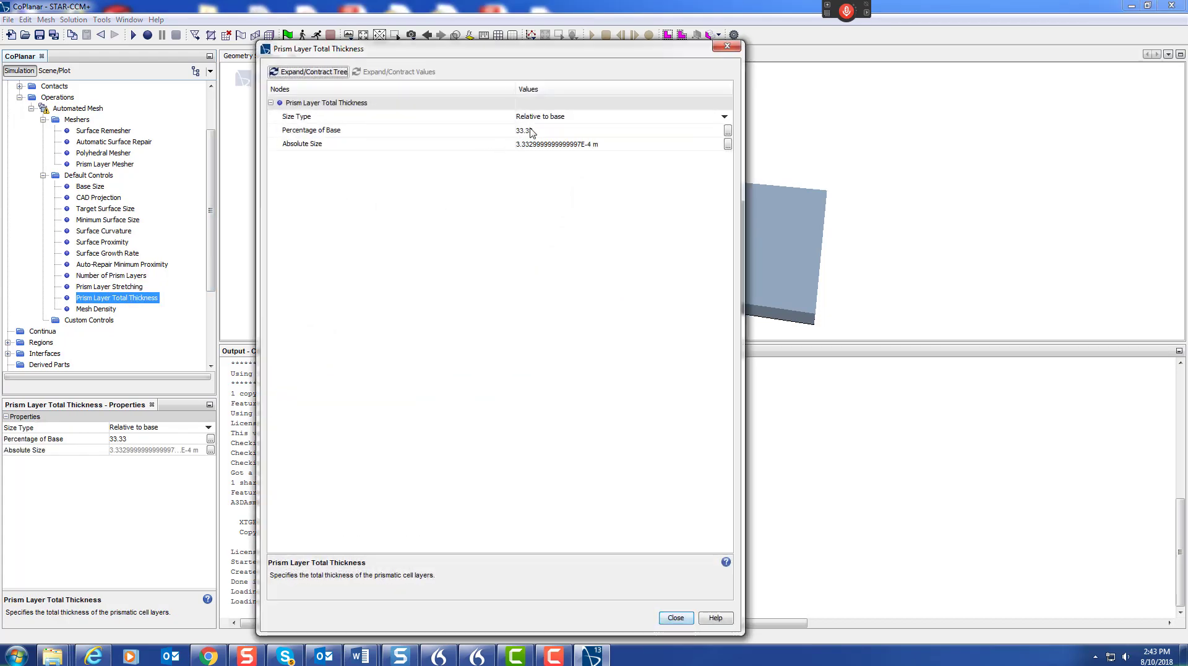
{"action": "left_click", "coordinate": [675, 618]}
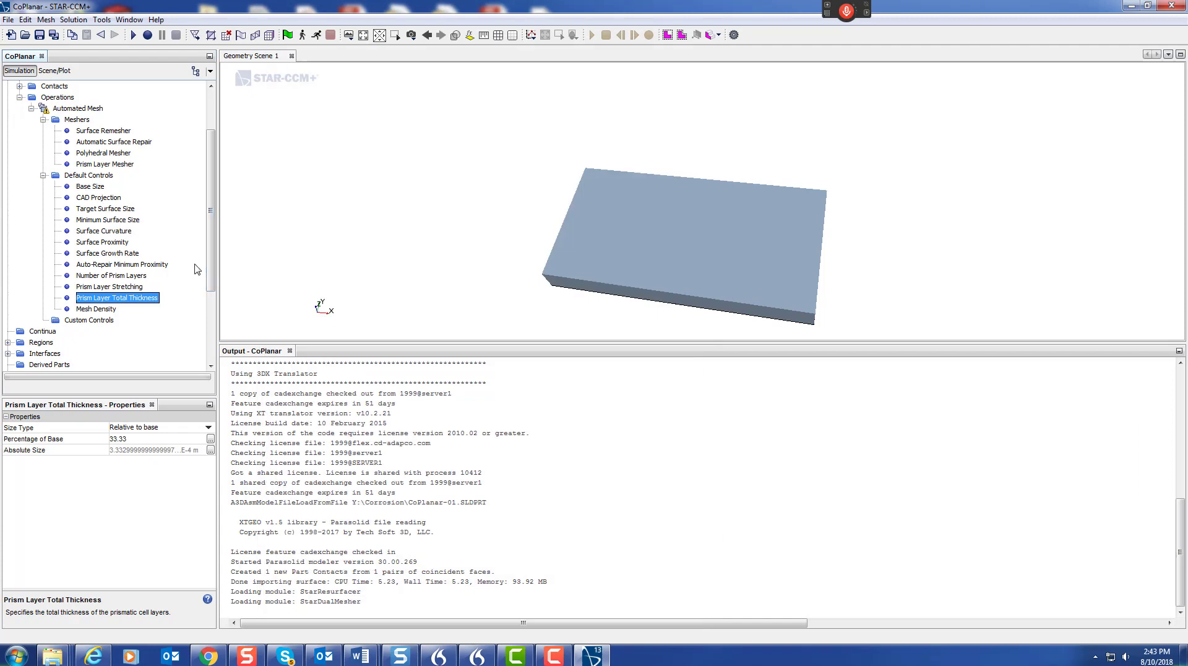
Generate the volume mesh, producing 84416 cells across both bodies
{"action": "scroll", "coordinate": [93, 237], "scroll_direction": "down", "scroll_amount": 2}
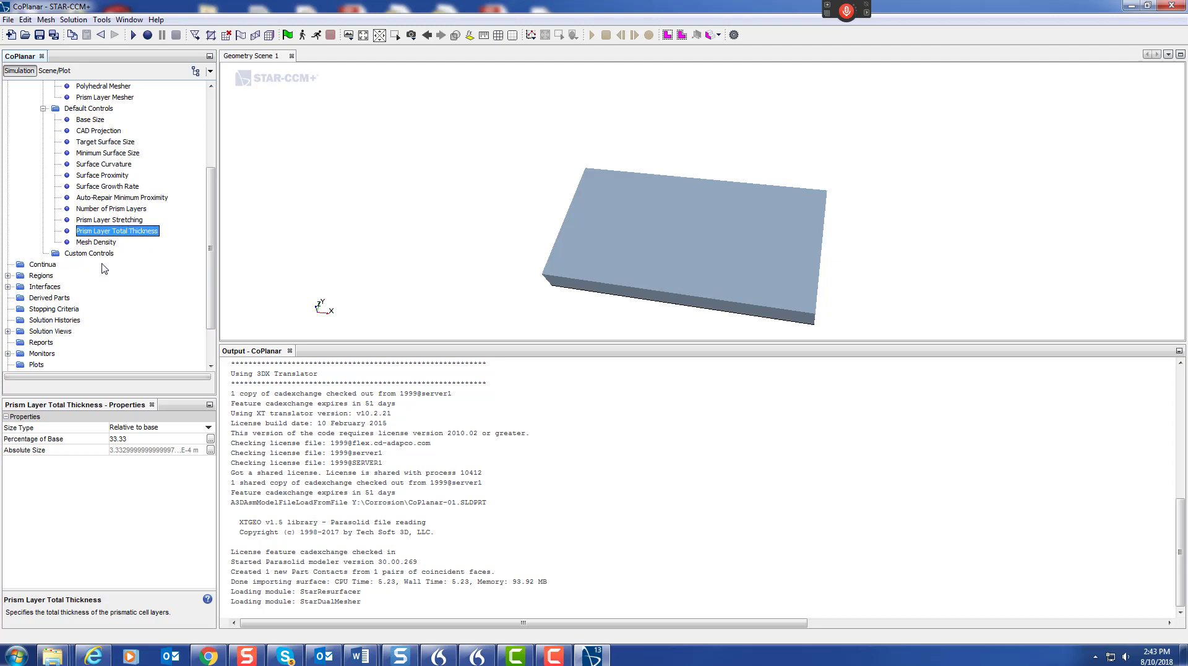
{"action": "scroll", "coordinate": [105, 254], "scroll_direction": "down", "scroll_amount": 1}
{"action": "scroll", "coordinate": [111, 223], "scroll_direction": "up", "scroll_amount": 2}
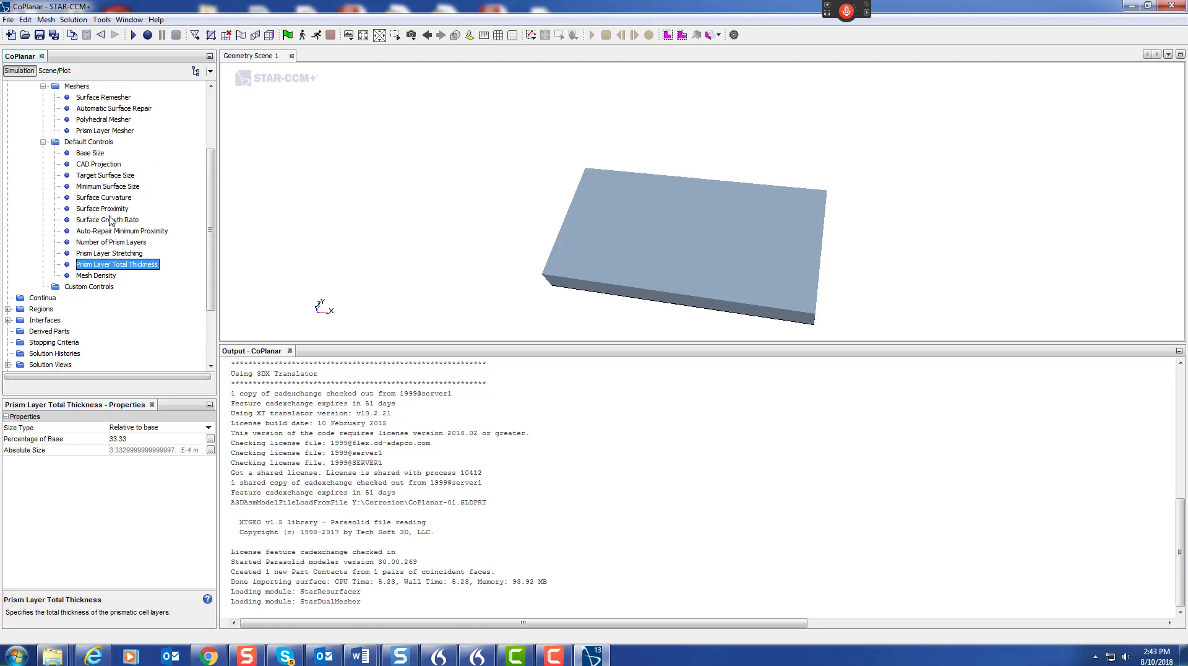
{"action": "left_click", "coordinate": [270, 36]}
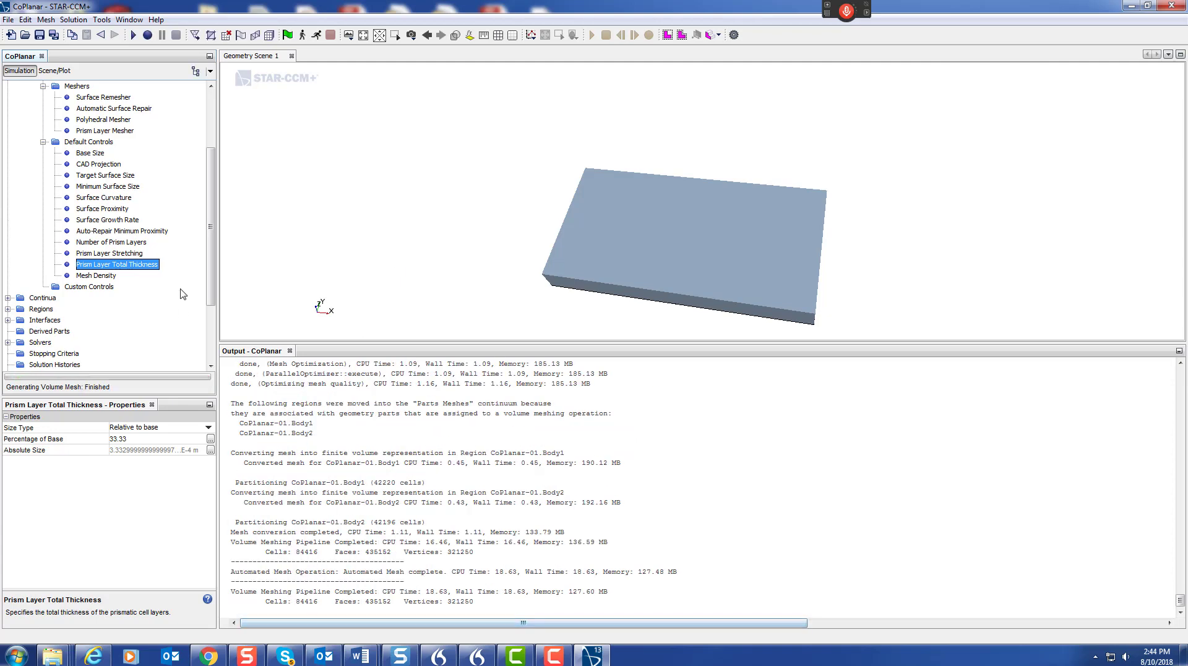
Create Mesh Scene 1 and place it side by side with Geometry Scene 1
{"action": "scroll", "coordinate": [97, 328], "scroll_direction": "down", "scroll_amount": 3}
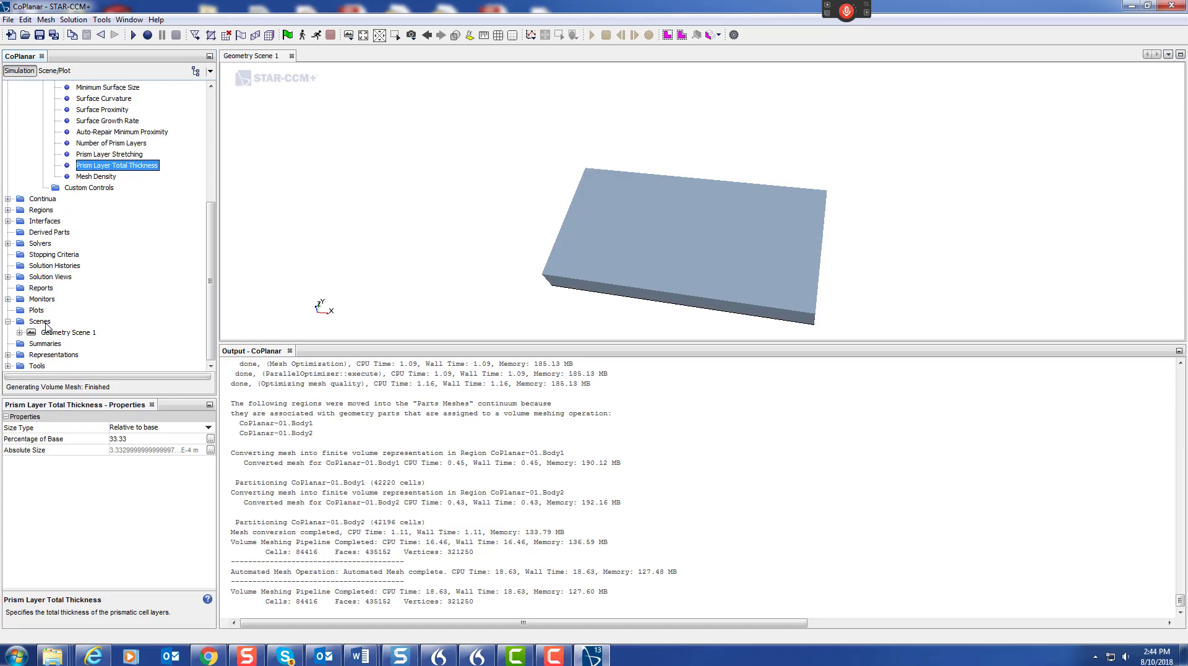
{"action": "left_click", "coordinate": [46, 327]}
{"action": "right_click", "coordinate": [46, 327]}
{"action": "mouse_move", "coordinate": [87, 333]}
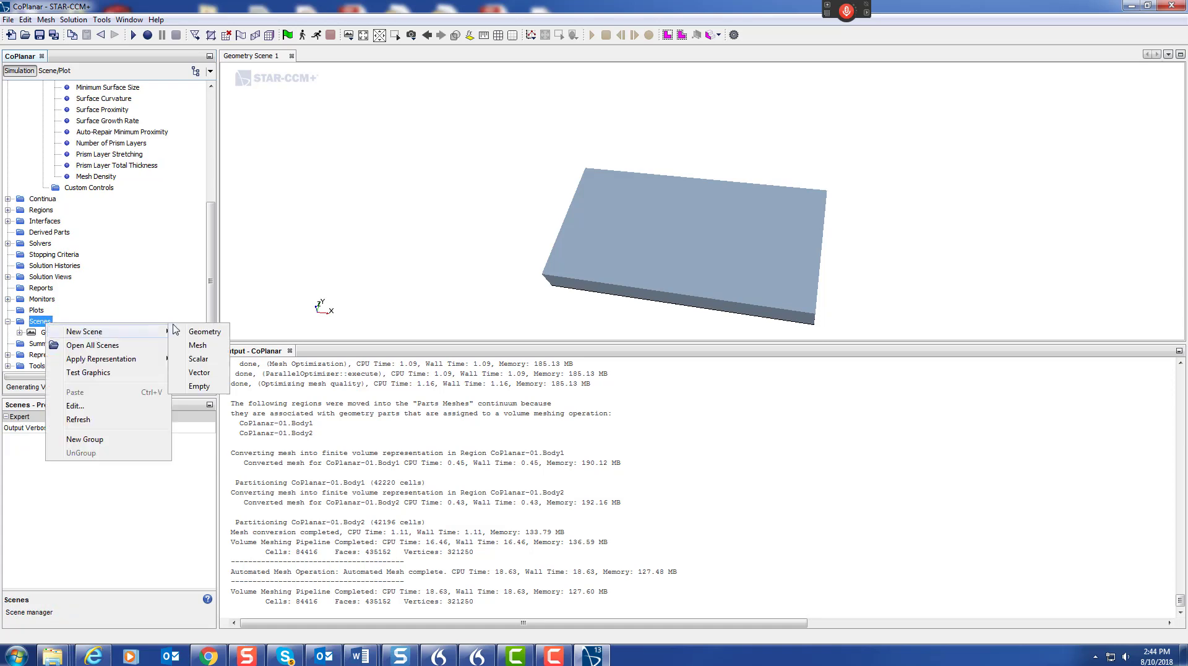
{"action": "left_click", "coordinate": [199, 345]}
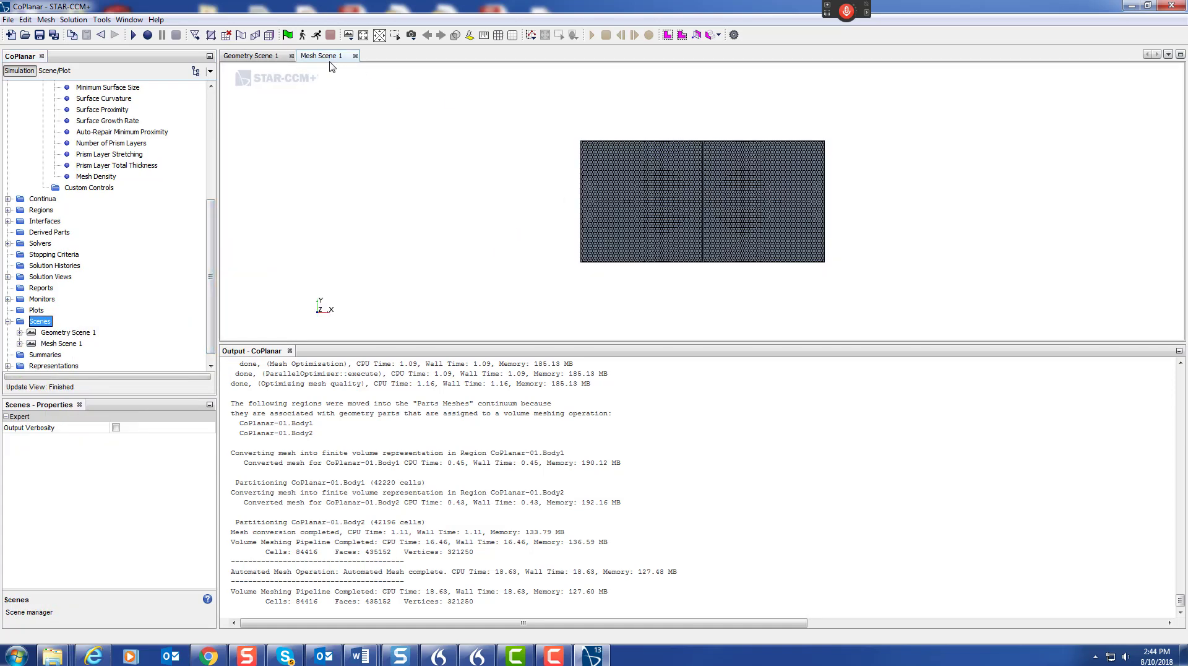
{"action": "left_click_drag", "start_coordinate": [331, 66], "coordinate": [440, 252]}
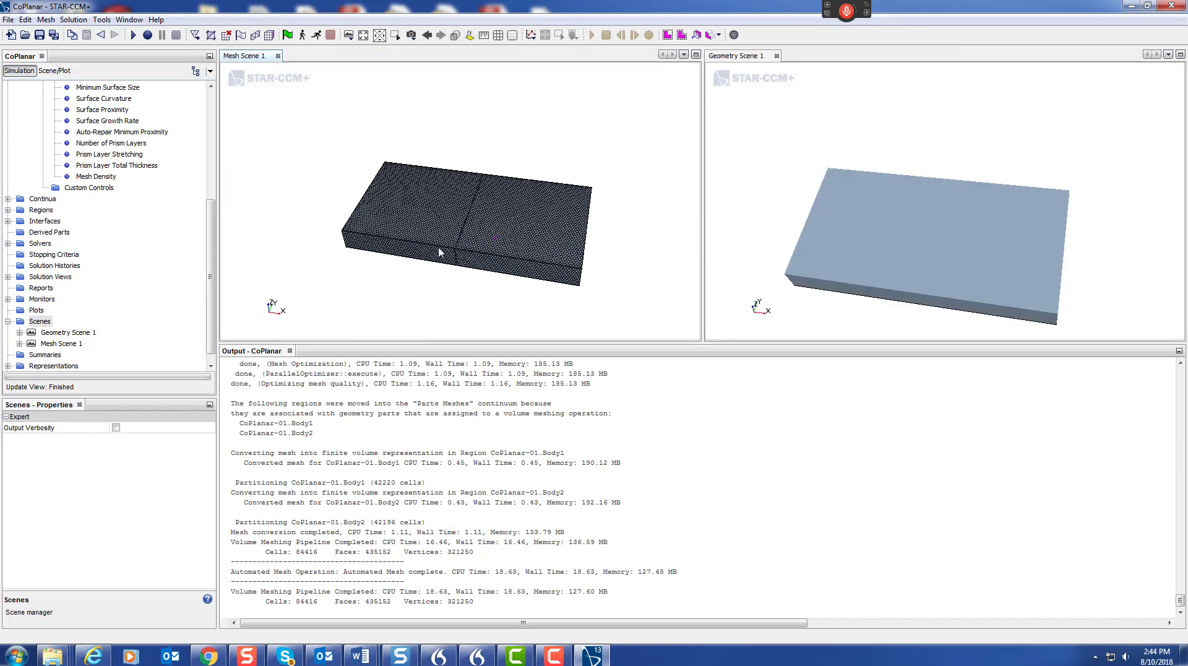
{"action": "scroll", "coordinate": [79, 305], "scroll_direction": "up", "scroll_amount": 6}
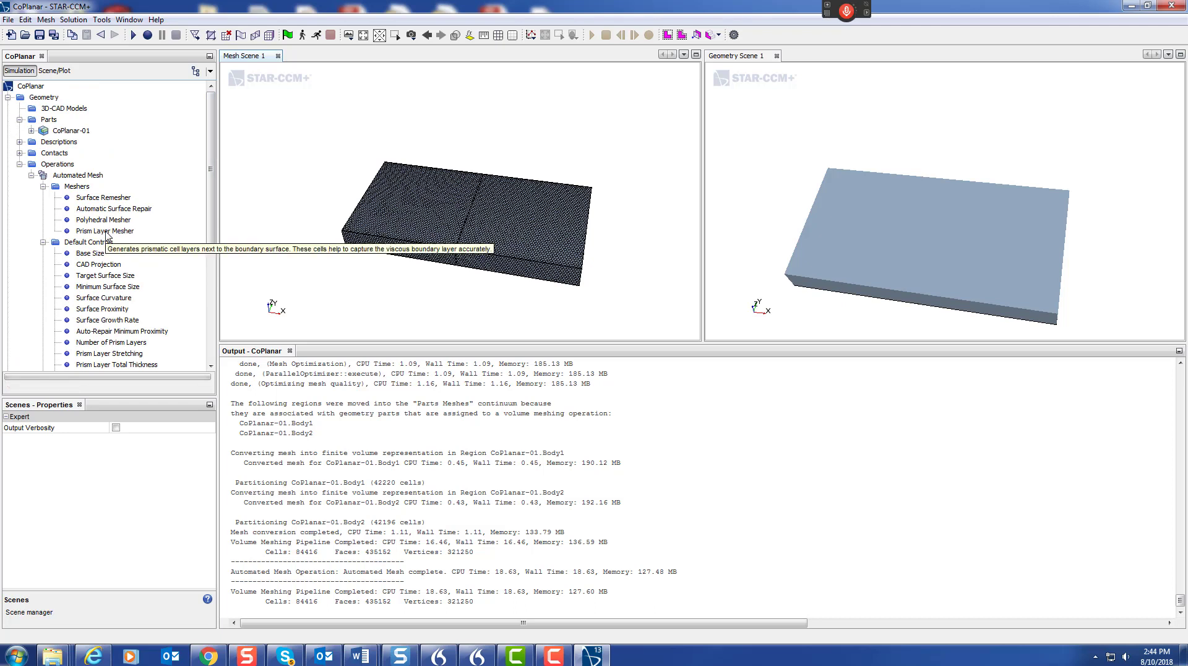
Give Physics 1 steady, liquid, segregated flow and constant density models
{"action": "left_click", "coordinate": [20, 164]}
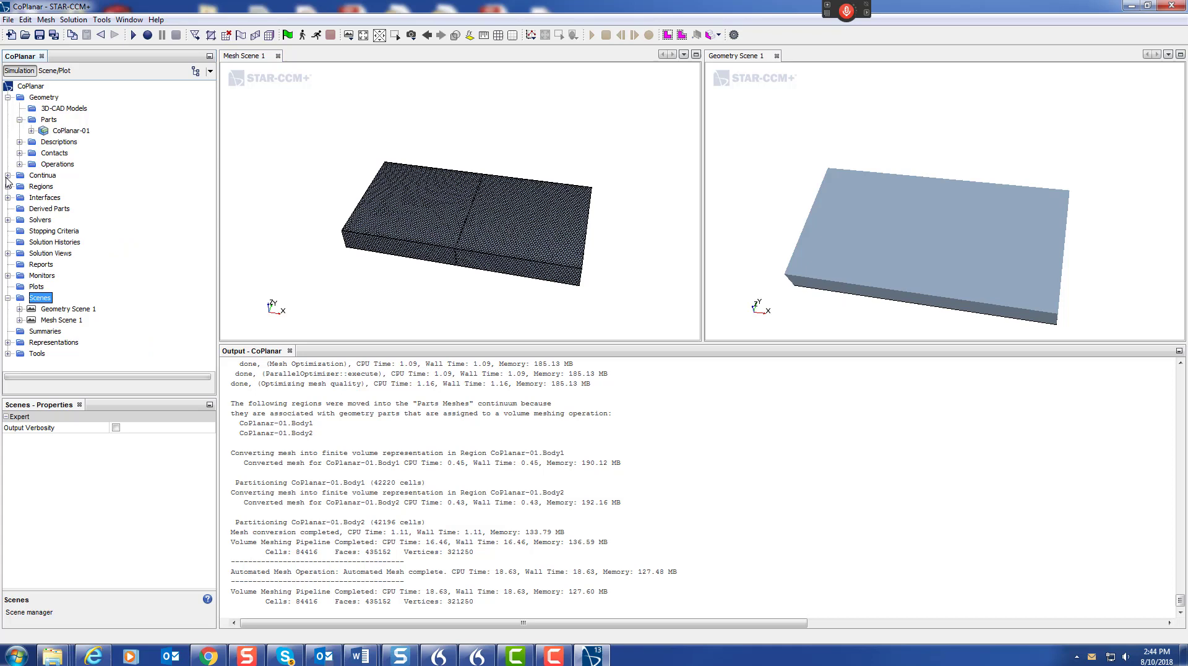
{"action": "left_click", "coordinate": [7, 176]}
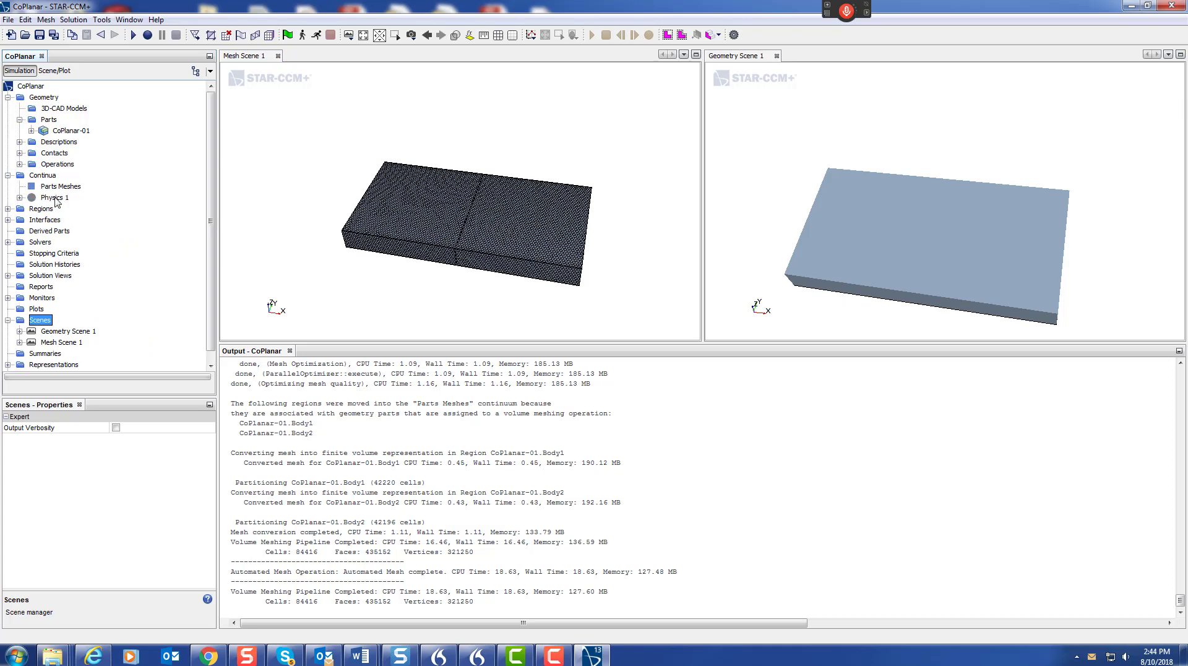
{"action": "left_click", "coordinate": [54, 198]}
{"action": "right_click", "coordinate": [54, 199]}
{"action": "key", "text": "Escape"}
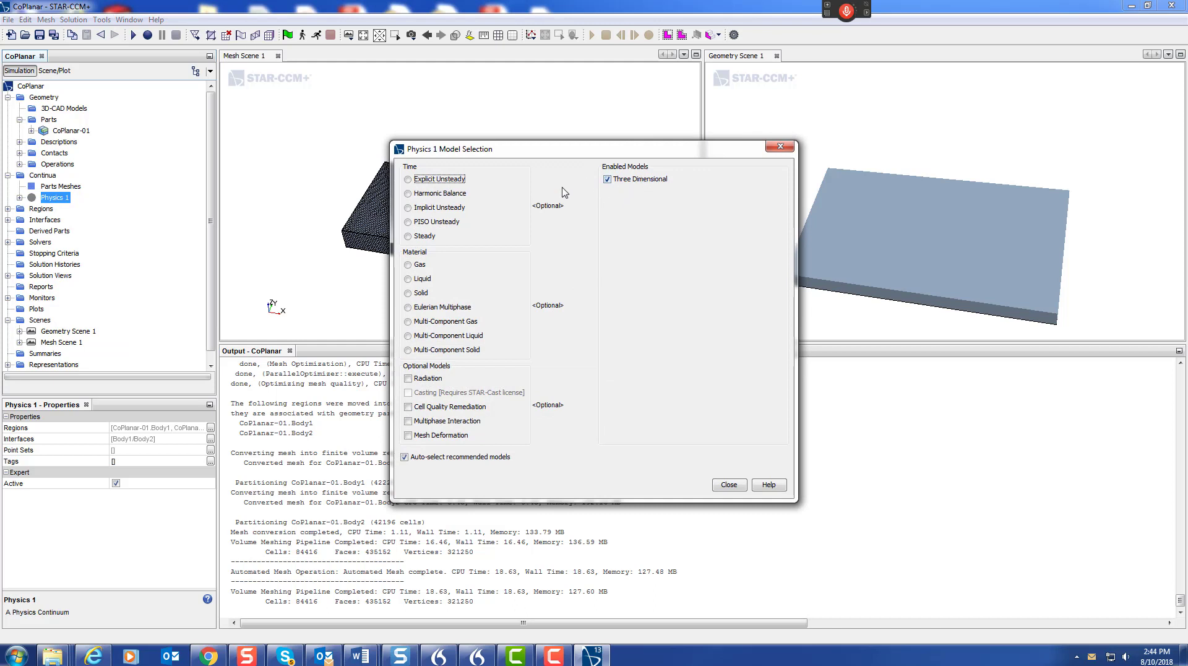
{"action": "left_click", "coordinate": [408, 236]}
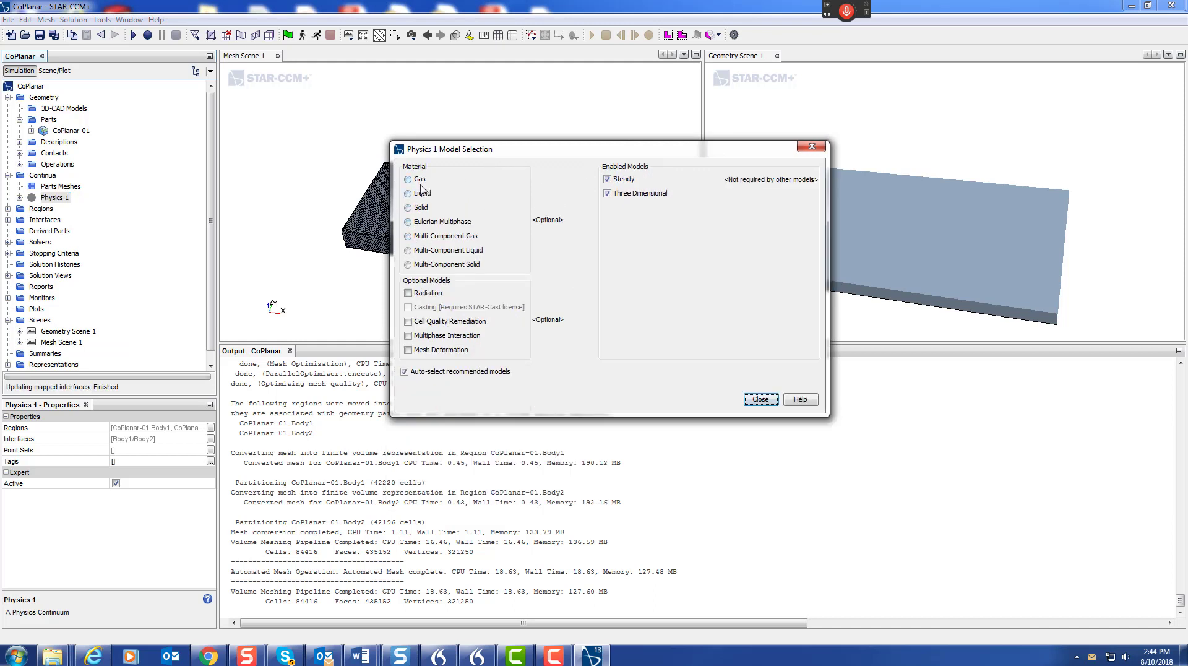
{"action": "left_click", "coordinate": [407, 194]}
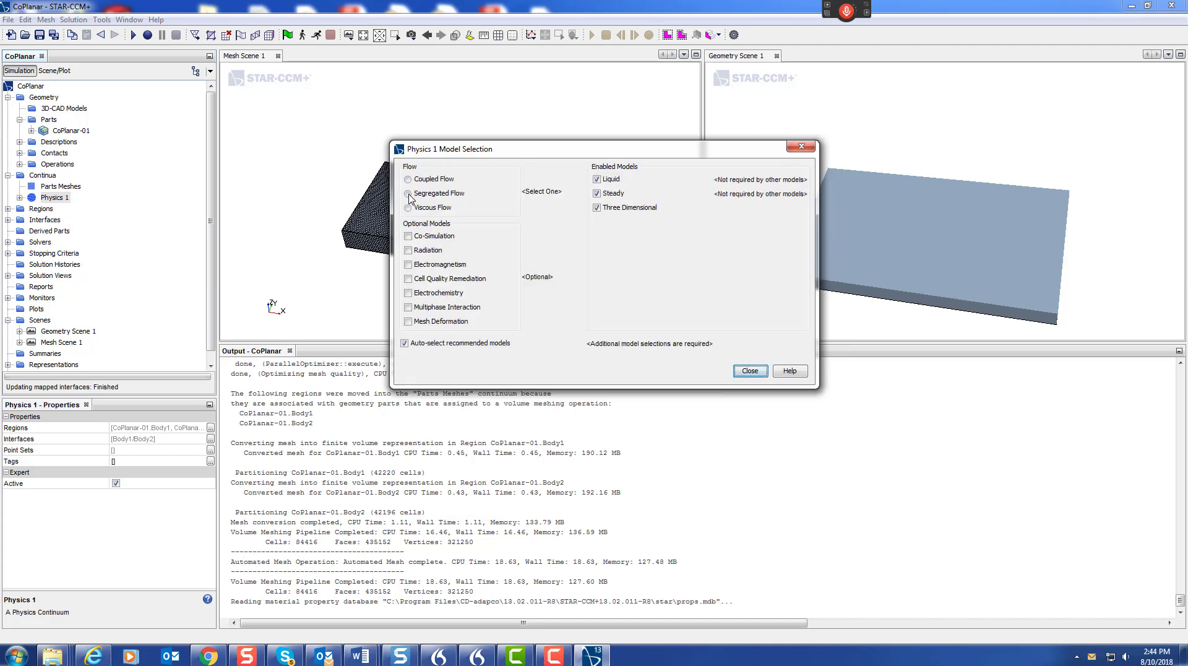
{"action": "left_click", "coordinate": [408, 193]}
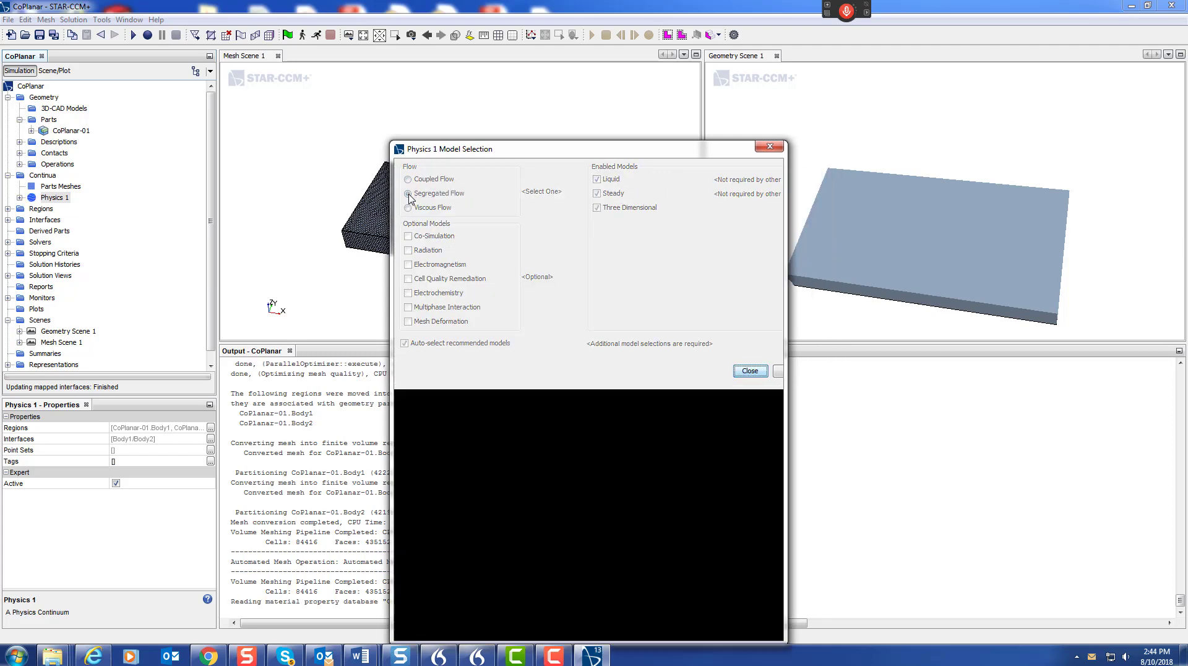
{"action": "left_click", "coordinate": [408, 179]}
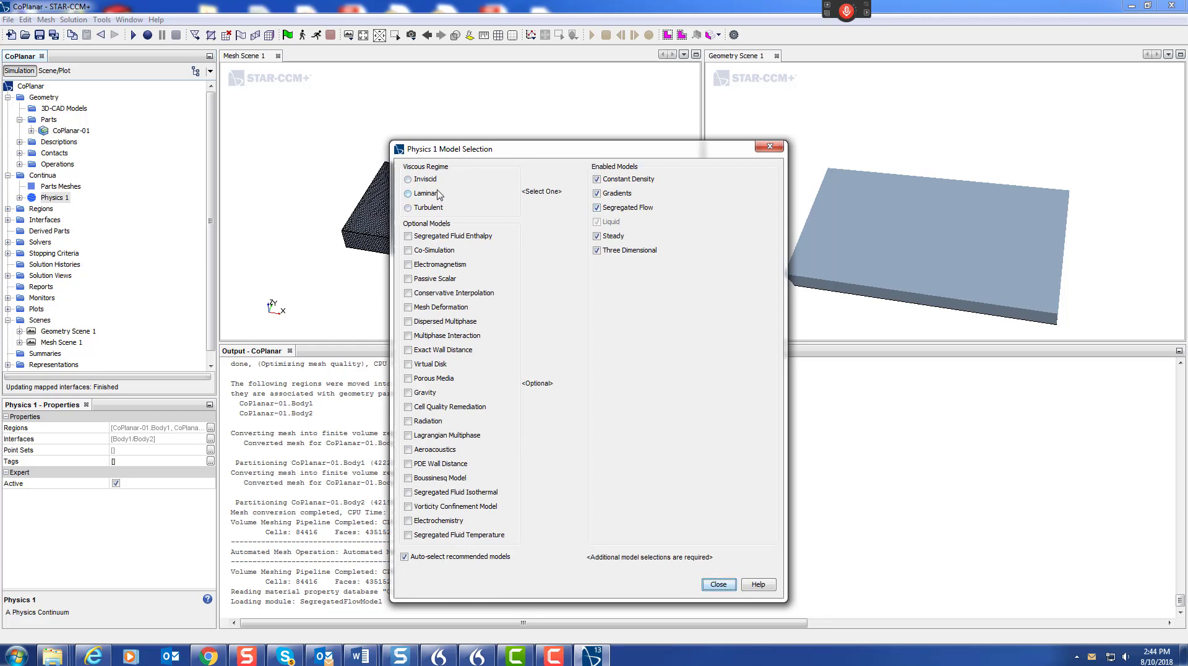
Add Laminar, Electrodynamic Potential and Electrochemical Reactions models to Physics 1
{"action": "left_click", "coordinate": [407, 194]}
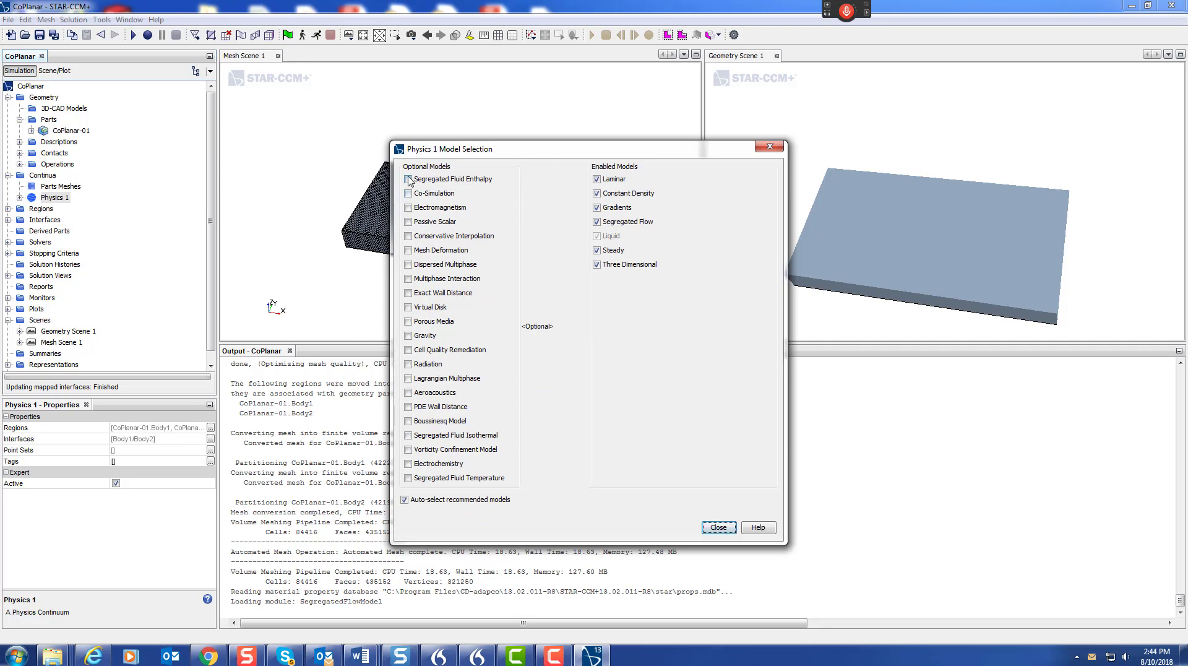
{"action": "left_click", "coordinate": [408, 208]}
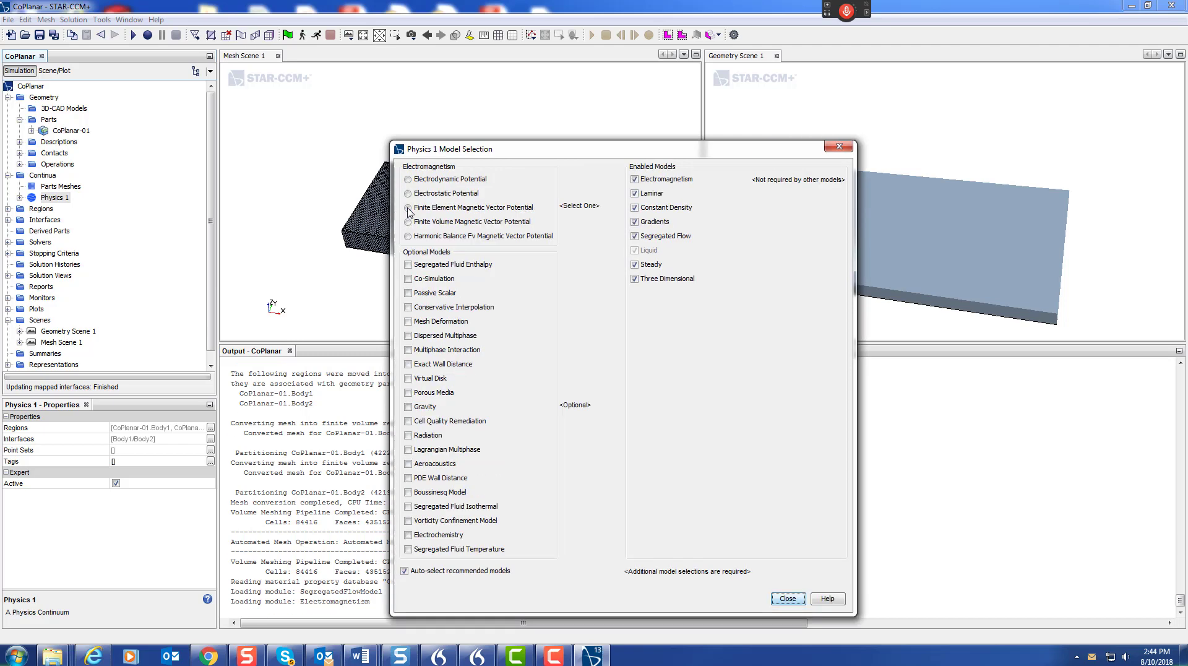
{"action": "left_click", "coordinate": [408, 179]}
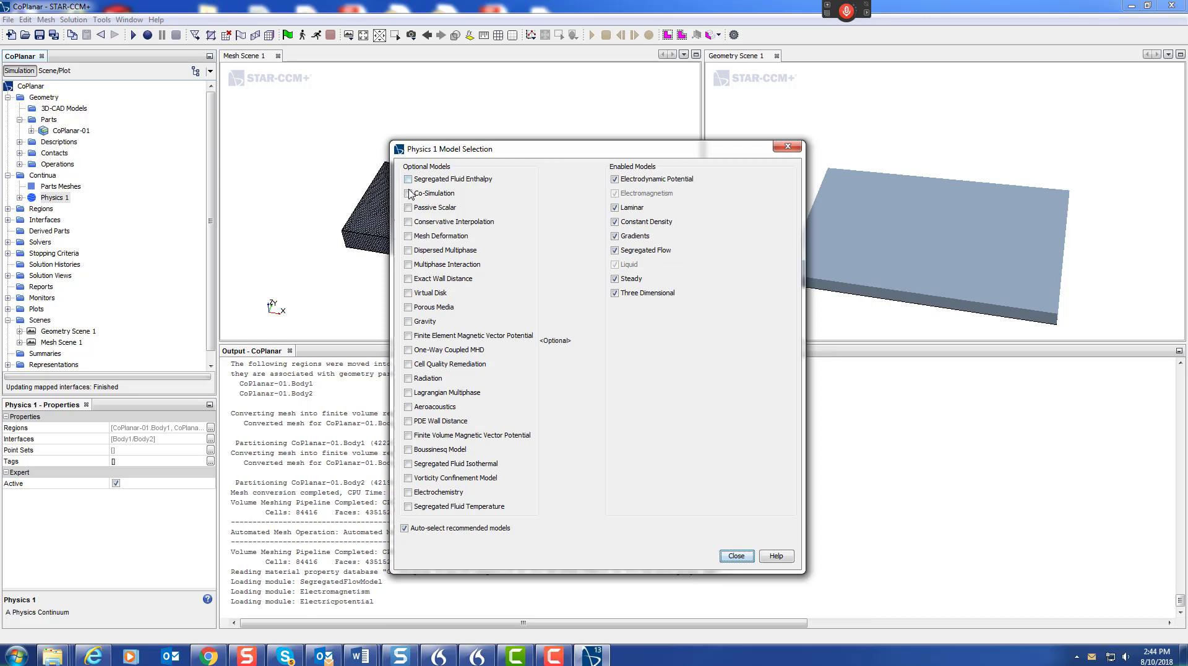
{"action": "left_click", "coordinate": [408, 491]}
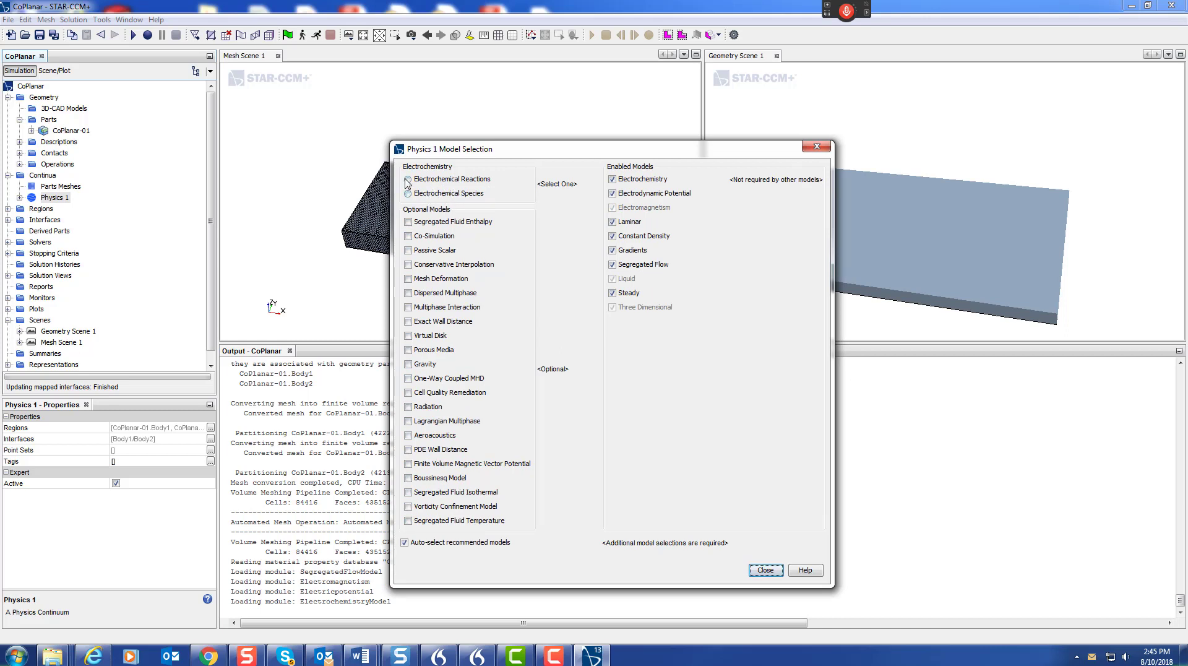
{"action": "left_click", "coordinate": [409, 180]}
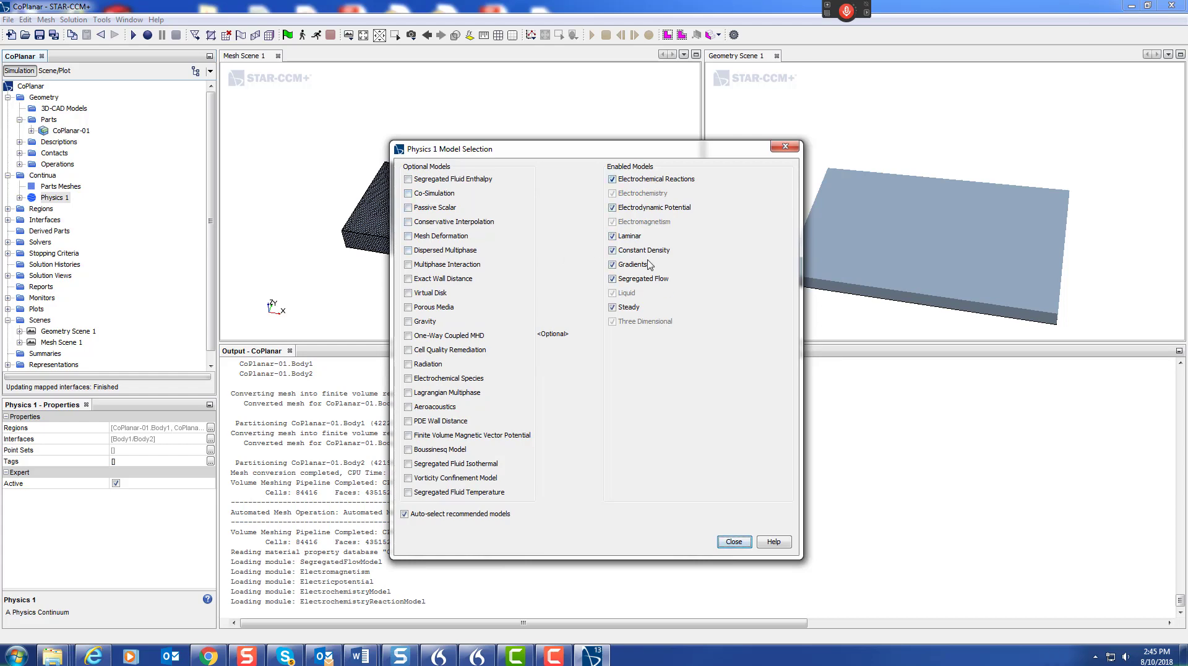
{"action": "left_click", "coordinate": [734, 542]}
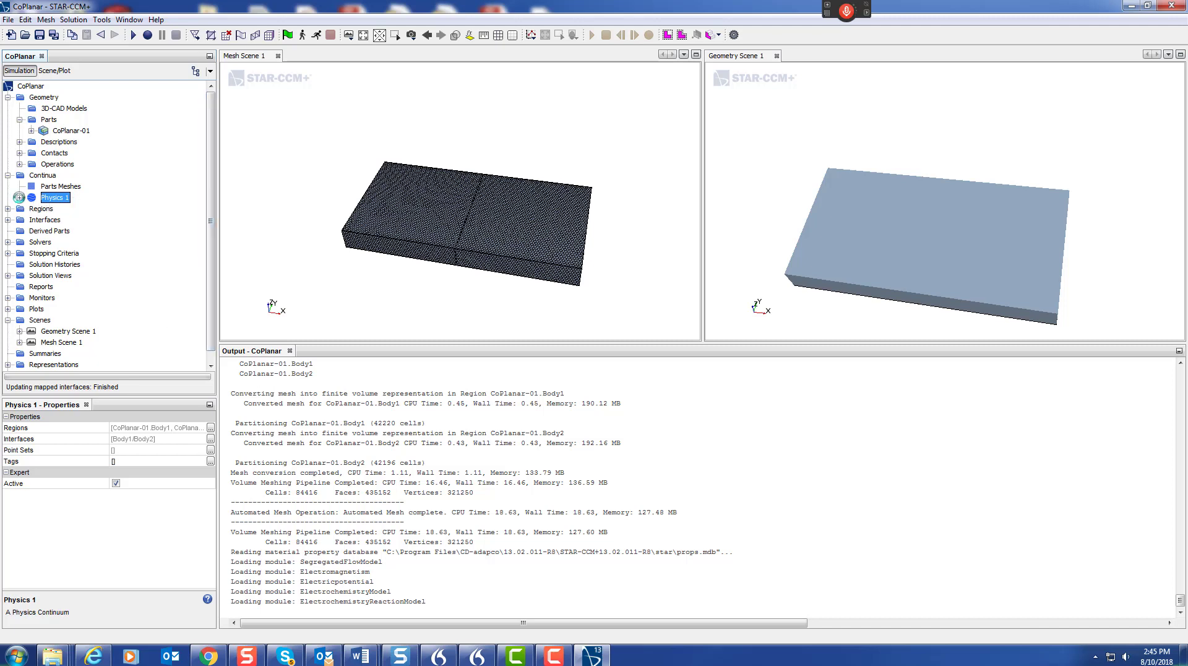
Rename the Liquid material H2O to 'Nacl 3.5%'
{"action": "left_click", "coordinate": [19, 197]}
{"action": "left_click", "coordinate": [31, 208]}
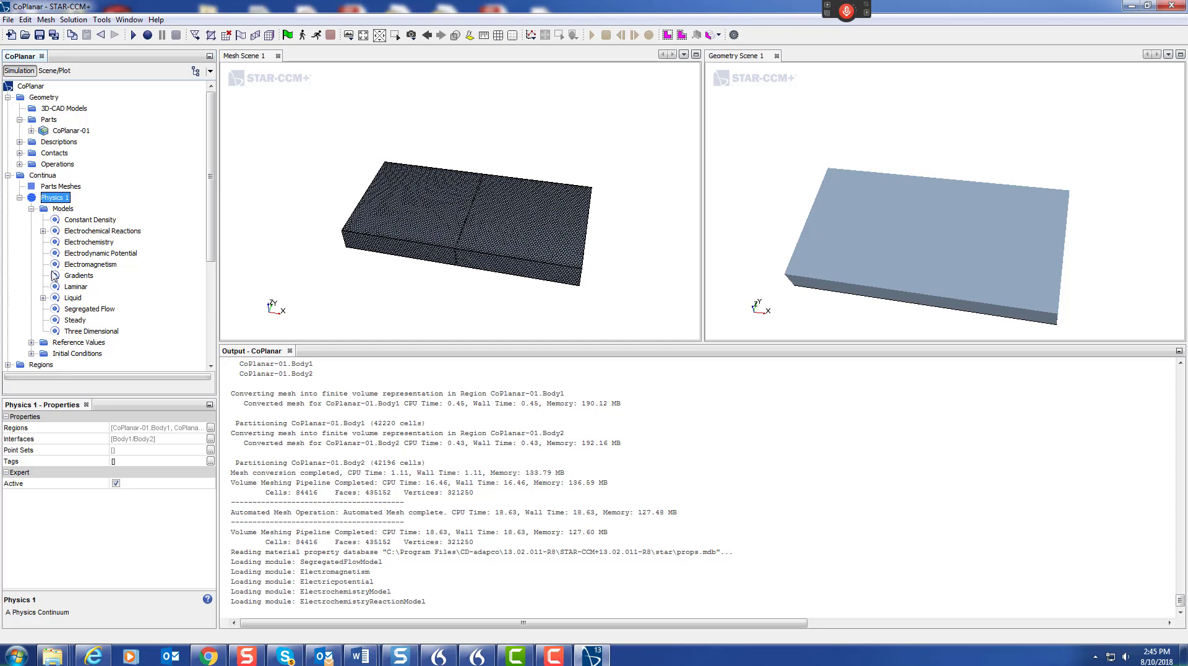
{"action": "left_click", "coordinate": [43, 298]}
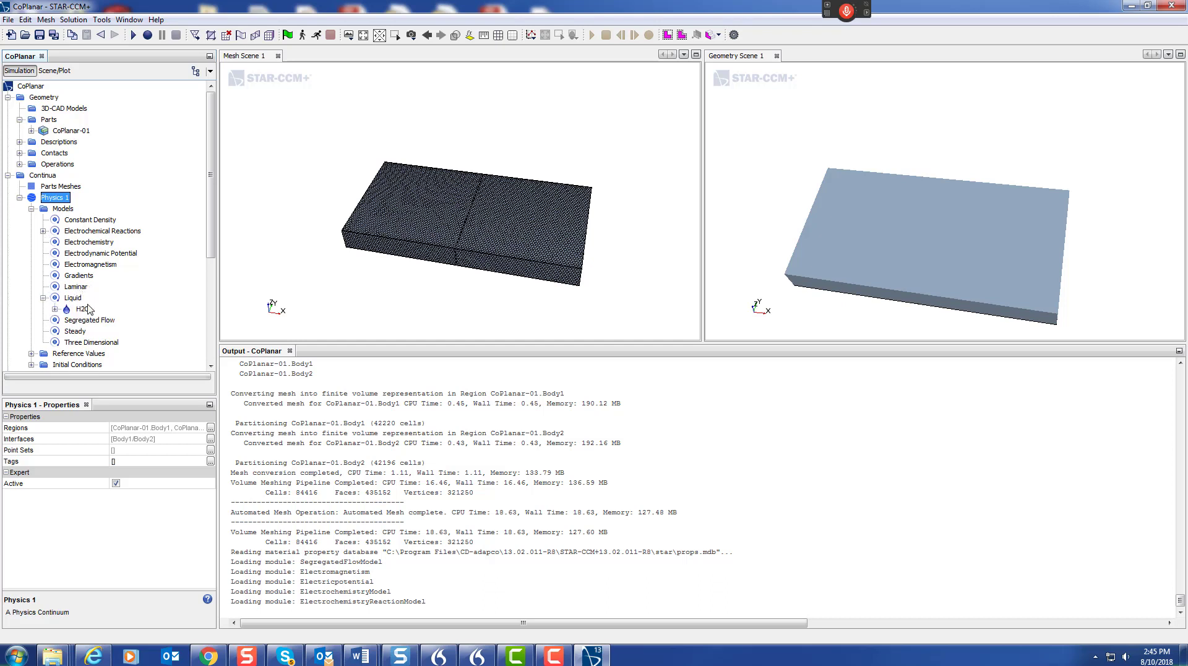
{"action": "left_click", "coordinate": [83, 309]}
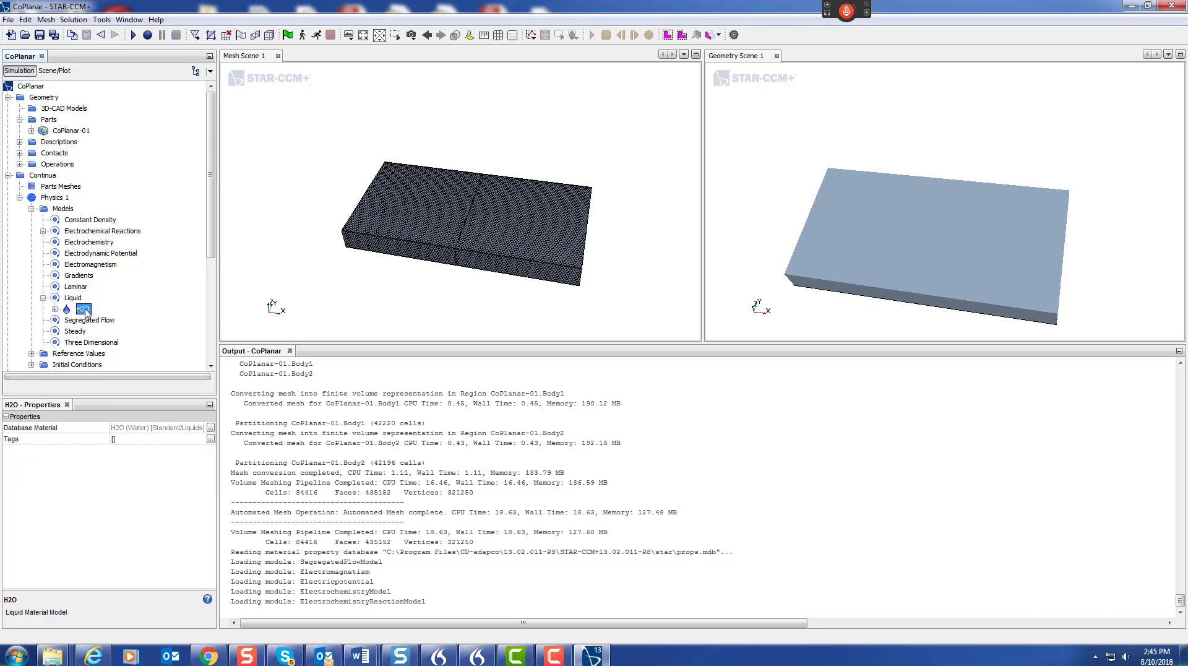
{"action": "left_click", "coordinate": [85, 309]}
{"action": "key", "text": "Return"}
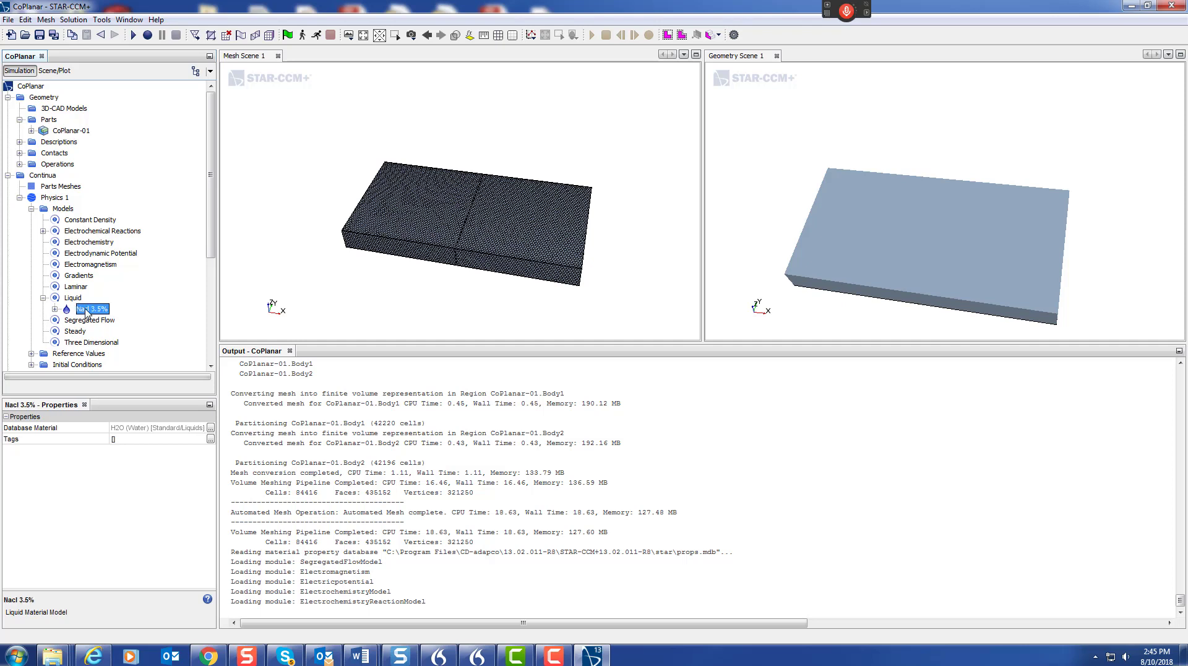
Set the Nacl 3.5% constant electrical conductivity to 5.0 S/m
{"action": "left_click", "coordinate": [55, 308]}
{"action": "scroll", "coordinate": [62, 291], "scroll_direction": "down", "scroll_amount": 2}
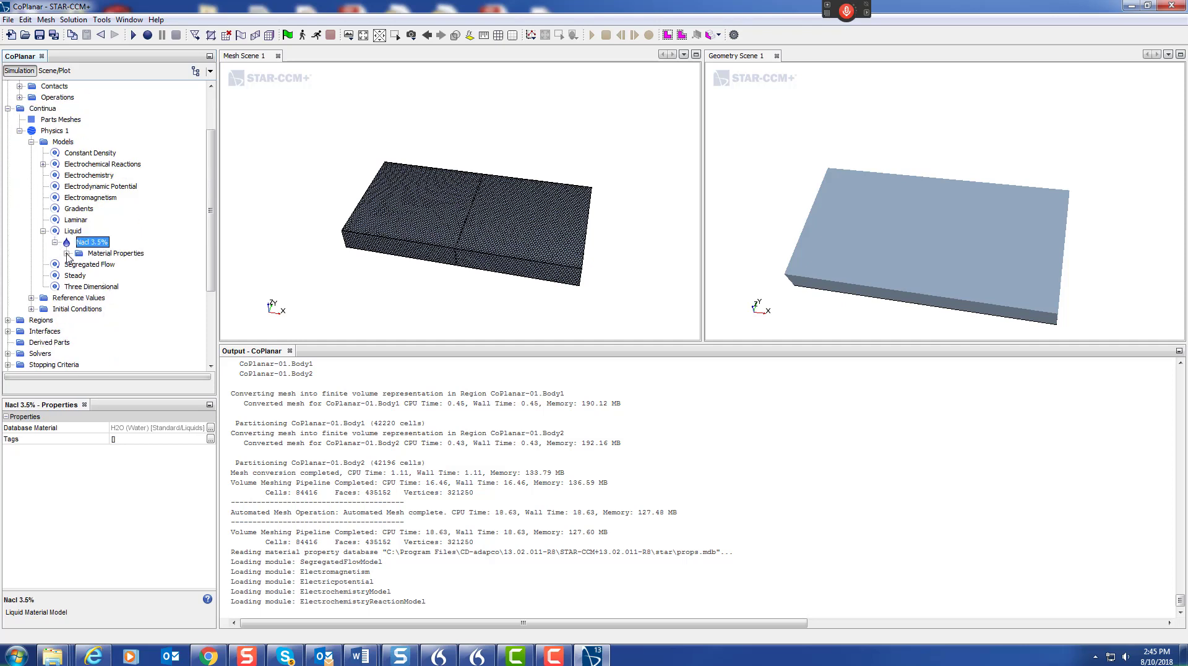
{"action": "left_click", "coordinate": [66, 254]}
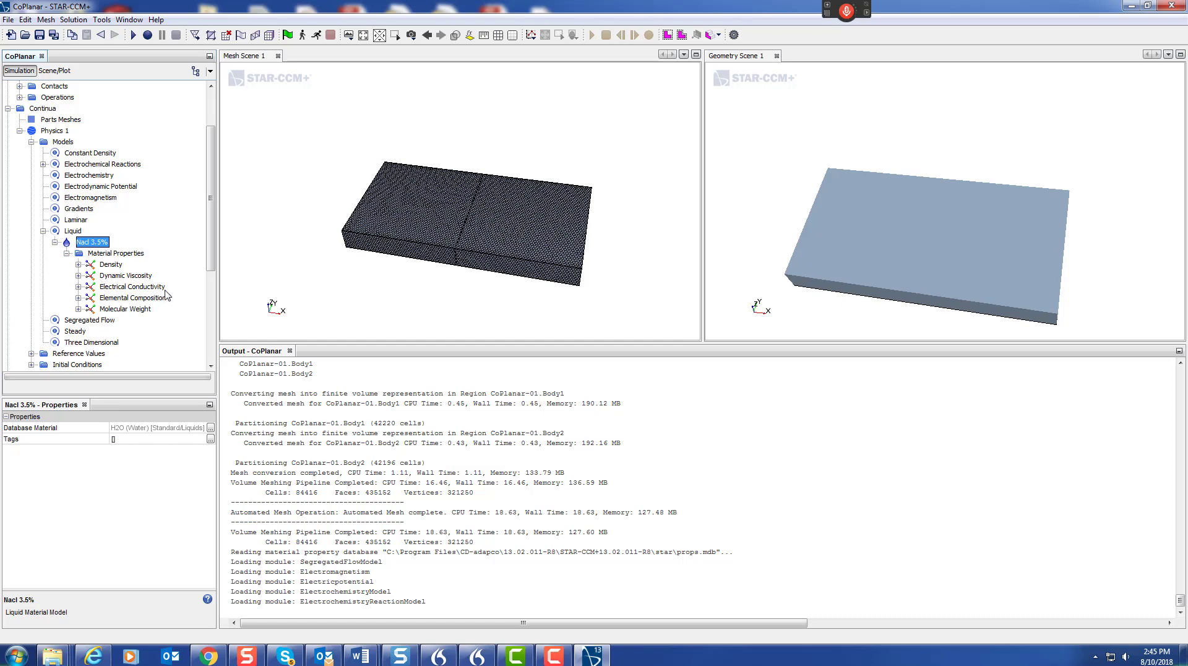
{"action": "left_click", "coordinate": [78, 287]}
{"action": "double_click", "coordinate": [121, 298]}
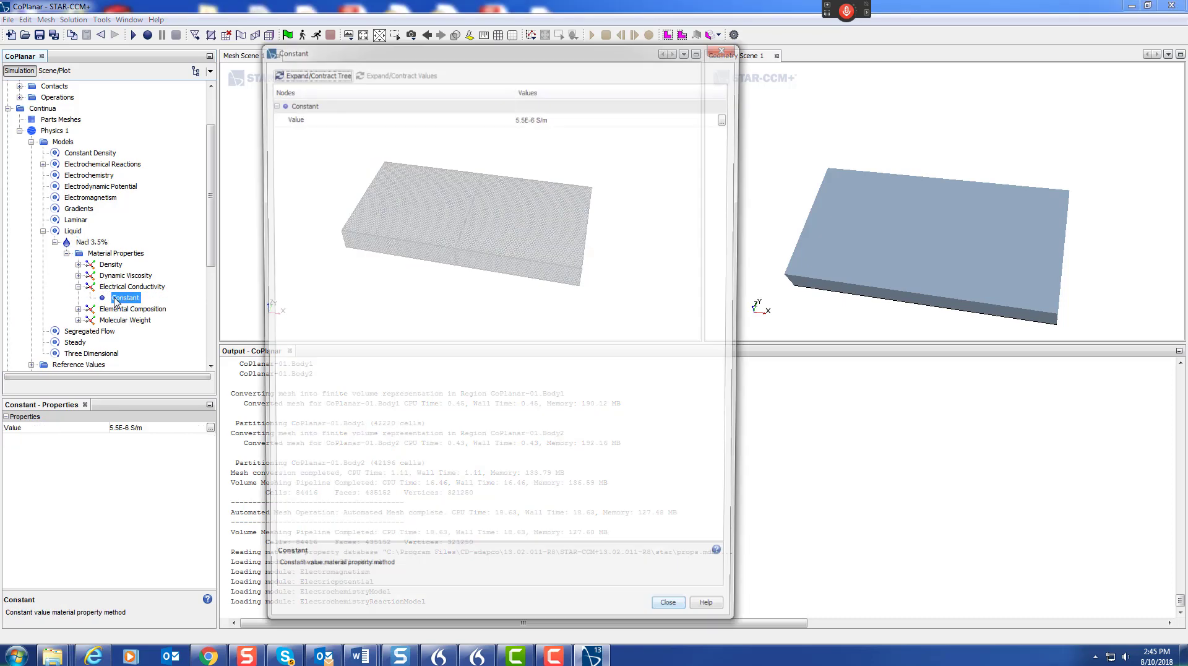
{"action": "left_click", "coordinate": [547, 118]}
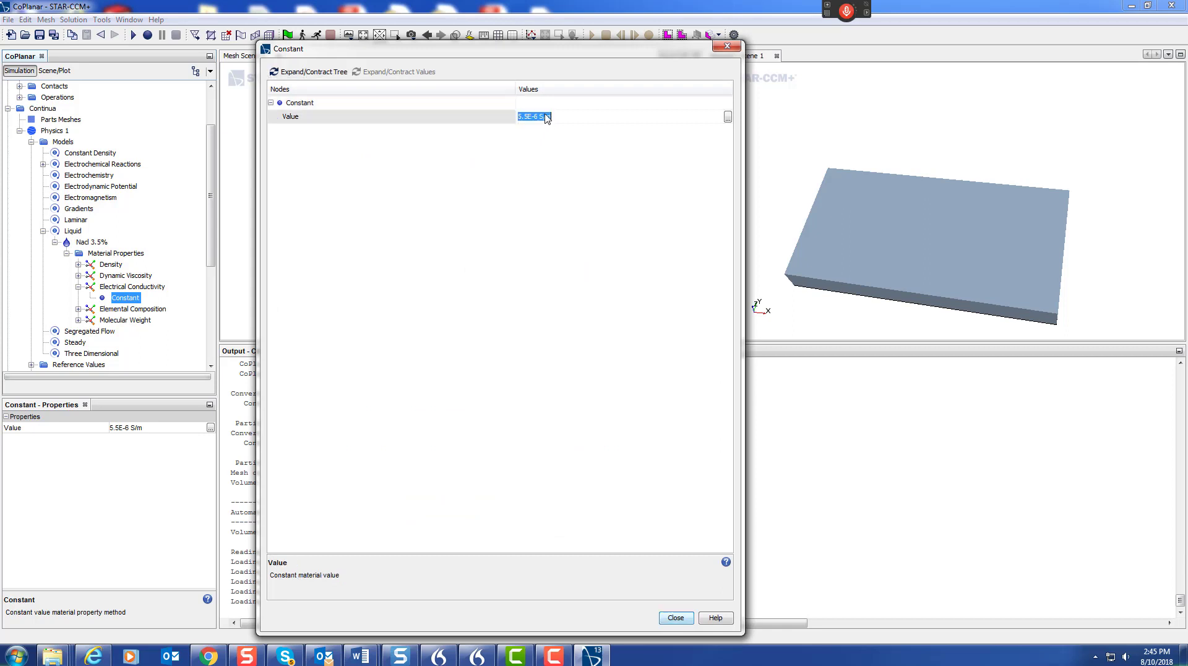
{"action": "type", "text": "5"}
{"action": "key", "text": "Return"}
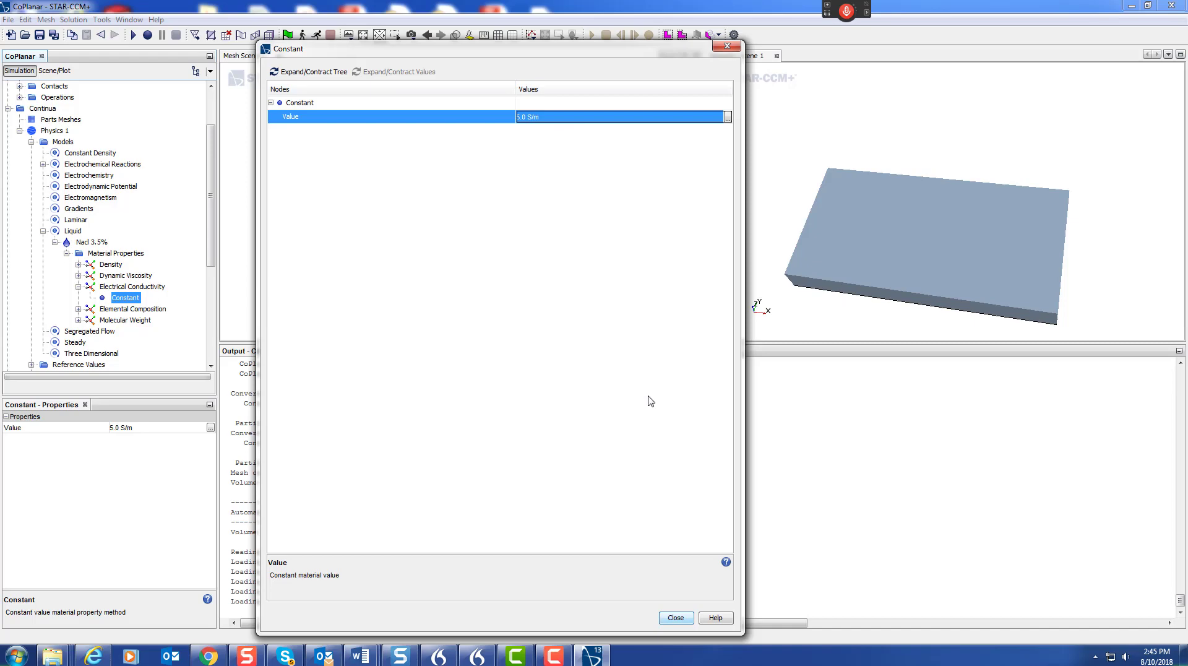
{"action": "left_click", "coordinate": [676, 618]}
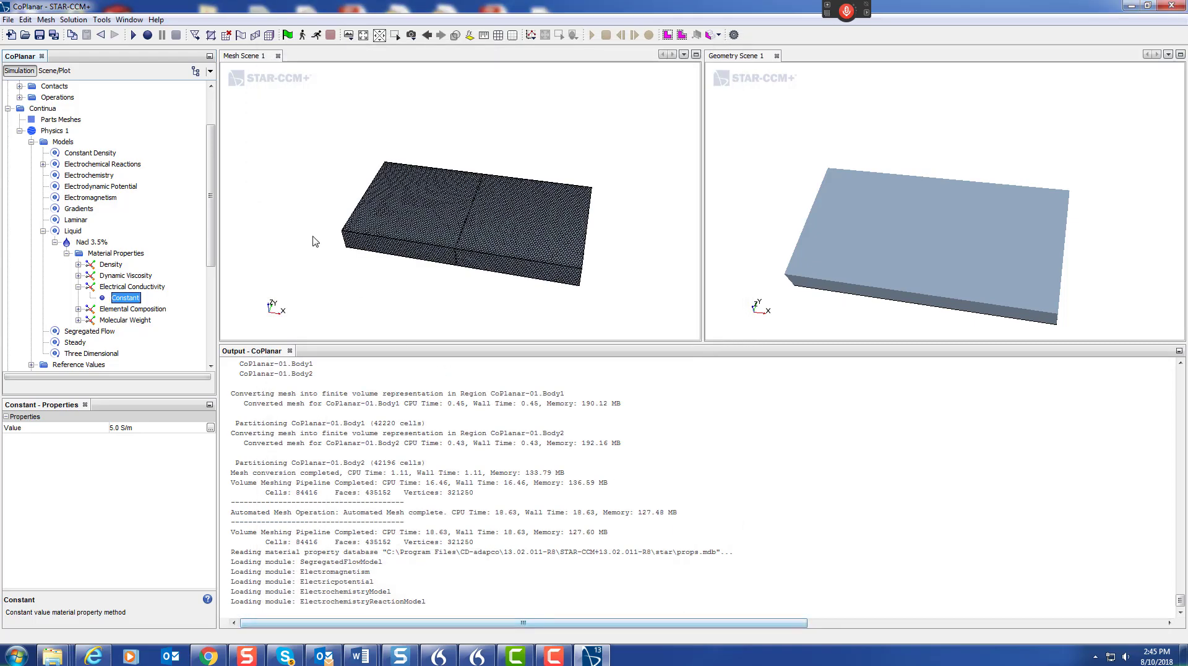
Set Body1 Anodic boundary's electric potential method to Electric Current Potential Characteristic
{"action": "left_click", "coordinate": [19, 131]}
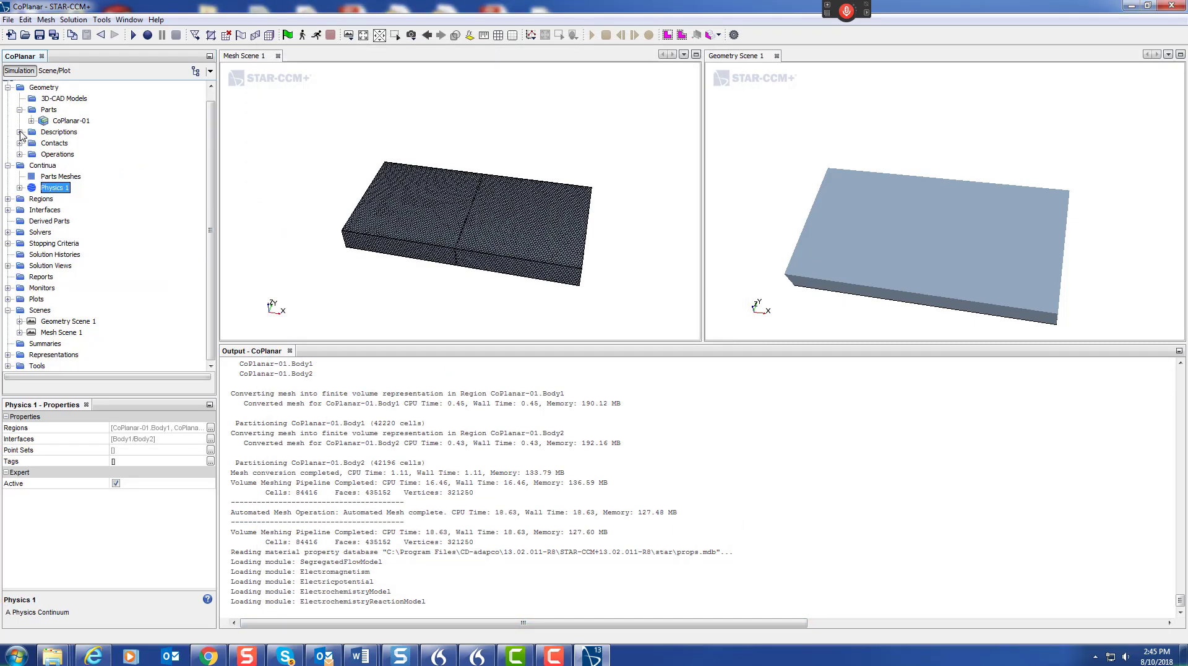
{"action": "left_click", "coordinate": [8, 200]}
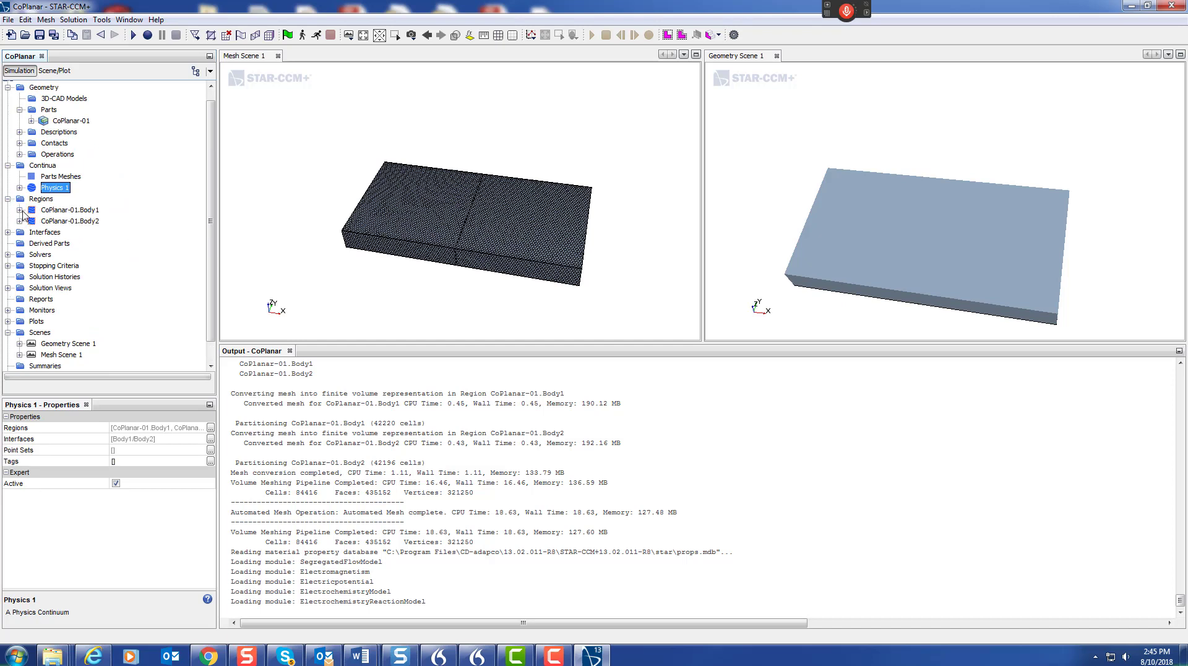
{"action": "left_click", "coordinate": [20, 211]}
{"action": "left_click", "coordinate": [20, 266]}
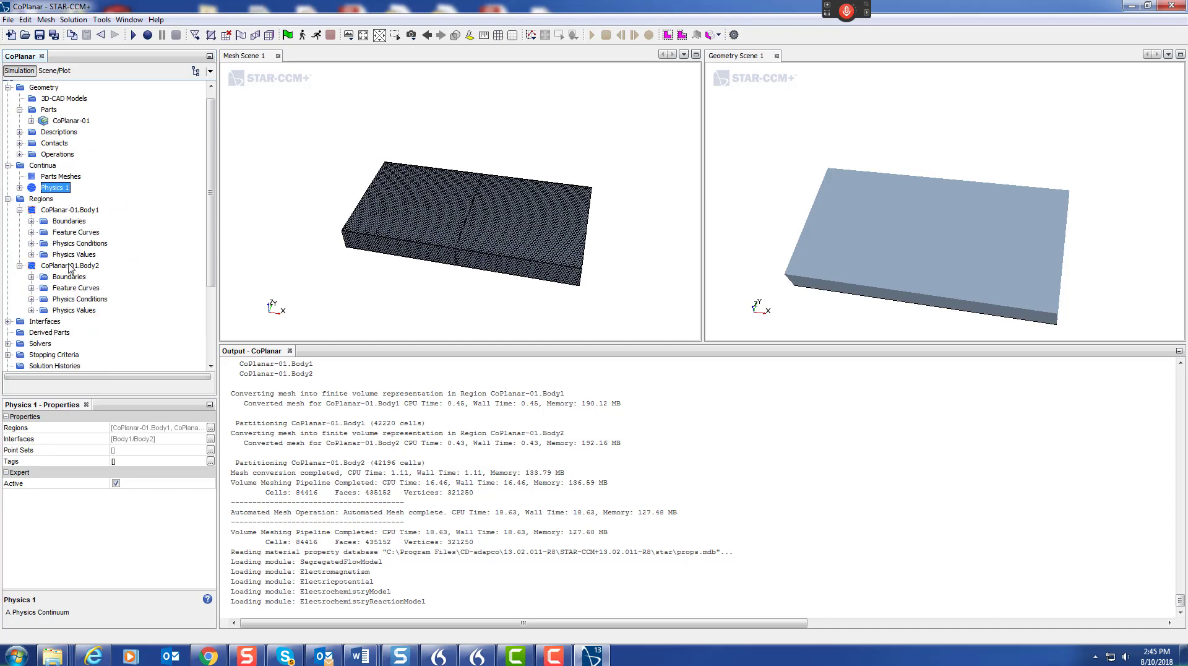
{"action": "left_click", "coordinate": [31, 221]}
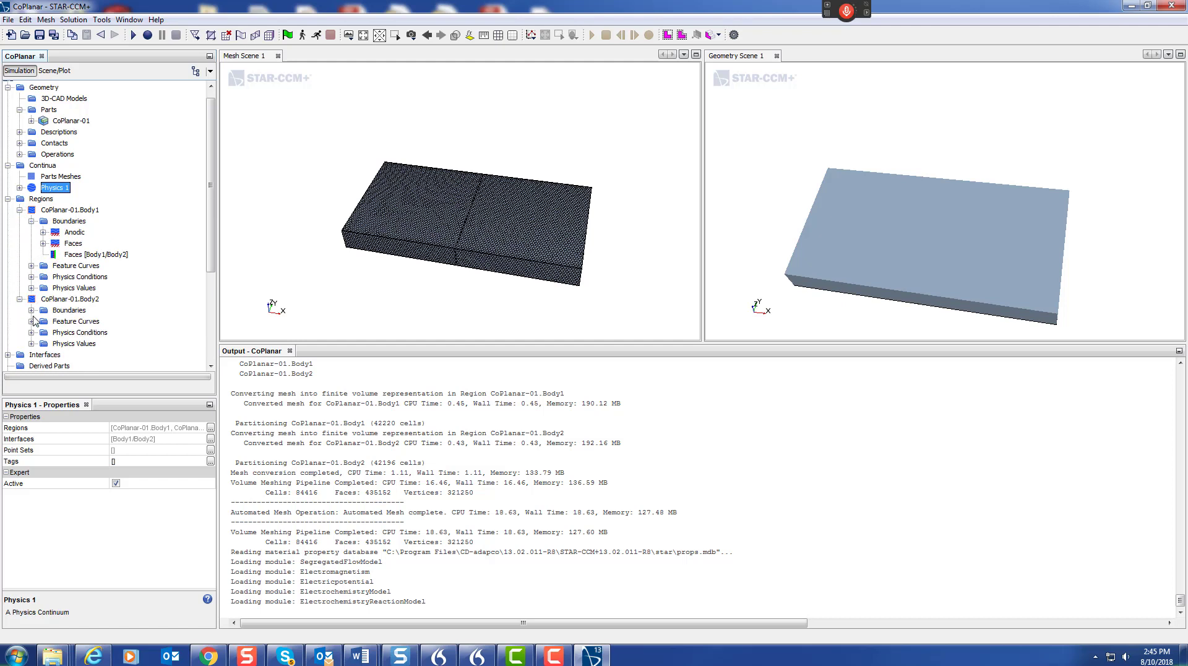
{"action": "left_click", "coordinate": [32, 310]}
{"action": "left_click", "coordinate": [44, 232]}
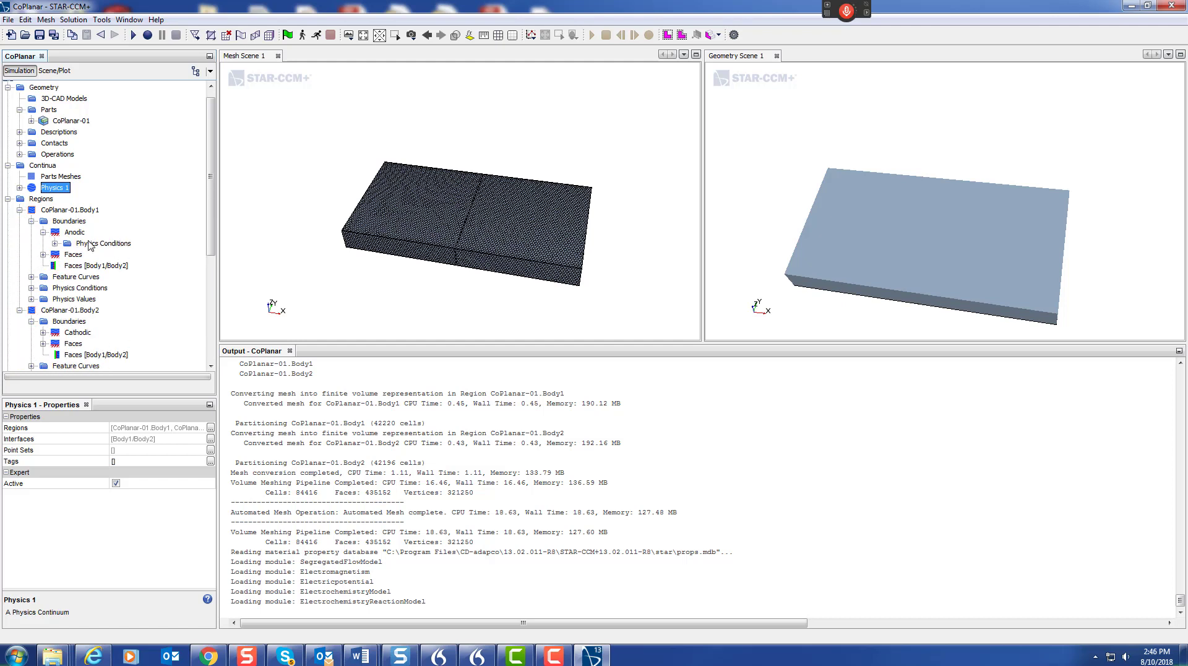
{"action": "left_click", "coordinate": [43, 332]}
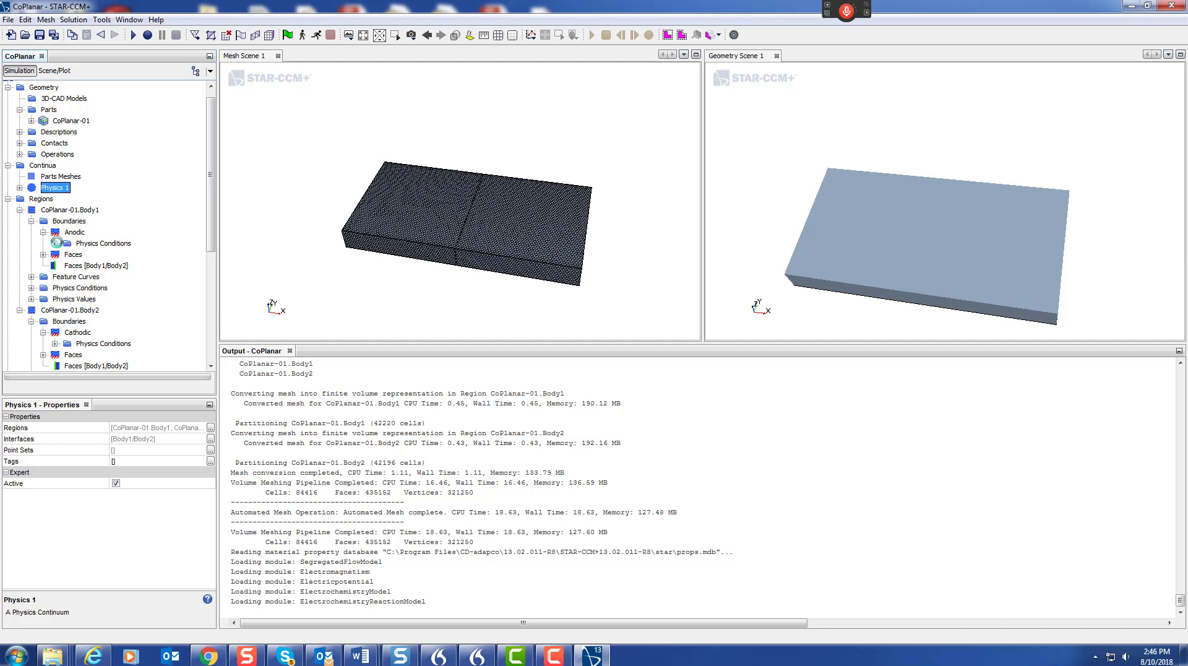
{"action": "left_click", "coordinate": [55, 243]}
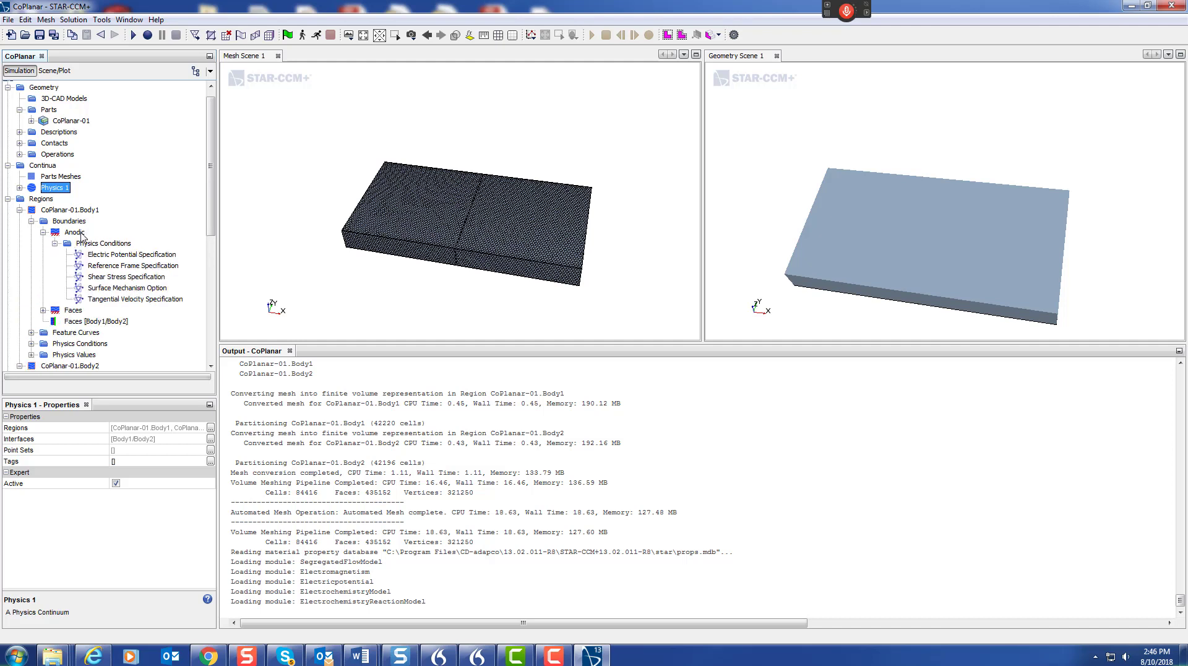
{"action": "double_click", "coordinate": [111, 254]}
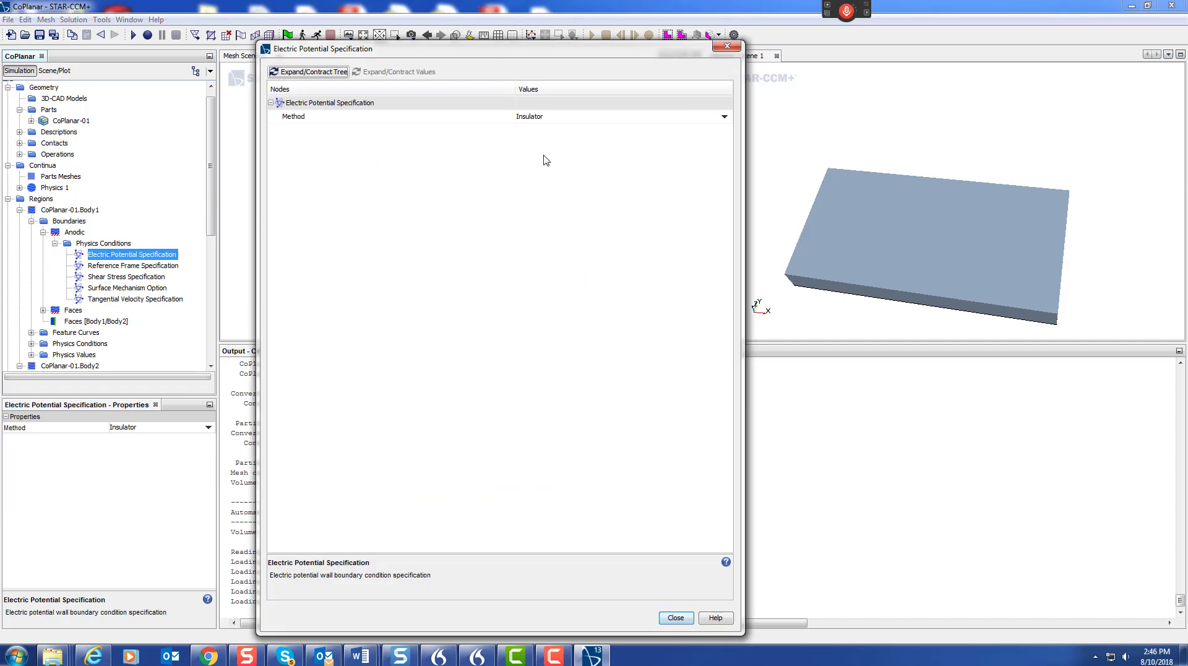
{"action": "left_click", "coordinate": [530, 117]}
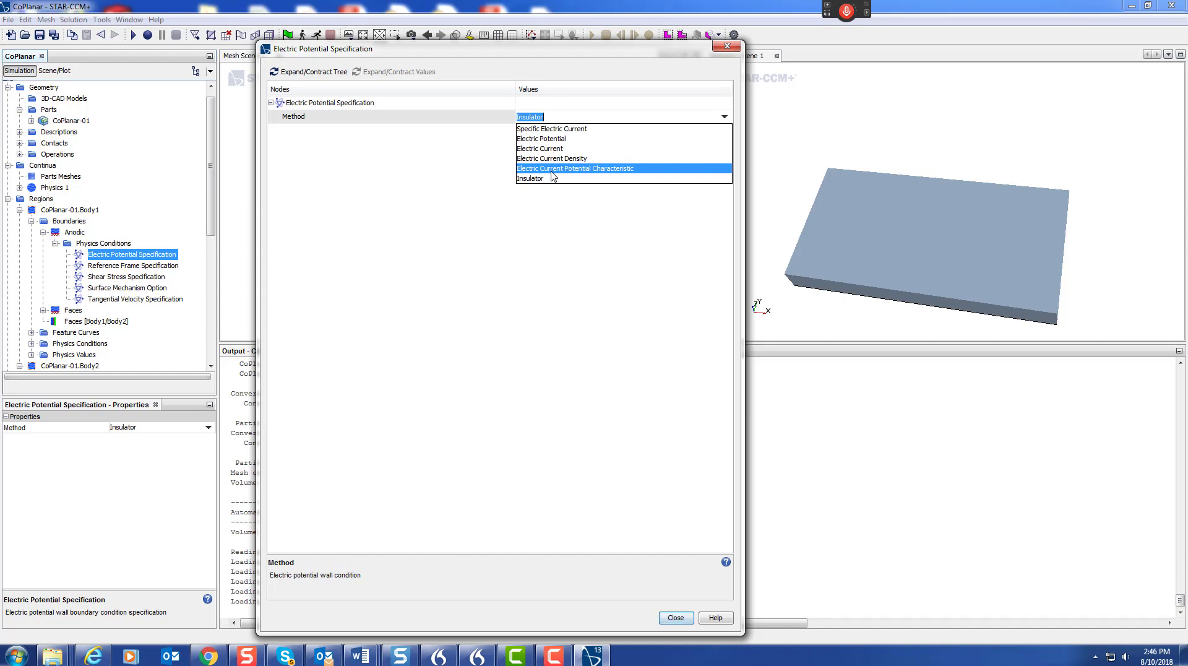
{"action": "left_click", "coordinate": [552, 171]}
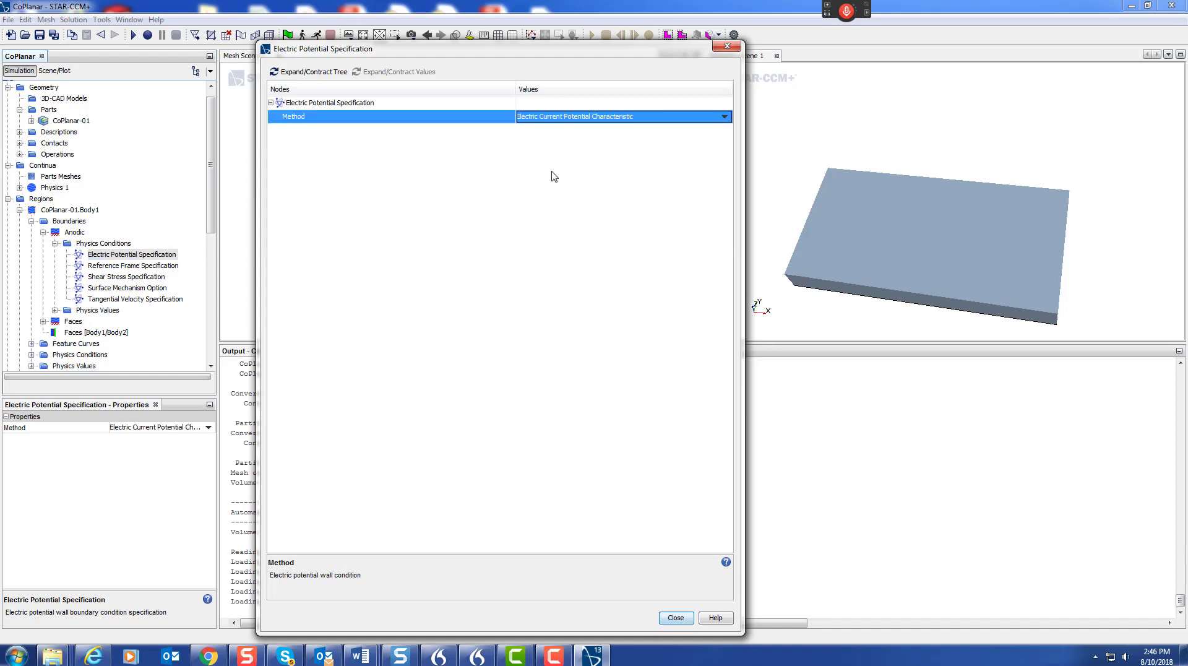
{"action": "left_click", "coordinate": [687, 620]}
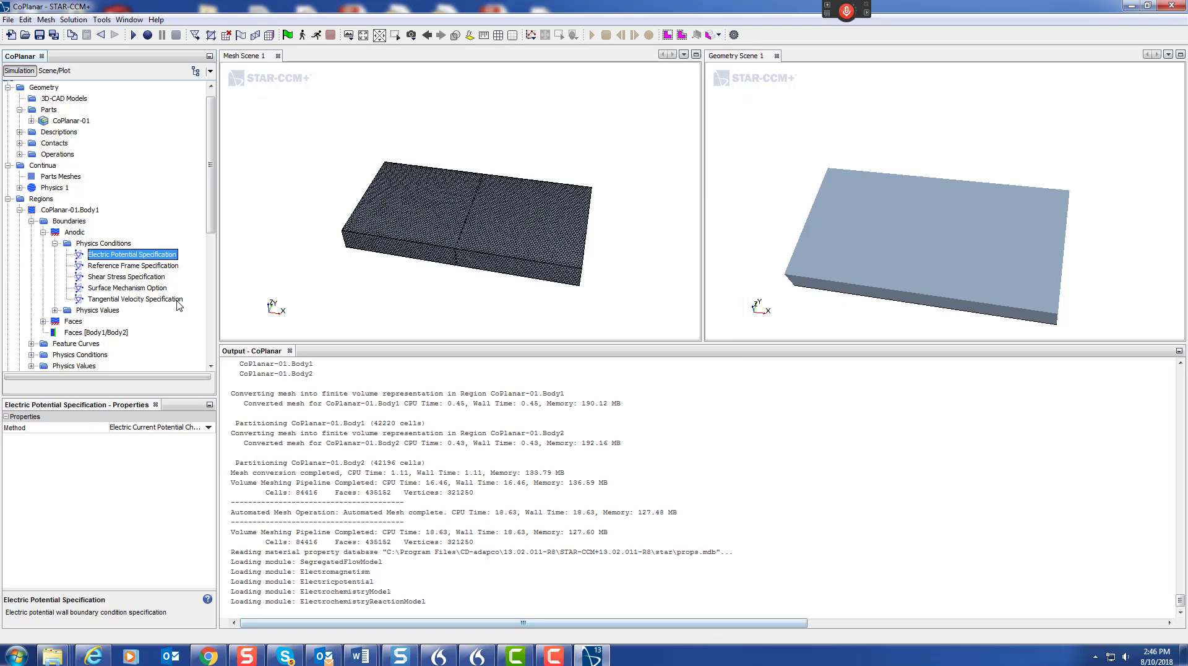
Set Body2 Cathodic boundary's electric potential method to Electric Current Potential Characteristic
{"action": "scroll", "coordinate": [152, 288], "scroll_direction": "down", "scroll_amount": 3}
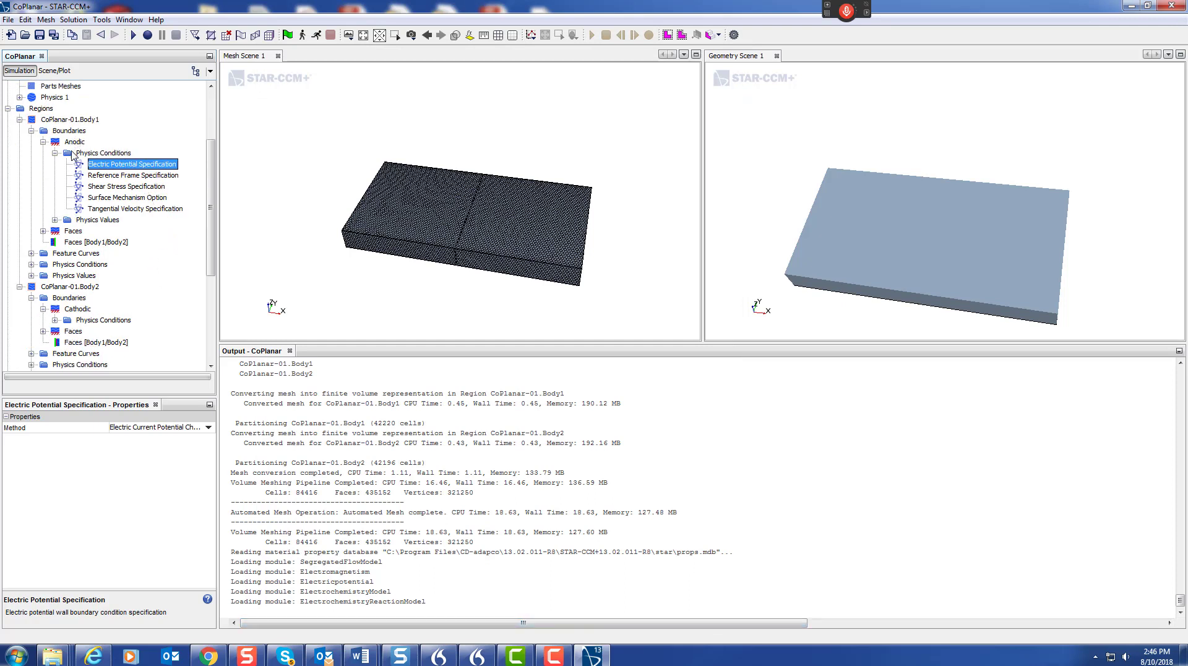
{"action": "scroll", "coordinate": [68, 247], "scroll_direction": "down", "scroll_amount": 2}
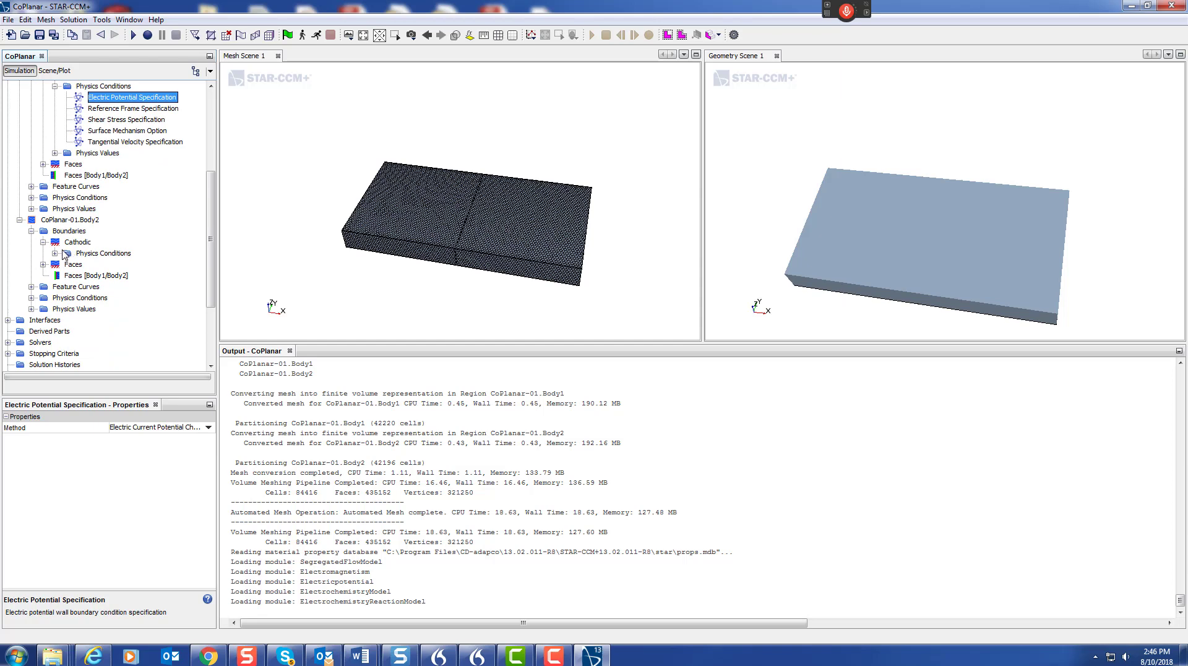
{"action": "left_click", "coordinate": [55, 253]}
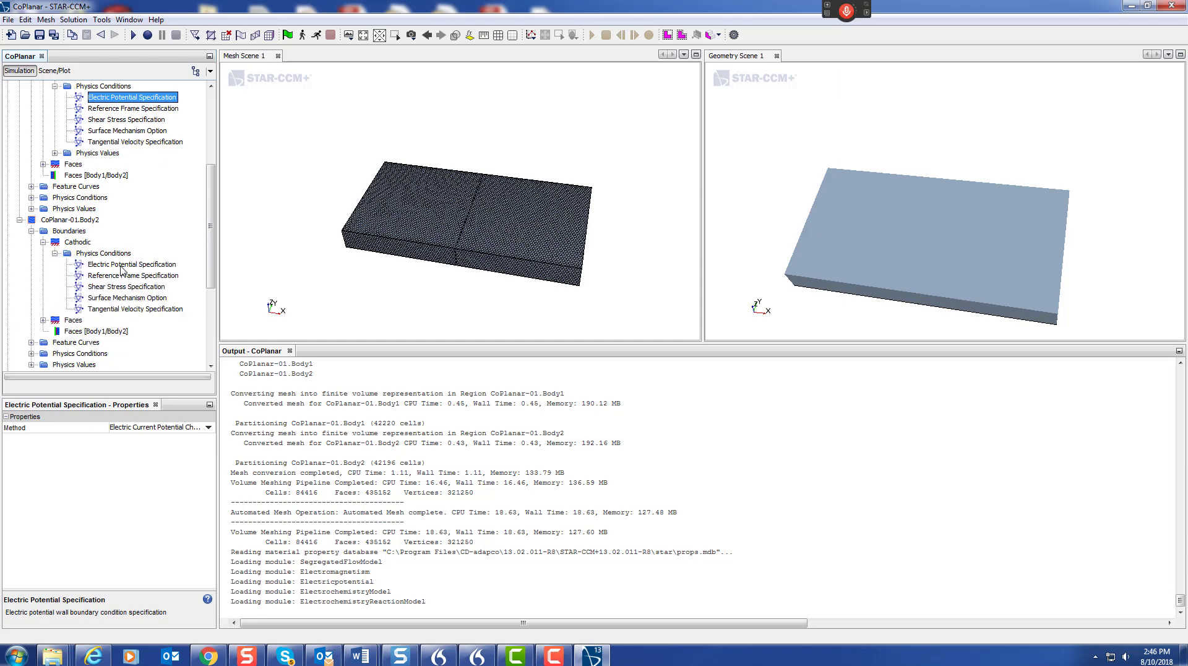
{"action": "double_click", "coordinate": [127, 264]}
{"action": "left_click", "coordinate": [540, 119]}
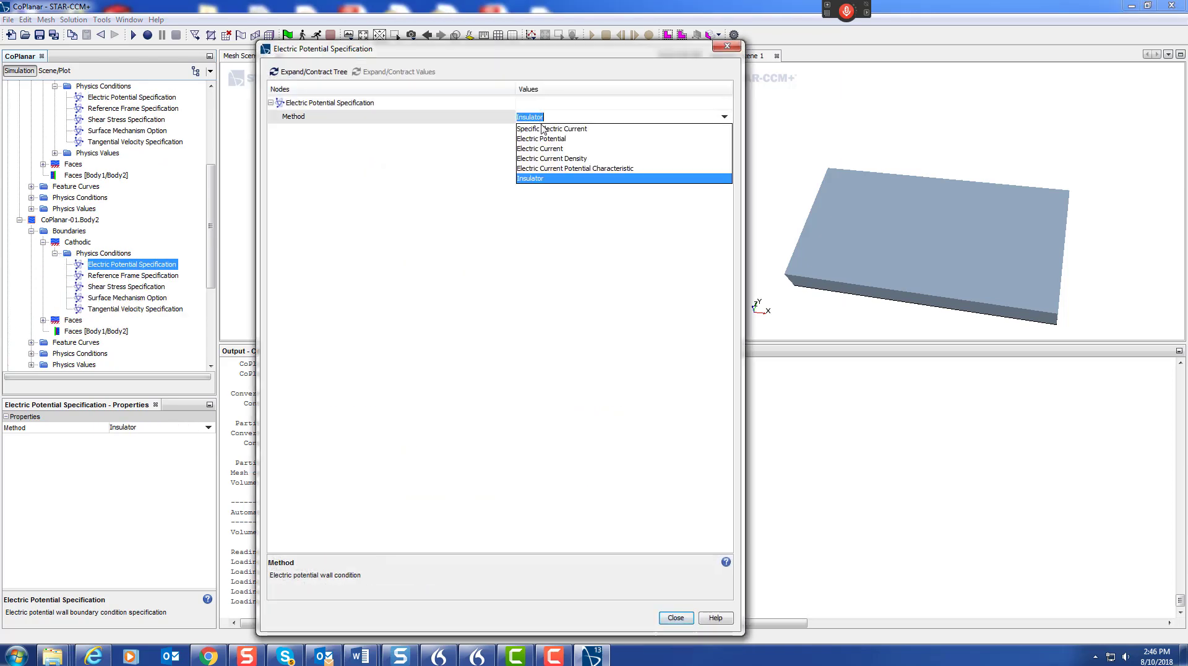
{"action": "left_click", "coordinate": [557, 171]}
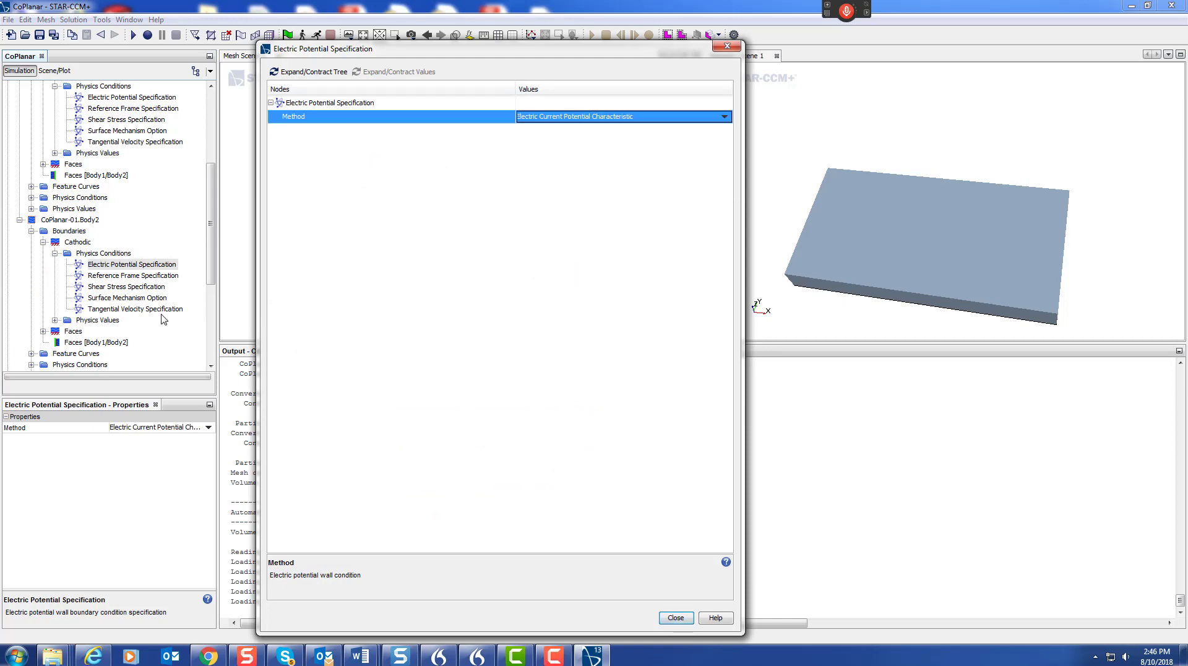
Close the Cathodic potential editor and select Tables under Tools
{"action": "left_click", "coordinate": [675, 617]}
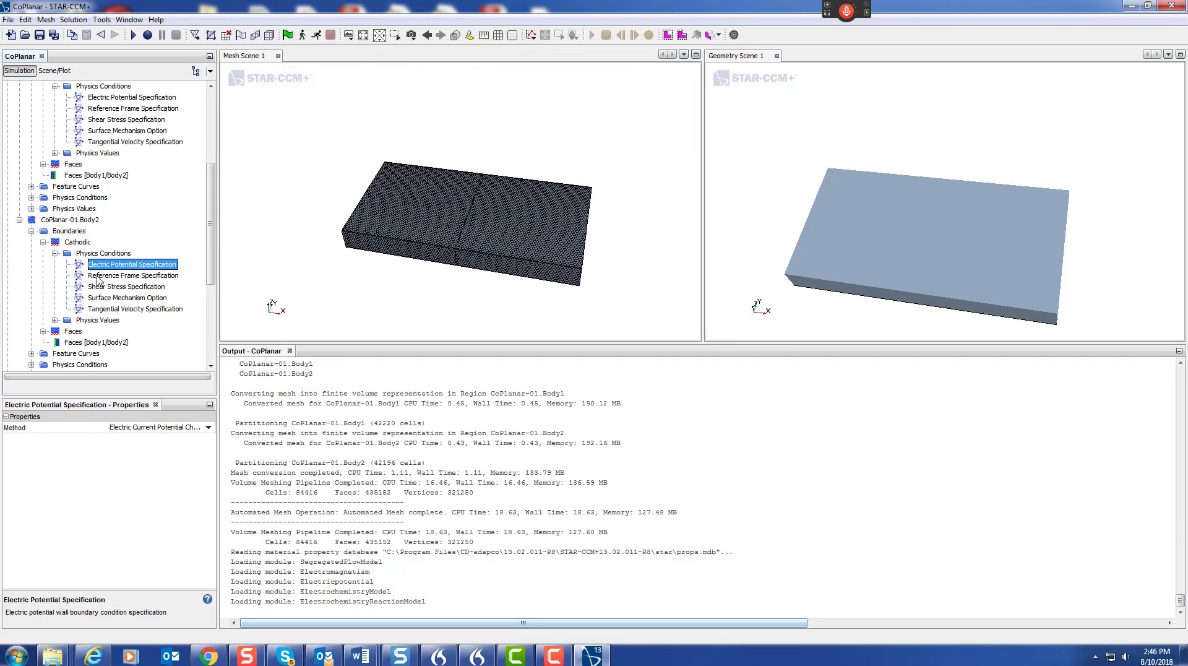
{"action": "scroll", "coordinate": [117, 244], "scroll_direction": "down", "scroll_amount": 3}
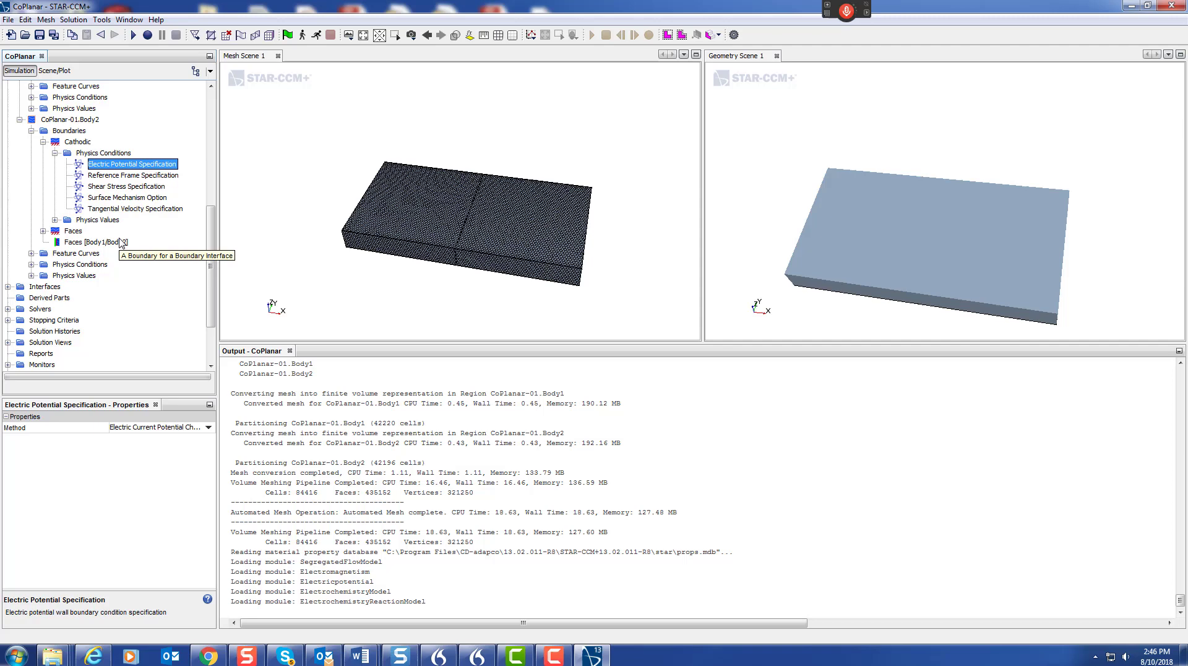
{"action": "scroll", "coordinate": [122, 243], "scroll_direction": "down", "scroll_amount": 2}
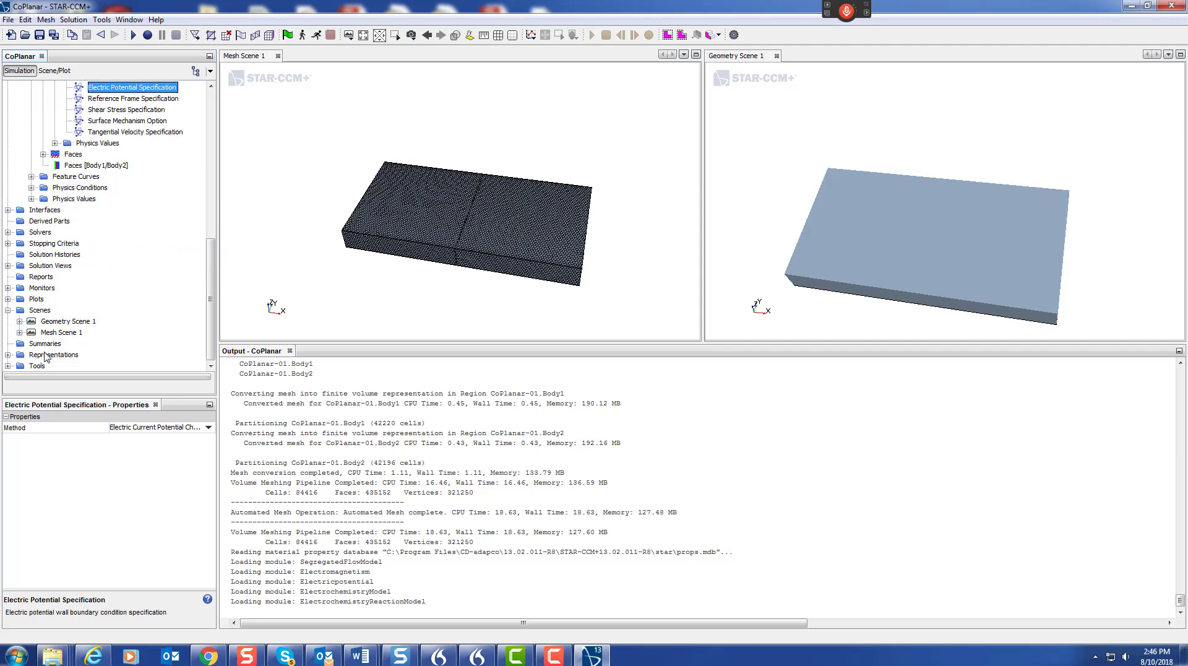
{"action": "left_click", "coordinate": [8, 366]}
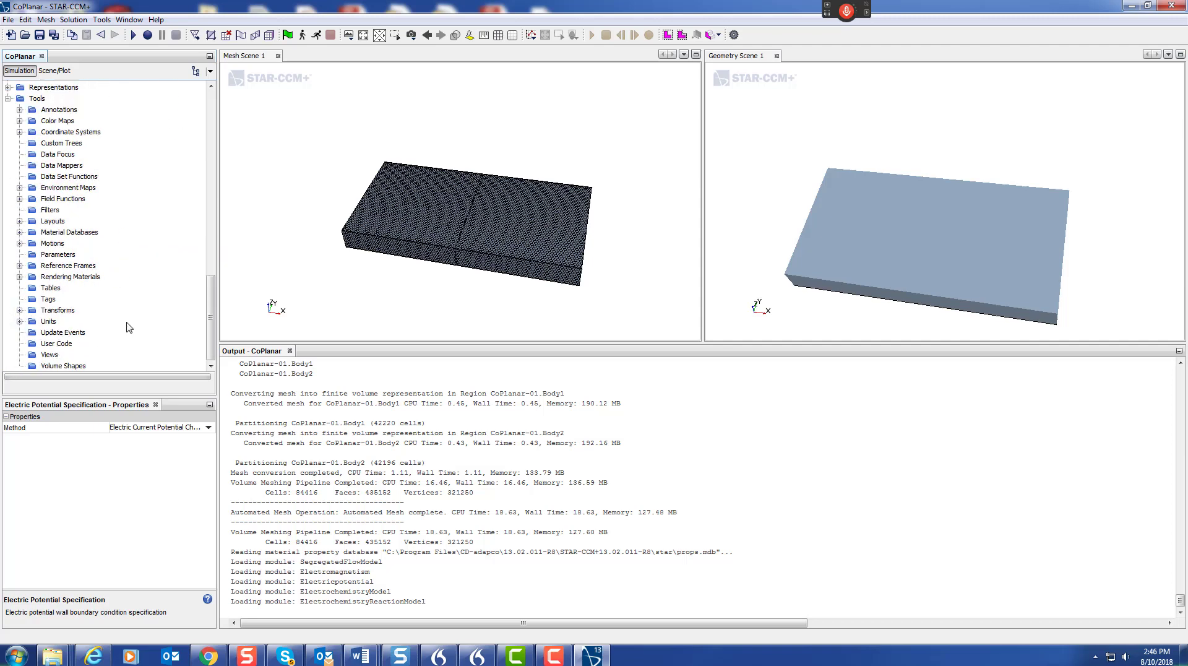
{"action": "left_click", "coordinate": [50, 289]}
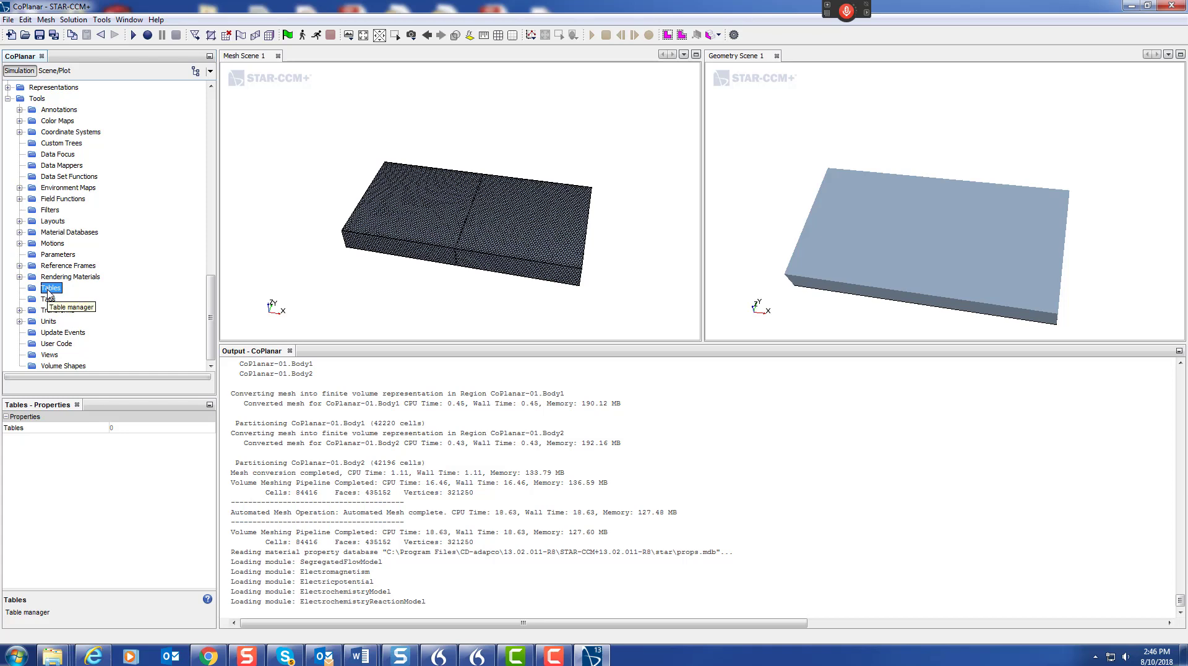
Start a new File Table and browse to groupshare (Z:)\PolarizationDataCorrdesaCCM
{"action": "right_click", "coordinate": [49, 291]}
{"action": "mouse_move", "coordinate": [99, 301]}
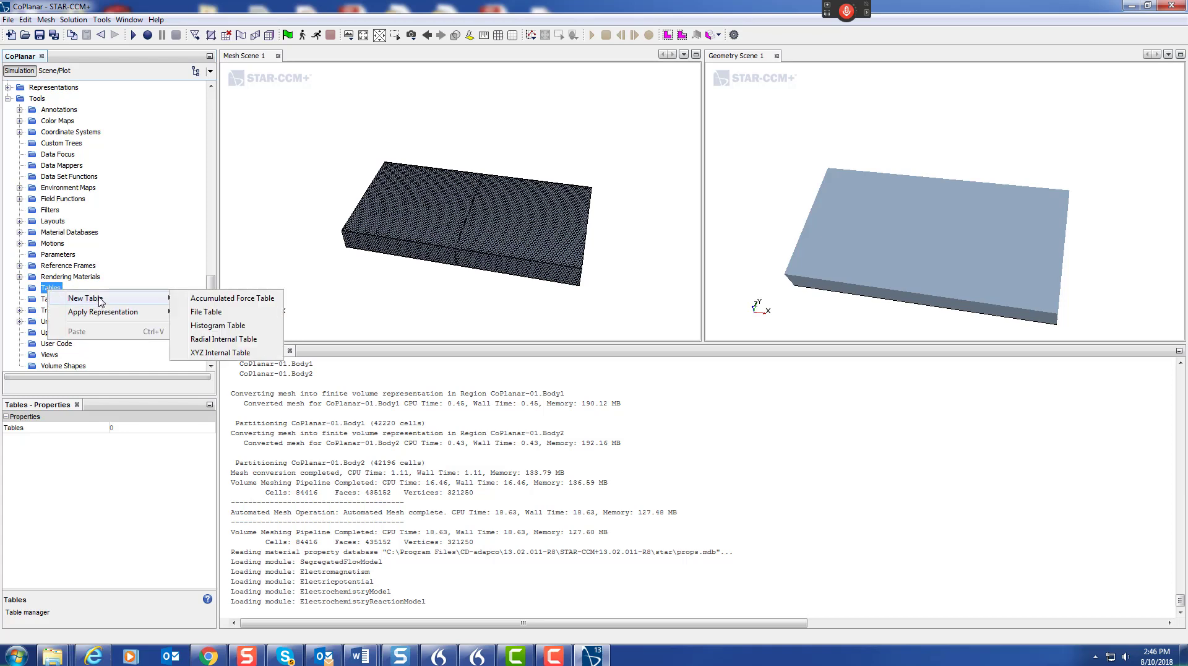
{"action": "left_click", "coordinate": [207, 313]}
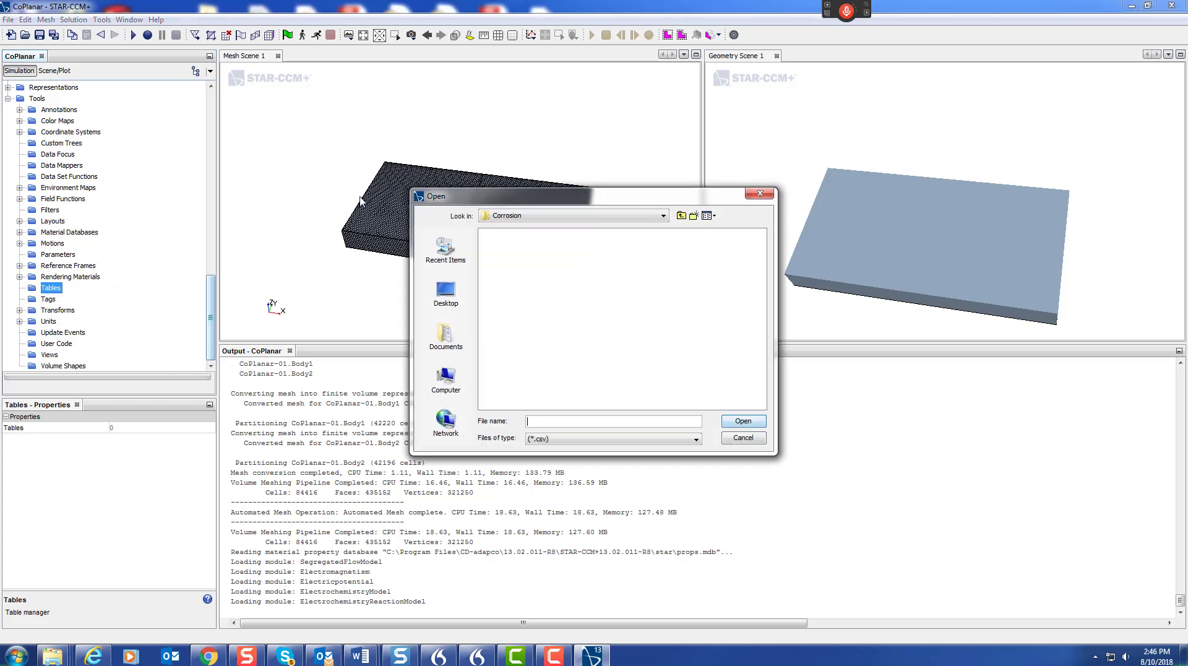
{"action": "left_click", "coordinate": [663, 216]}
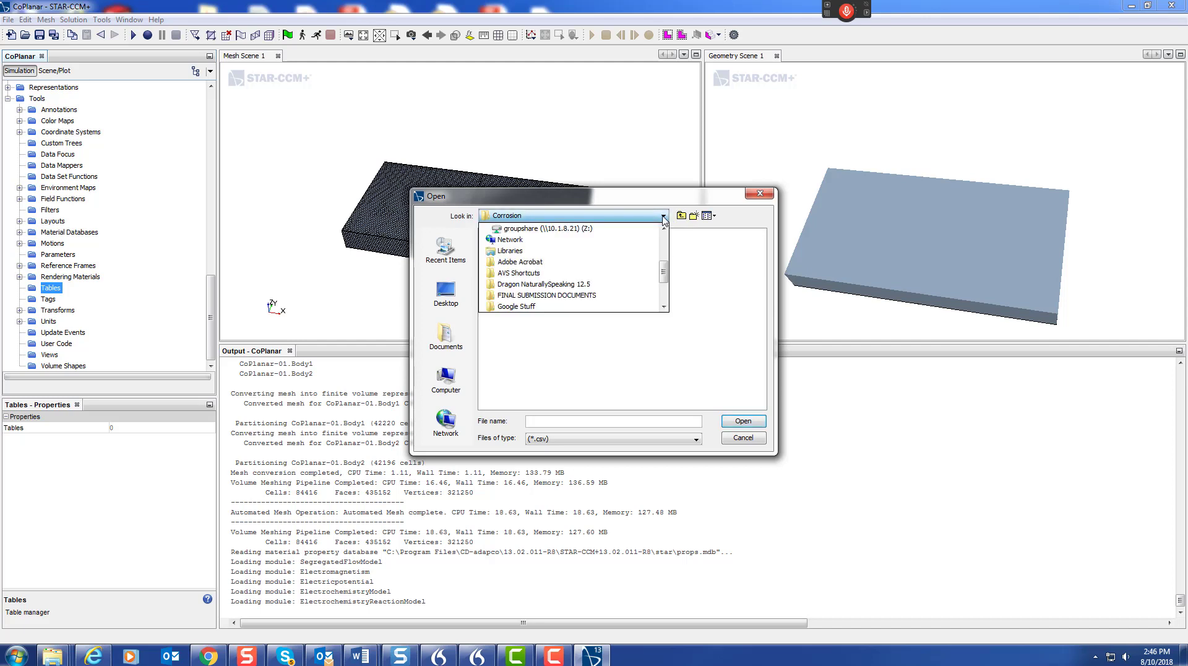
{"action": "scroll", "coordinate": [663, 272], "scroll_direction": "up", "scroll_amount": 2}
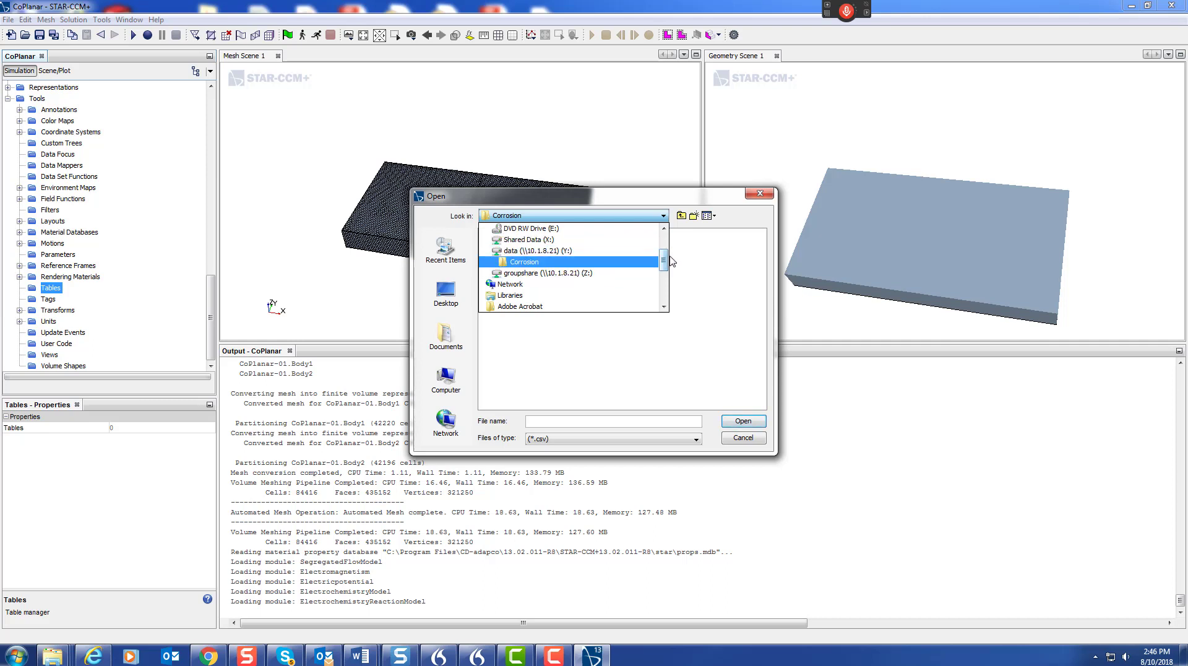
{"action": "scroll", "coordinate": [664, 263], "scroll_direction": "down", "scroll_amount": 3}
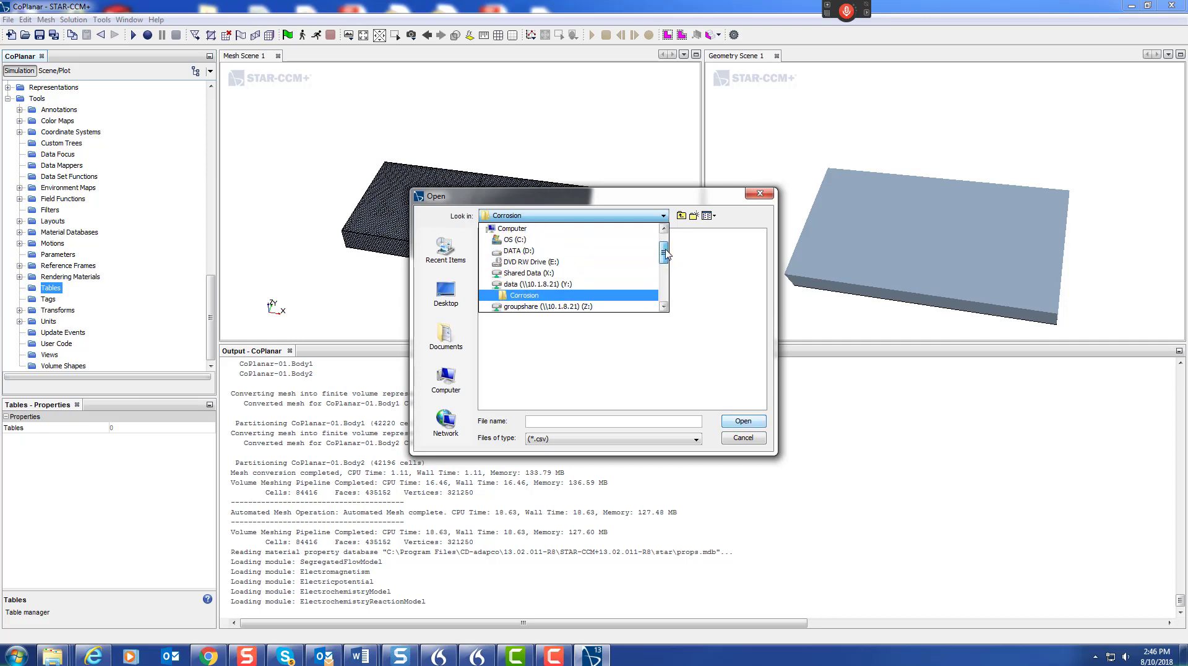
{"action": "left_click", "coordinate": [456, 380]}
{"action": "left_click", "coordinate": [457, 379]}
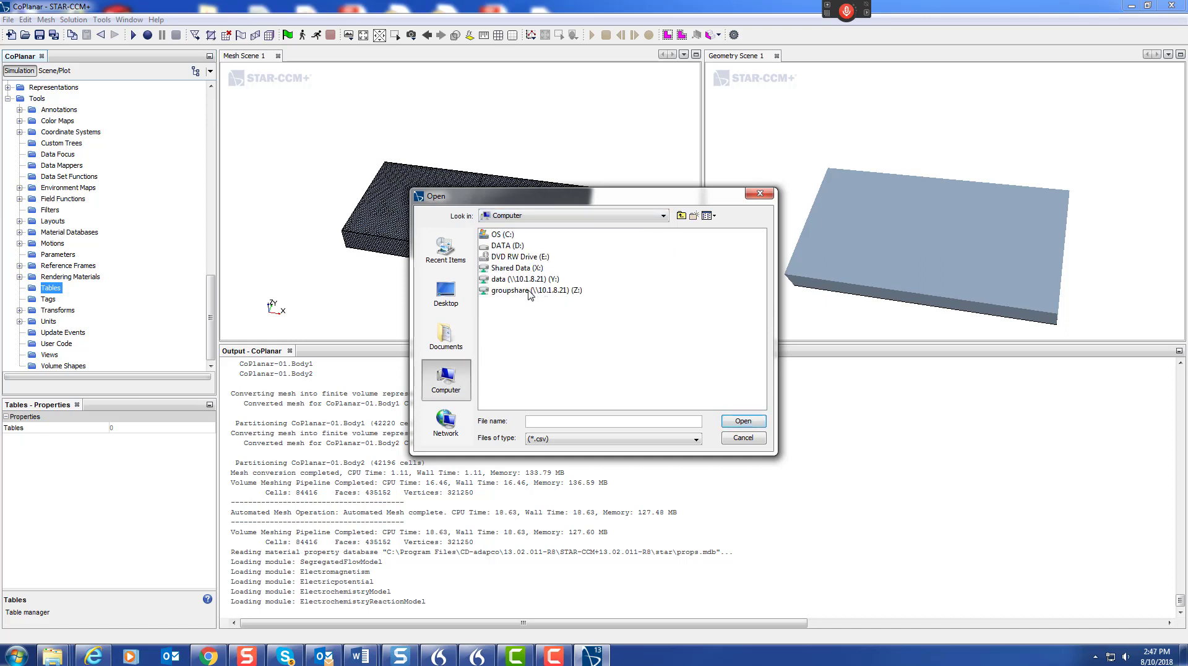
{"action": "double_click", "coordinate": [529, 291]}
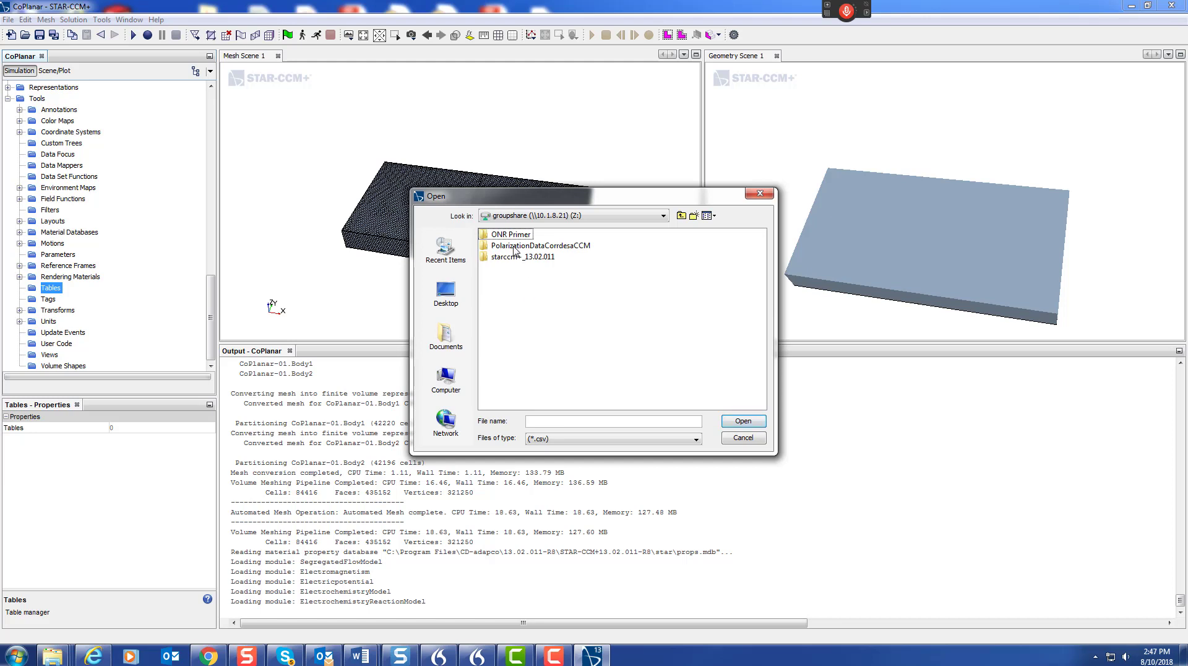
{"action": "double_click", "coordinate": [571, 251]}
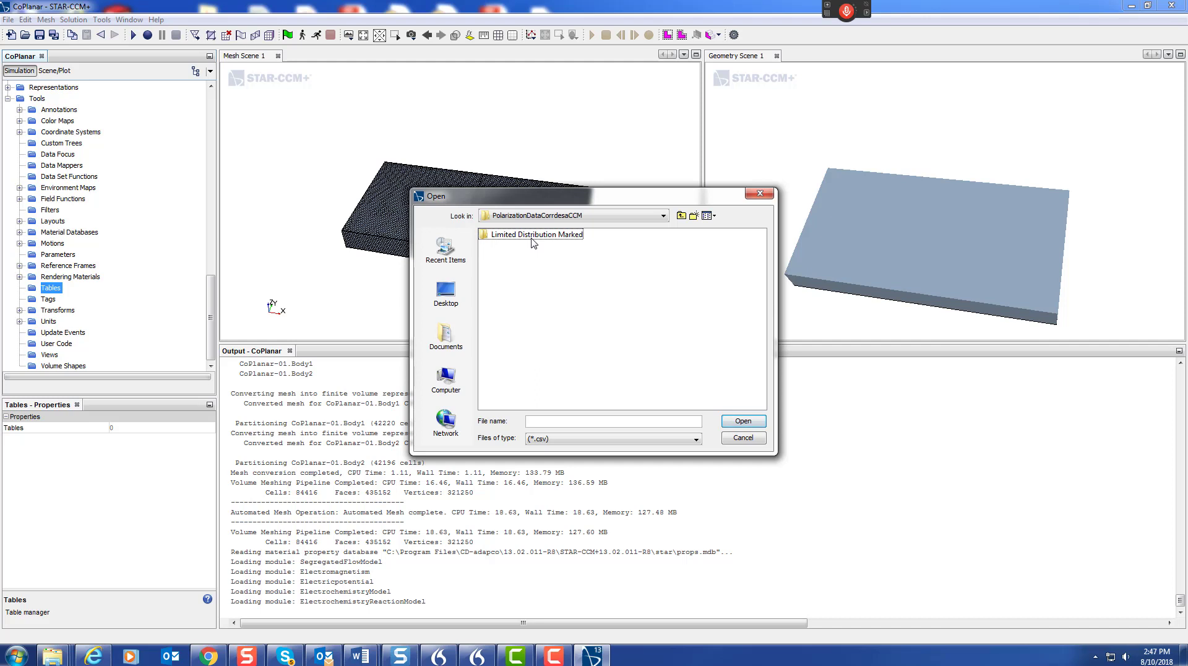
Import the cadmium chromate conversion and 4130 steel .dat files as tables
{"action": "left_click", "coordinate": [697, 438]}
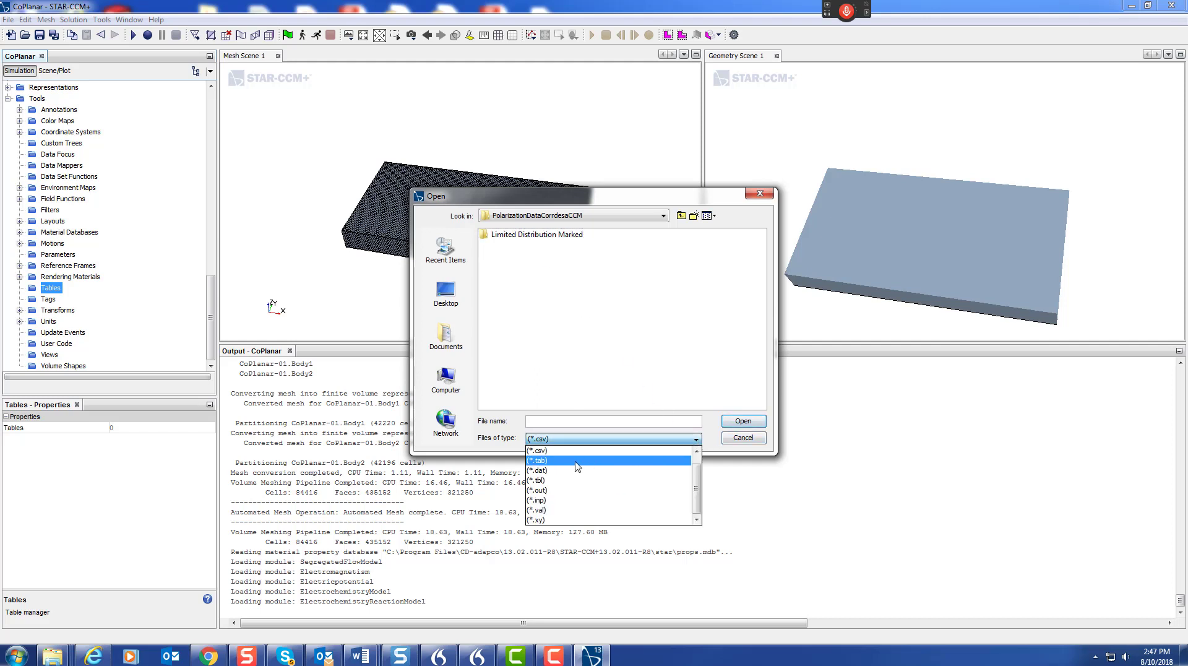
{"action": "left_click", "coordinate": [565, 472]}
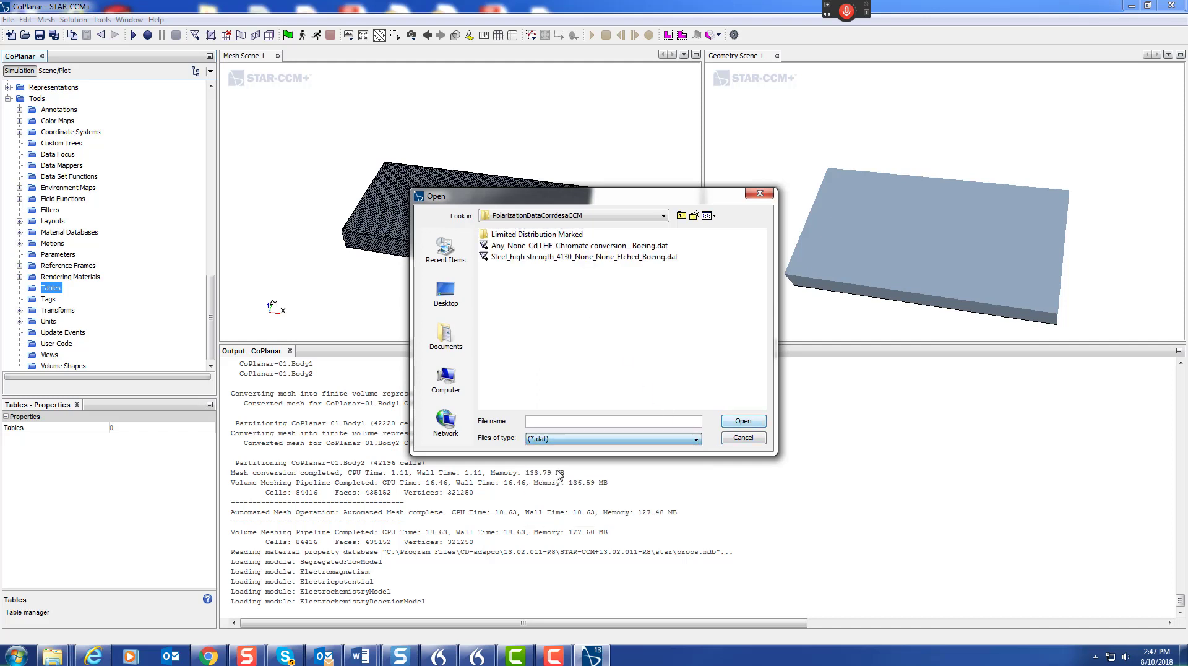
{"action": "left_click", "coordinate": [540, 247]}
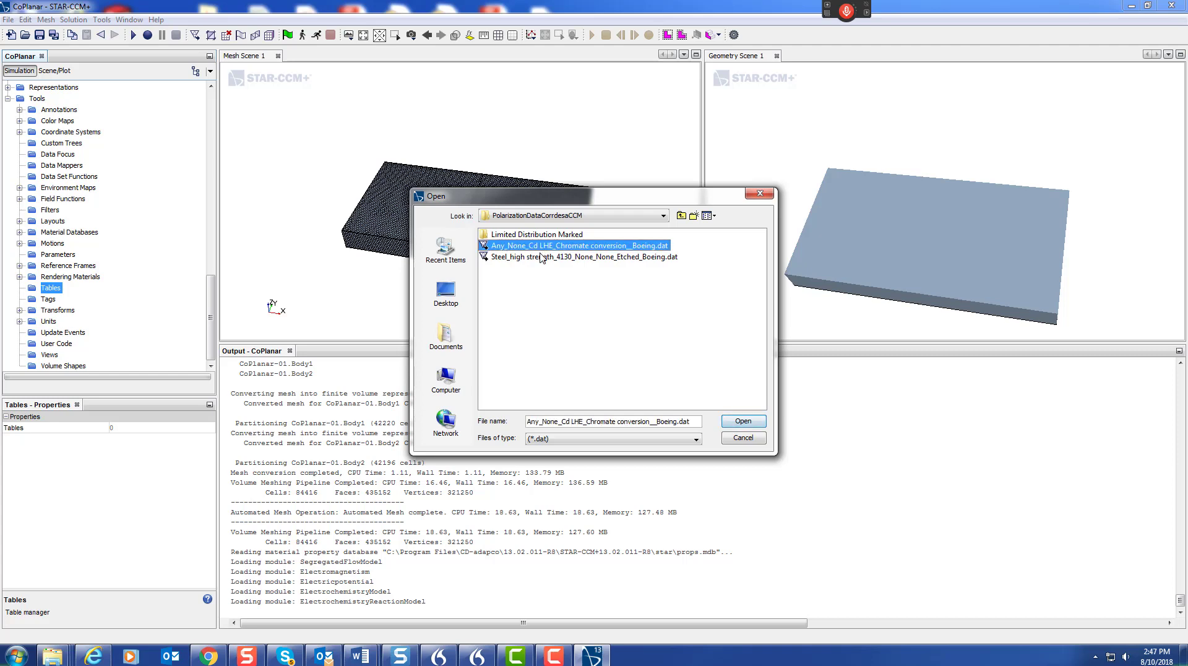
{"action": "left_click", "coordinate": [543, 256], "text": "shift"}
{"action": "left_click", "coordinate": [742, 420]}
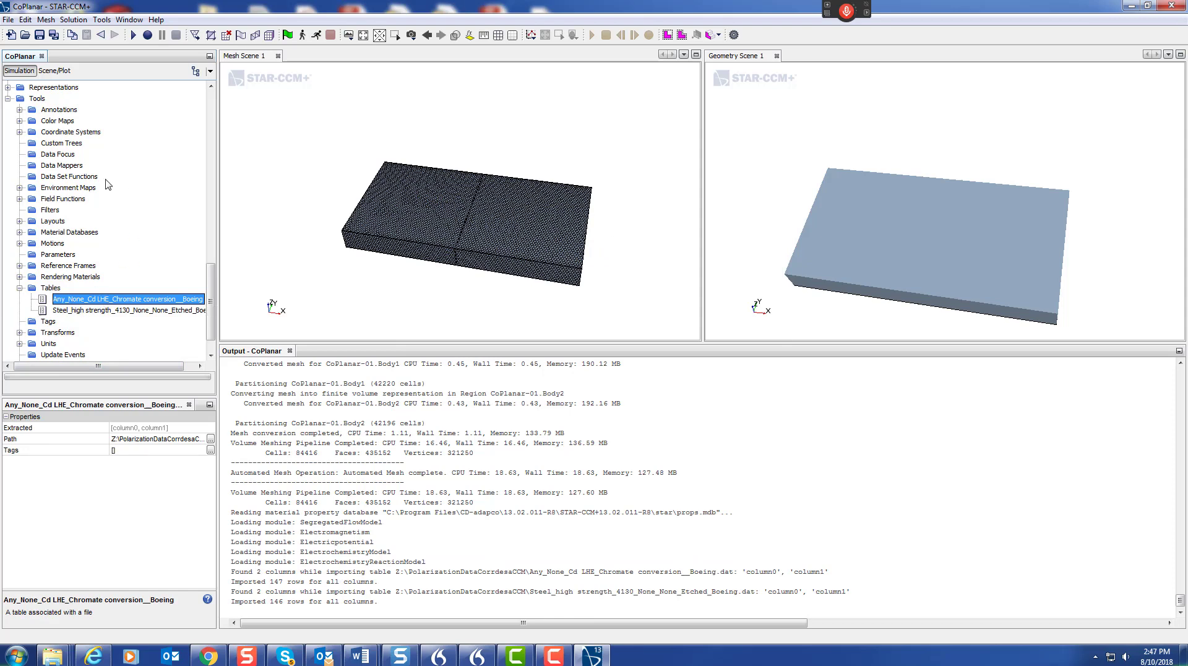
Open the Anodic Current Voltage Characteristic editor and show its method choices (Butler-Volmer)
{"action": "scroll", "coordinate": [105, 260], "scroll_direction": "up", "scroll_amount": 10}
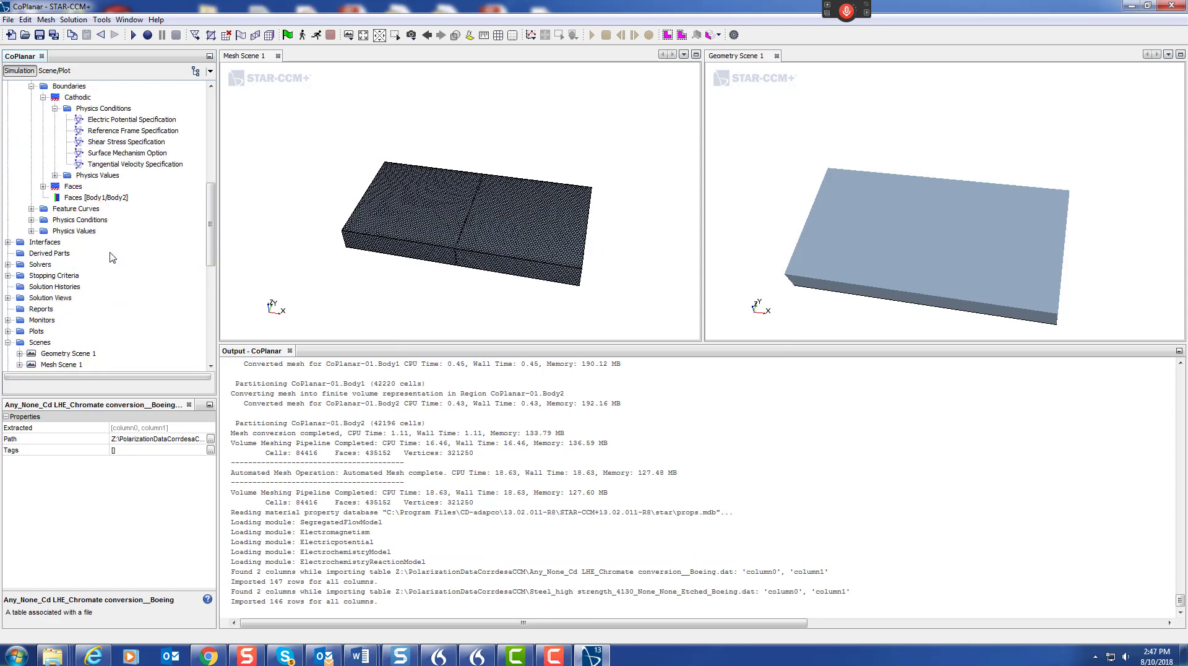
{"action": "scroll", "coordinate": [94, 162], "scroll_direction": "up", "scroll_amount": 4}
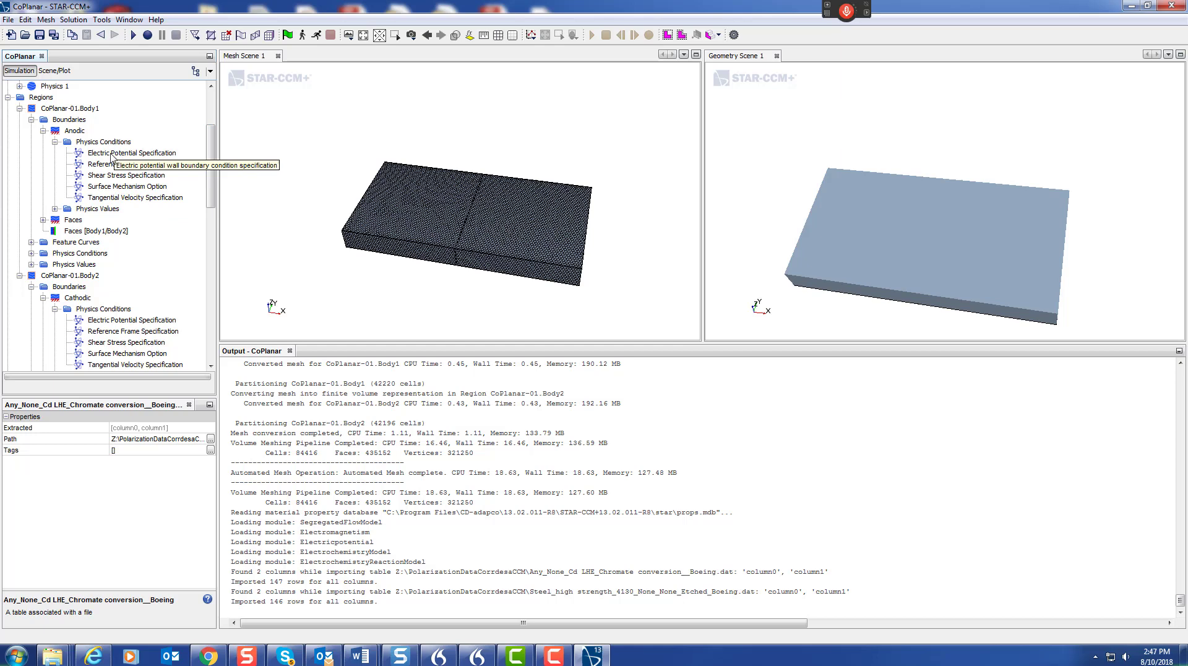
{"action": "left_click", "coordinate": [56, 209]}
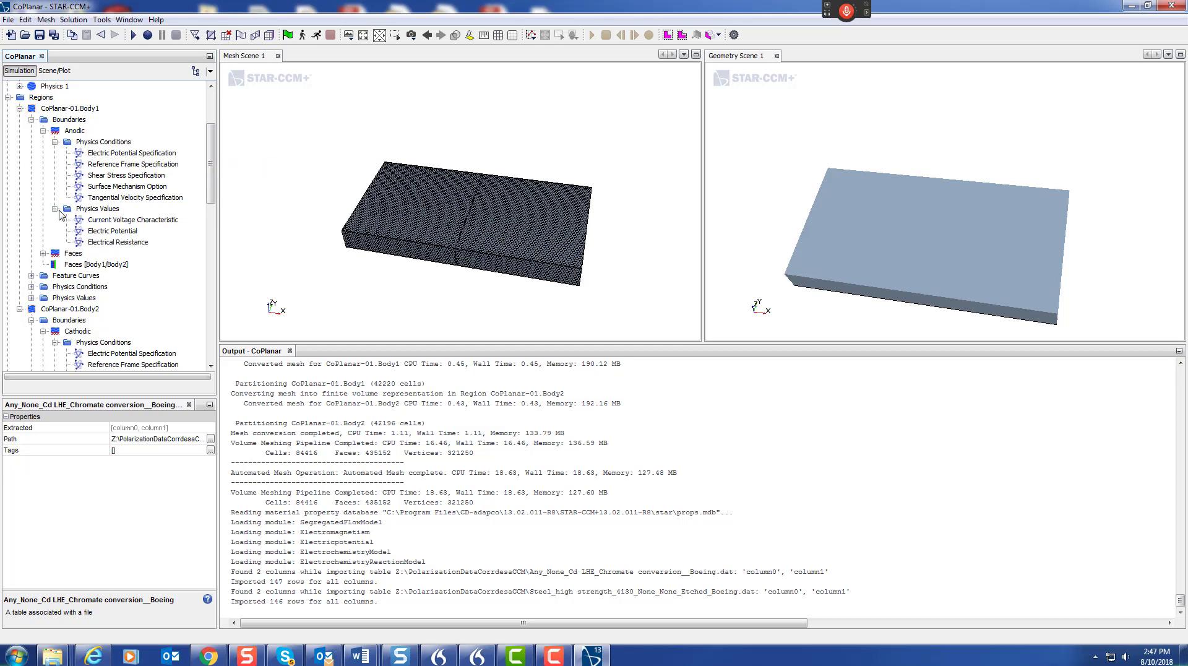
{"action": "double_click", "coordinate": [131, 221]}
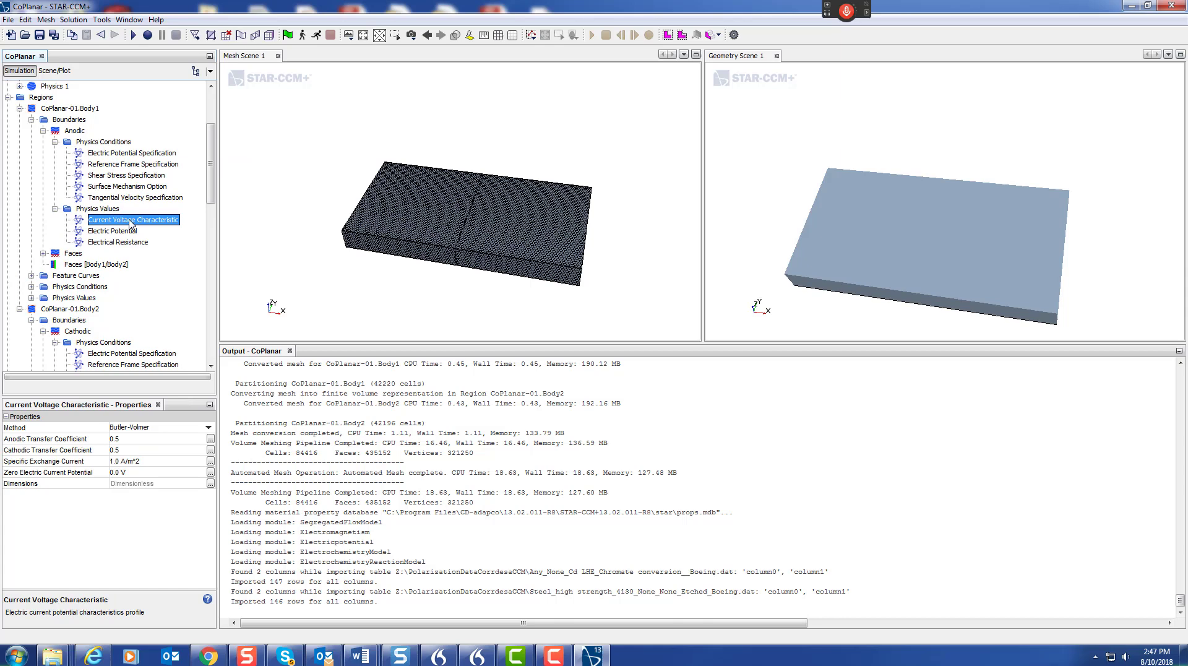
{"action": "left_click", "coordinate": [537, 118]}
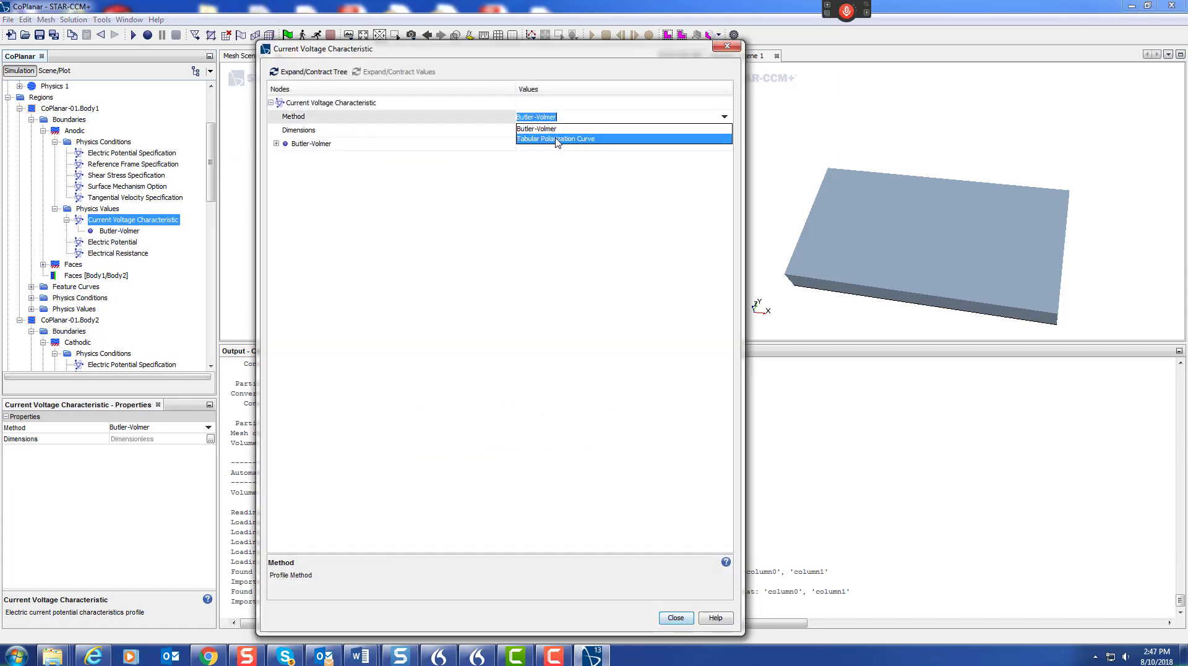
Make Anodic a Tabular Polarization Curve from the cadmium chromate table, column0 potential, column1 current
{"action": "left_click", "coordinate": [557, 139]}
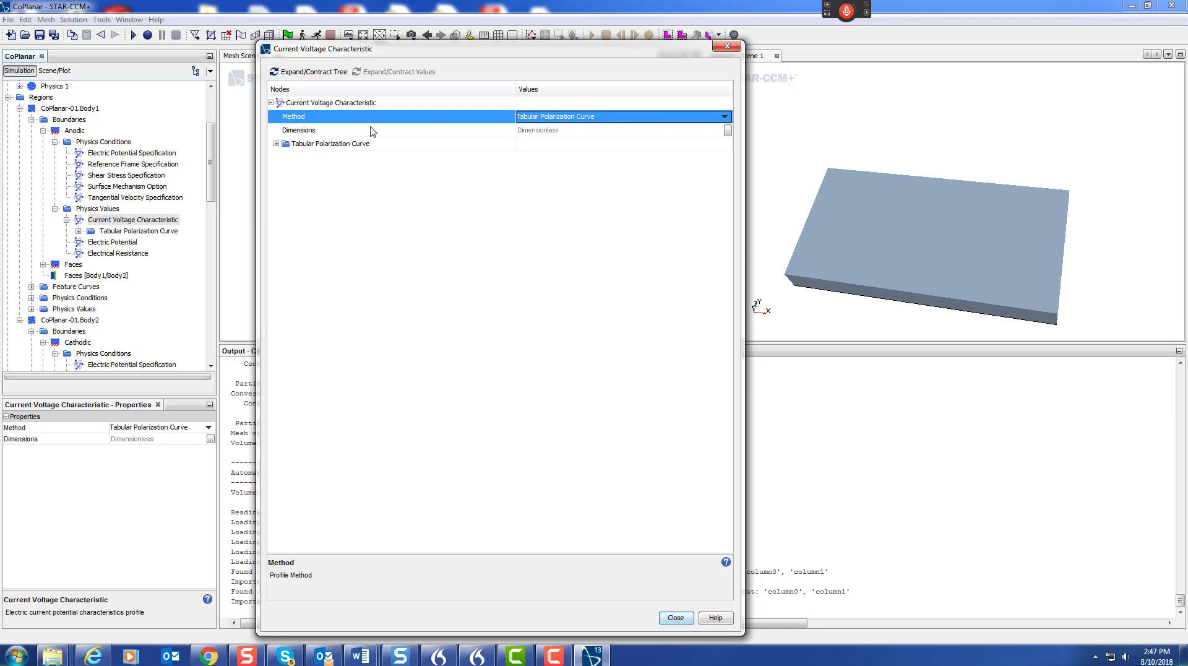
{"action": "left_click", "coordinate": [276, 143]}
{"action": "left_click", "coordinate": [535, 159]}
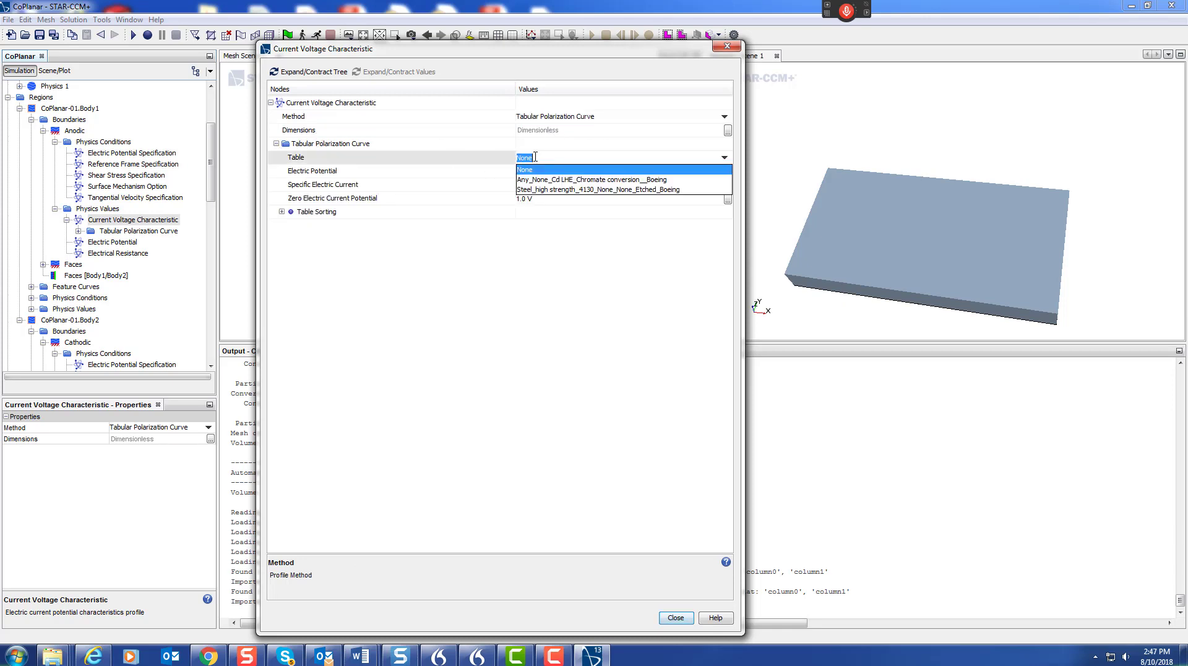
{"action": "left_click", "coordinate": [566, 181]}
{"action": "left_click", "coordinate": [545, 171]}
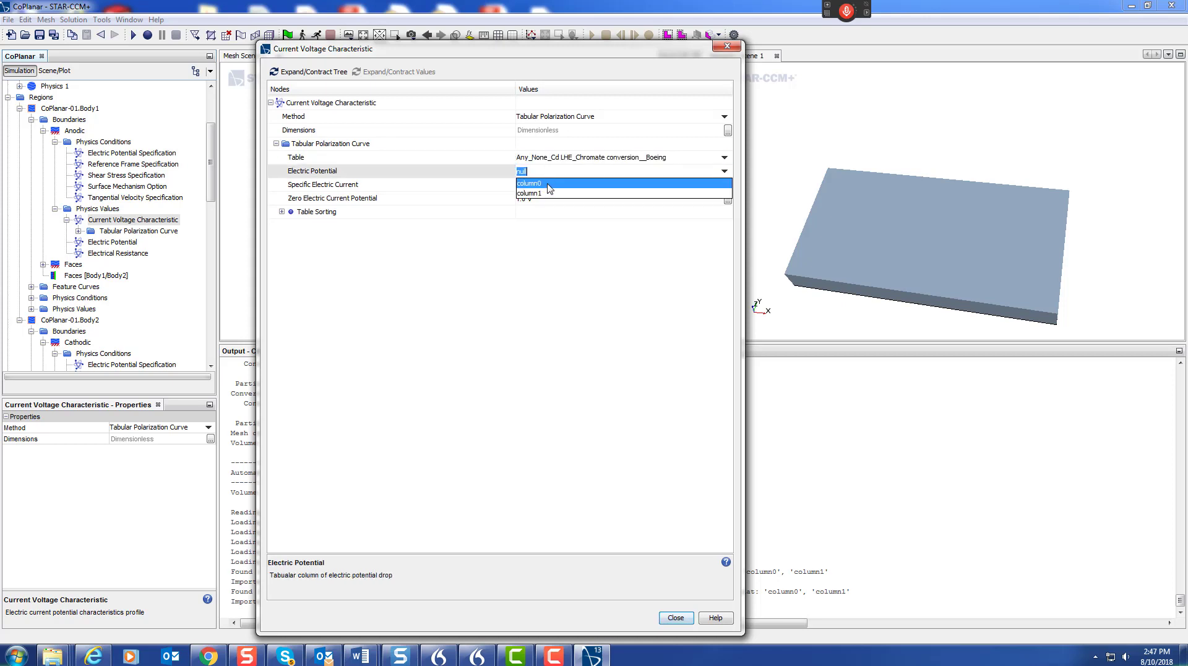
{"action": "left_click", "coordinate": [548, 184]}
{"action": "left_click", "coordinate": [546, 185]}
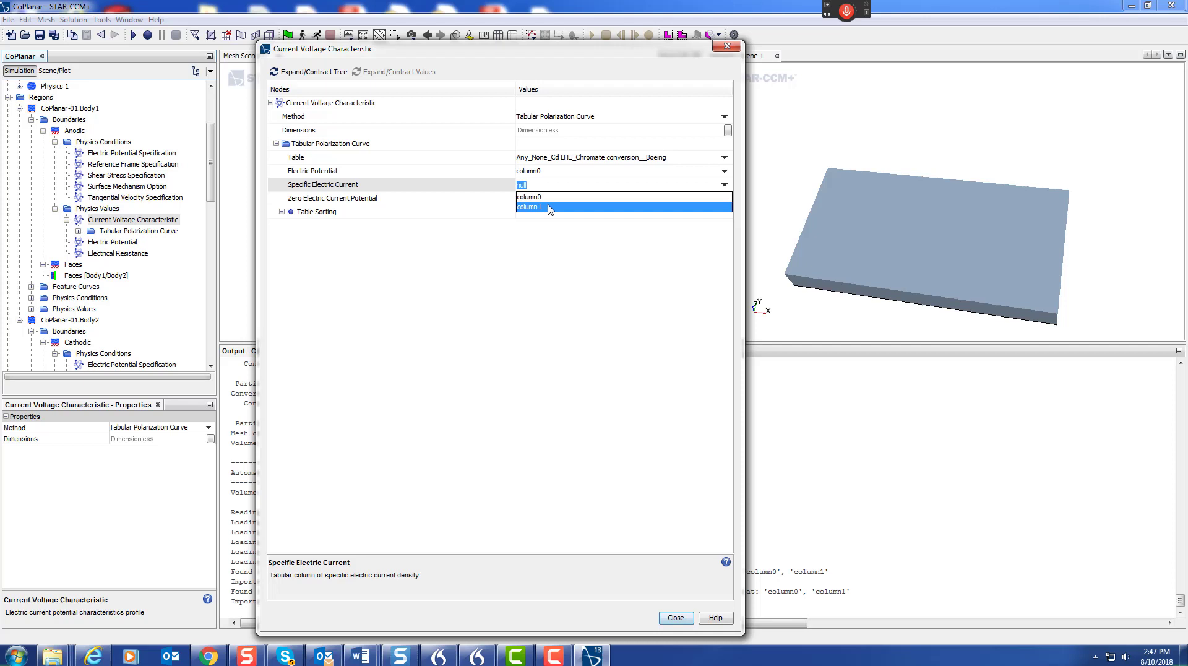
{"action": "left_click", "coordinate": [549, 207]}
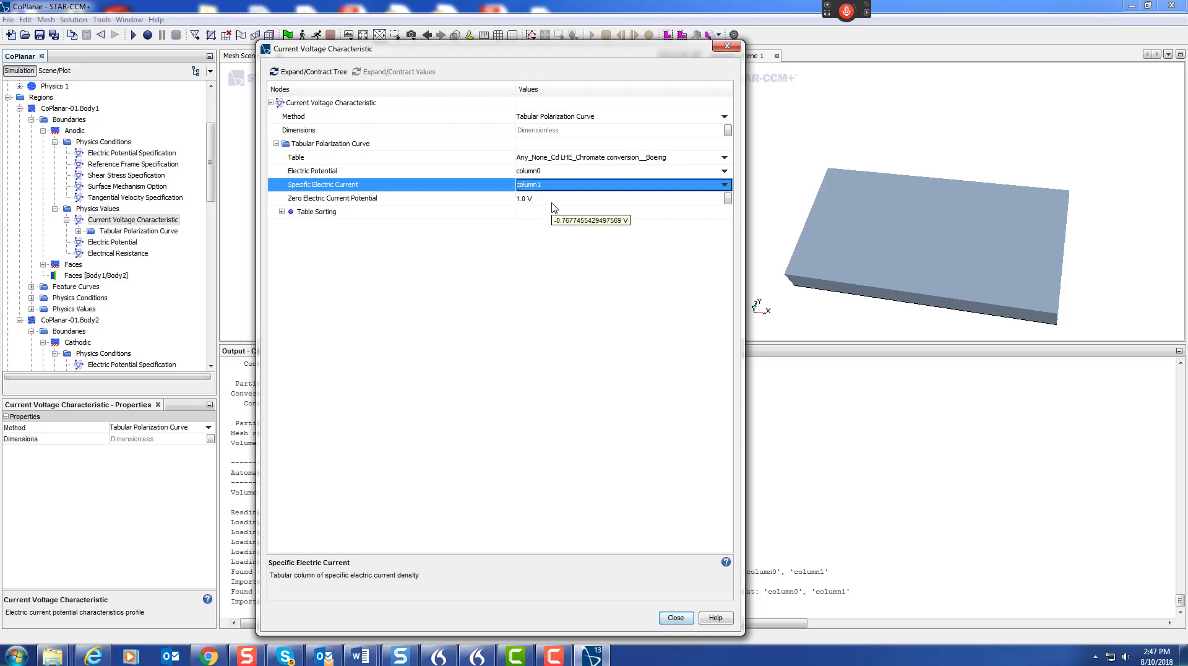
{"action": "left_click", "coordinate": [613, 212]}
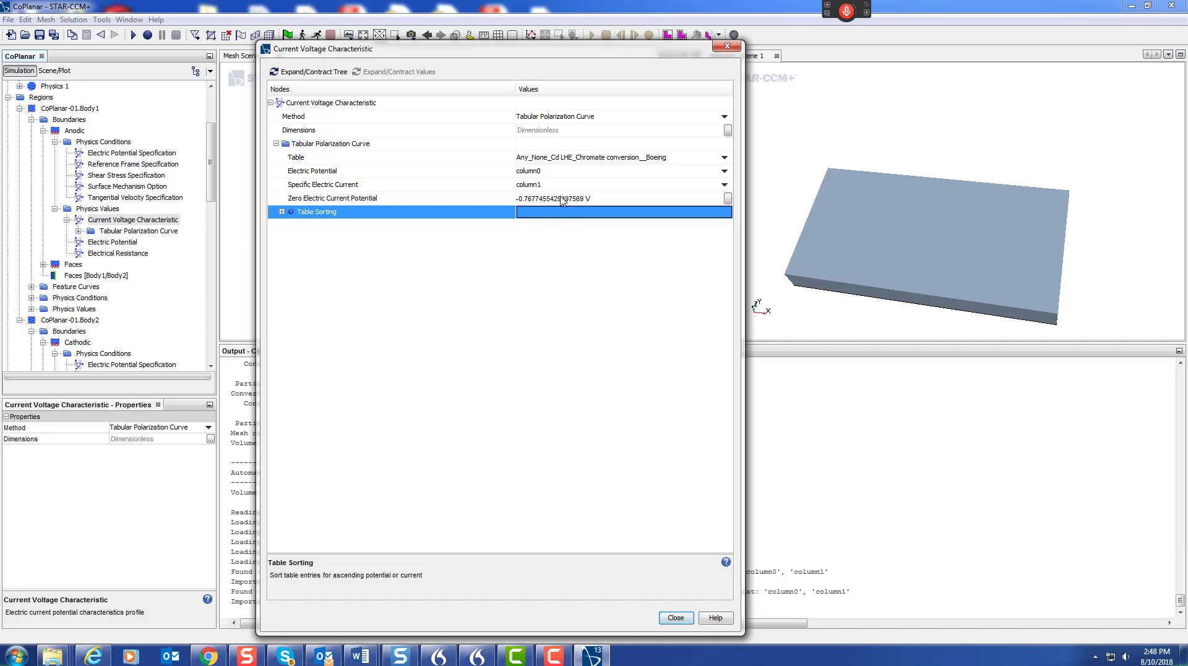
{"action": "left_click", "coordinate": [676, 618]}
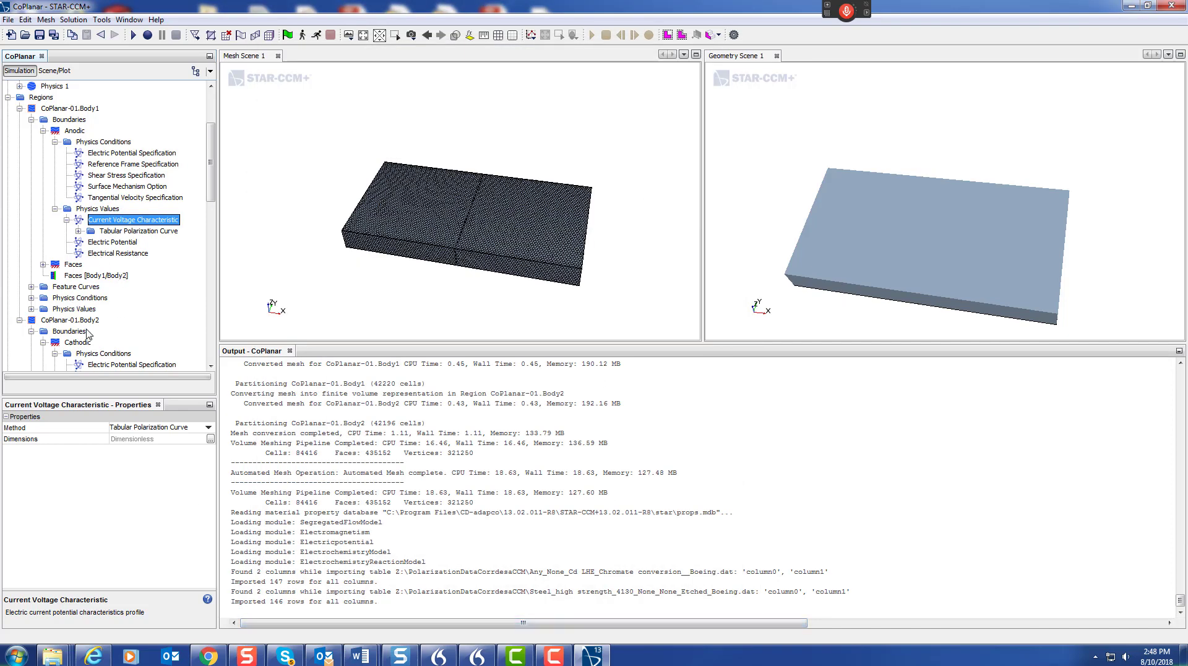
Switch Body2 Cathodic current-voltage characteristic to Tabular Polarization Curve
{"action": "scroll", "coordinate": [88, 334], "scroll_direction": "down", "scroll_amount": 2}
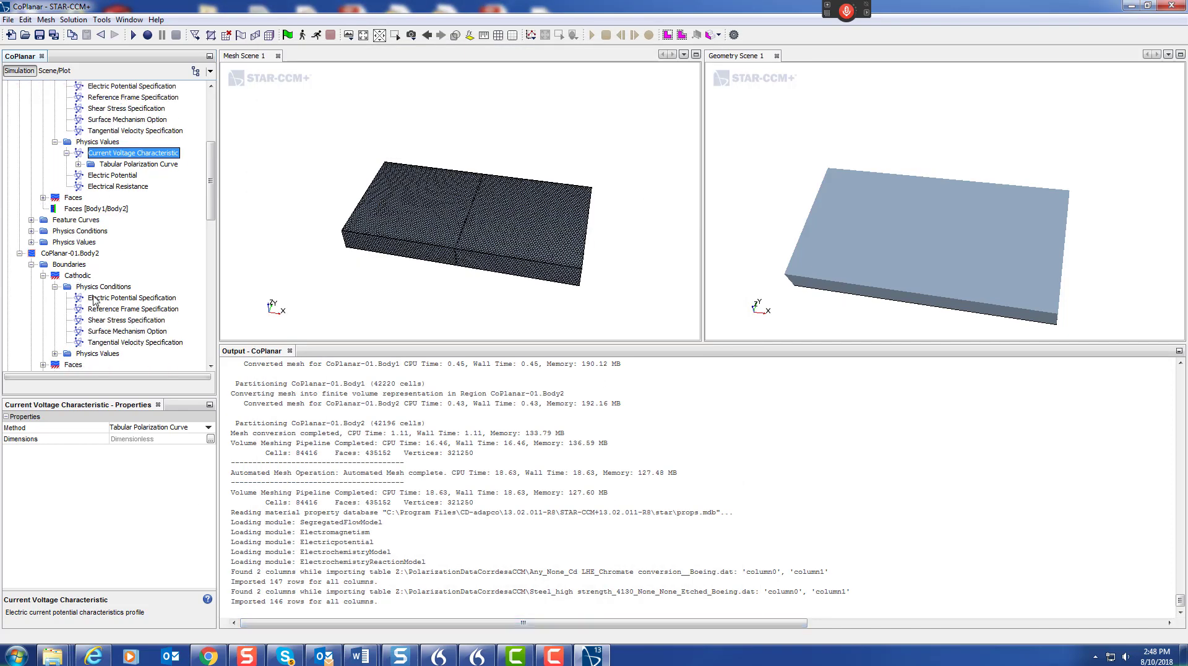
{"action": "left_click", "coordinate": [55, 353]}
{"action": "scroll", "coordinate": [118, 328], "scroll_direction": "down", "scroll_amount": 2}
{"action": "left_click", "coordinate": [112, 288]}
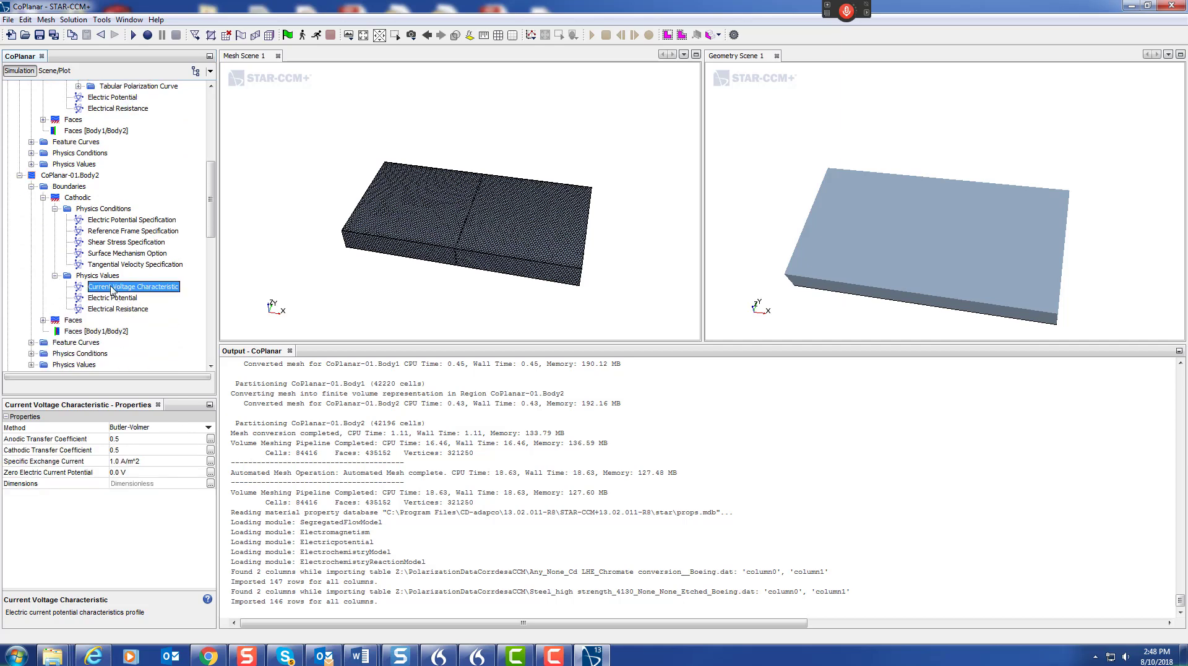
{"action": "double_click", "coordinate": [112, 287]}
{"action": "left_click", "coordinate": [559, 116]}
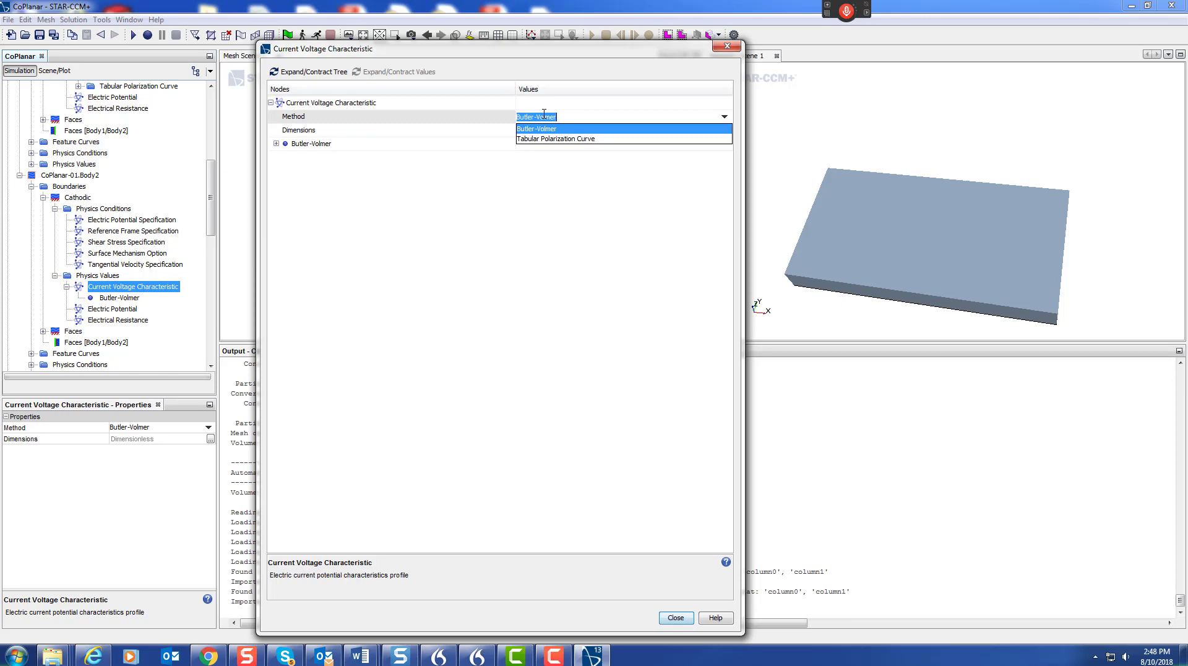
{"action": "left_click", "coordinate": [538, 138]}
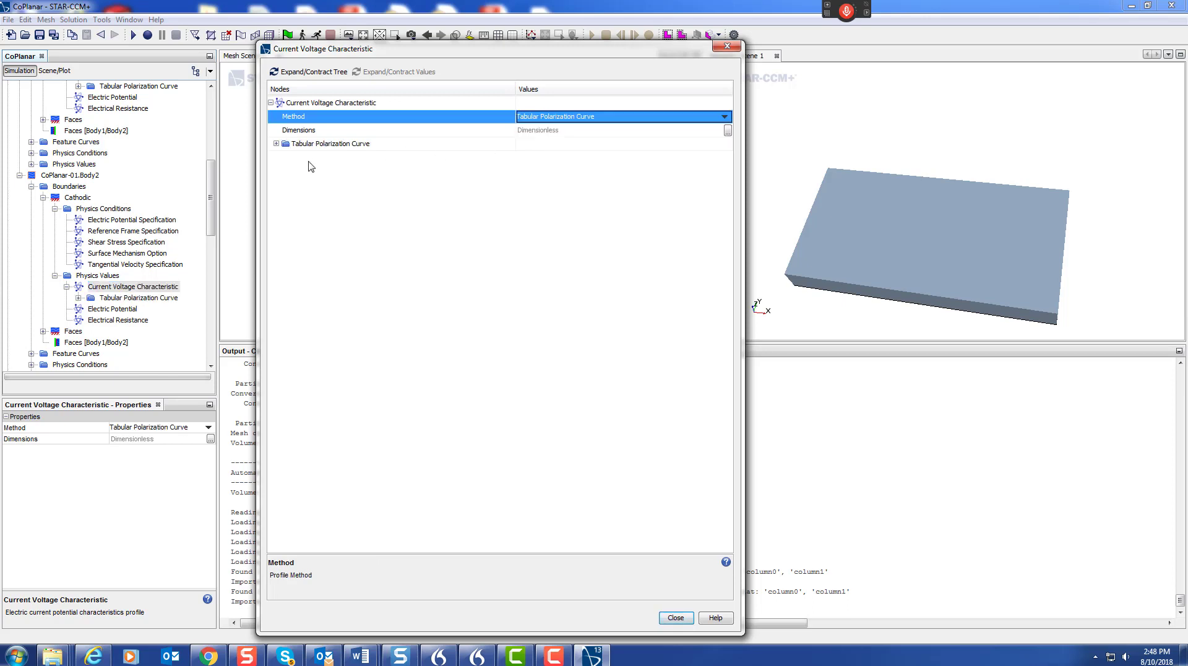
{"action": "left_click", "coordinate": [277, 144]}
Use the 4130 steel table with column0 as potential and column1 as current density
{"action": "left_click", "coordinate": [542, 160]}
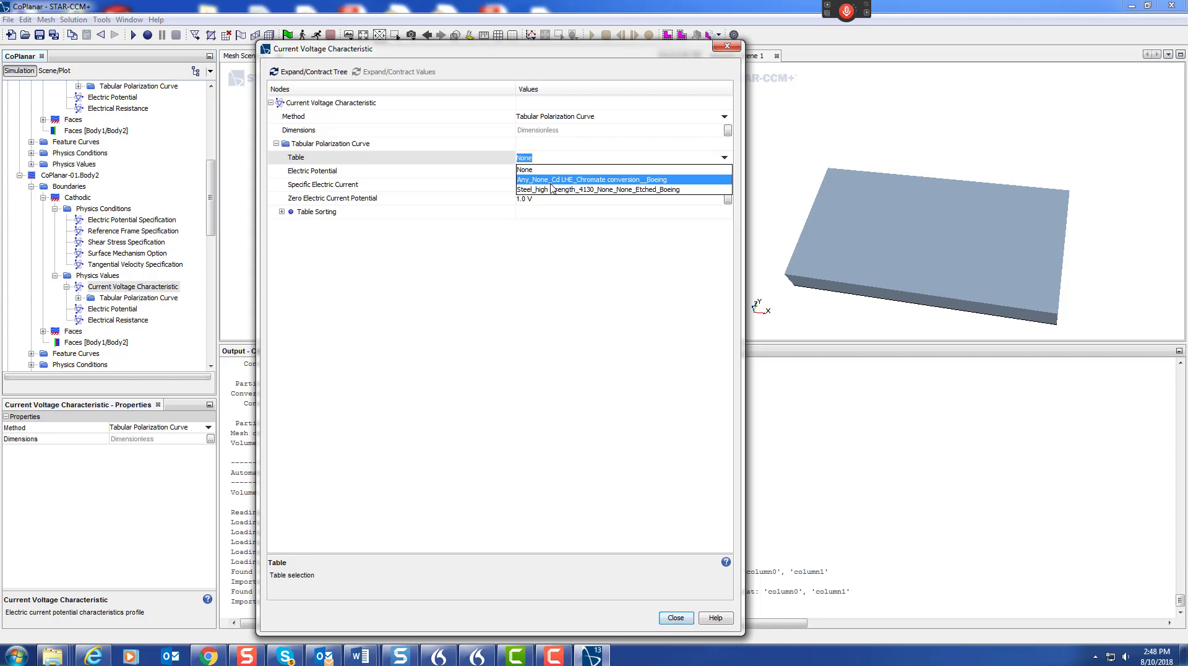
{"action": "left_click", "coordinate": [551, 189]}
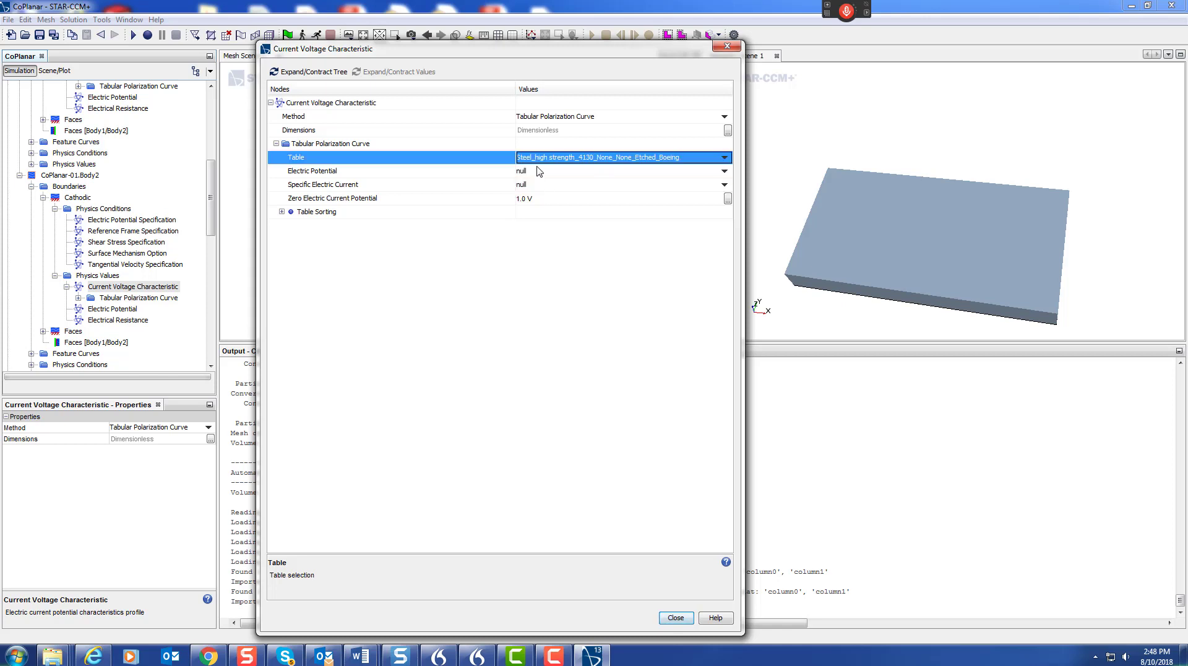
{"action": "left_click", "coordinate": [539, 172]}
{"action": "left_click", "coordinate": [539, 183]}
{"action": "left_click", "coordinate": [544, 184]}
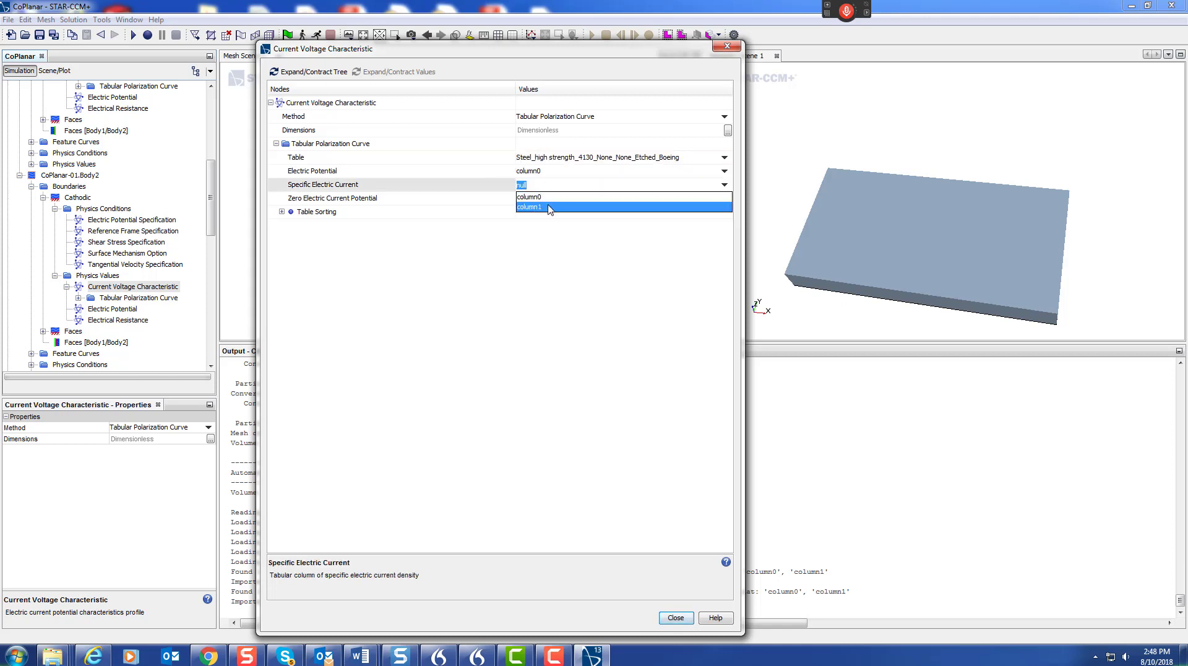
{"action": "left_click", "coordinate": [561, 204]}
{"action": "left_click", "coordinate": [632, 200]}
{"action": "left_click", "coordinate": [633, 213]}
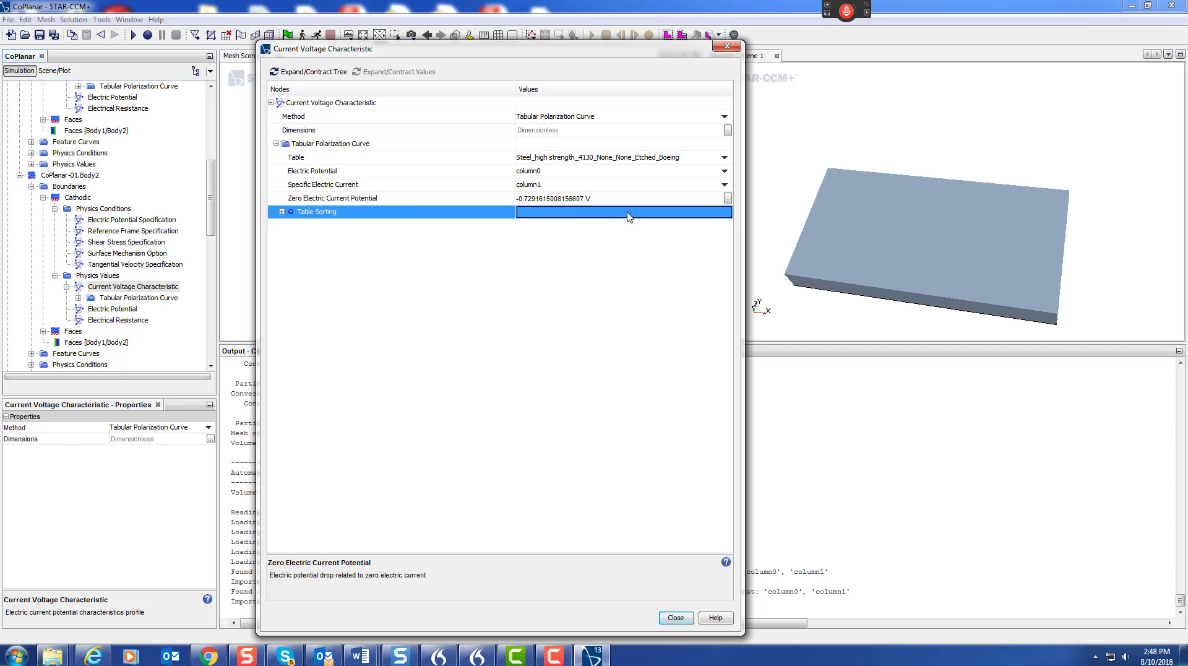
{"action": "left_click", "coordinate": [680, 618]}
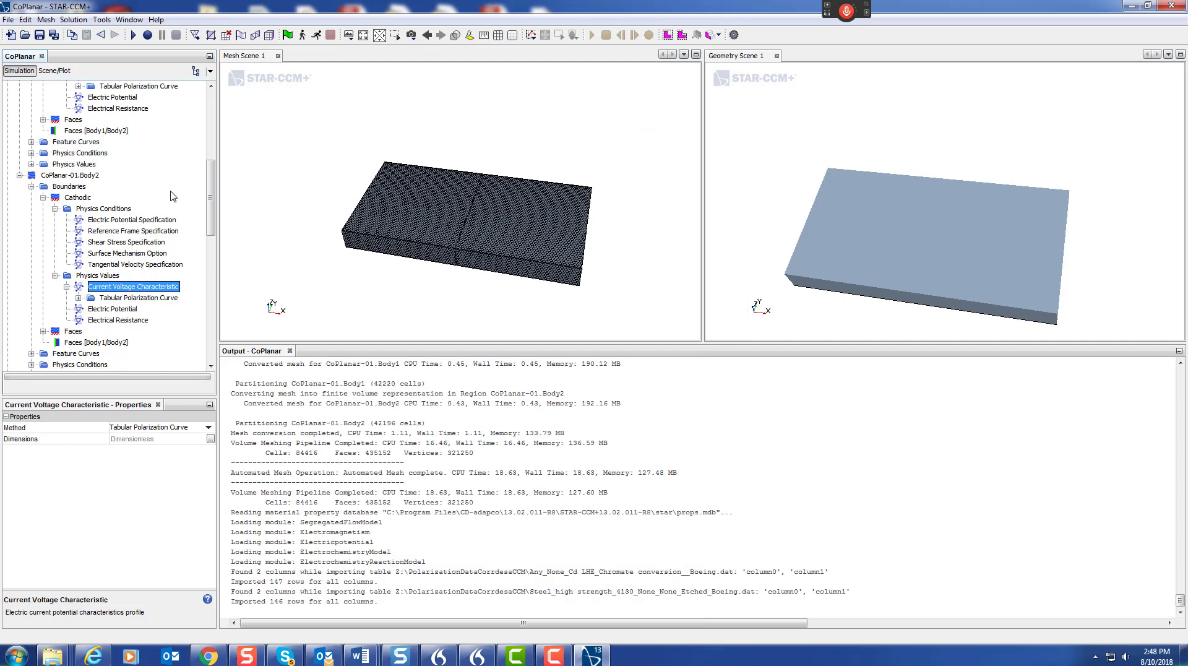
Change Physics 1's initial electric potential from 0.0 V to a constant 0.7 V
{"action": "scroll", "coordinate": [138, 184], "scroll_direction": "up", "scroll_amount": 8}
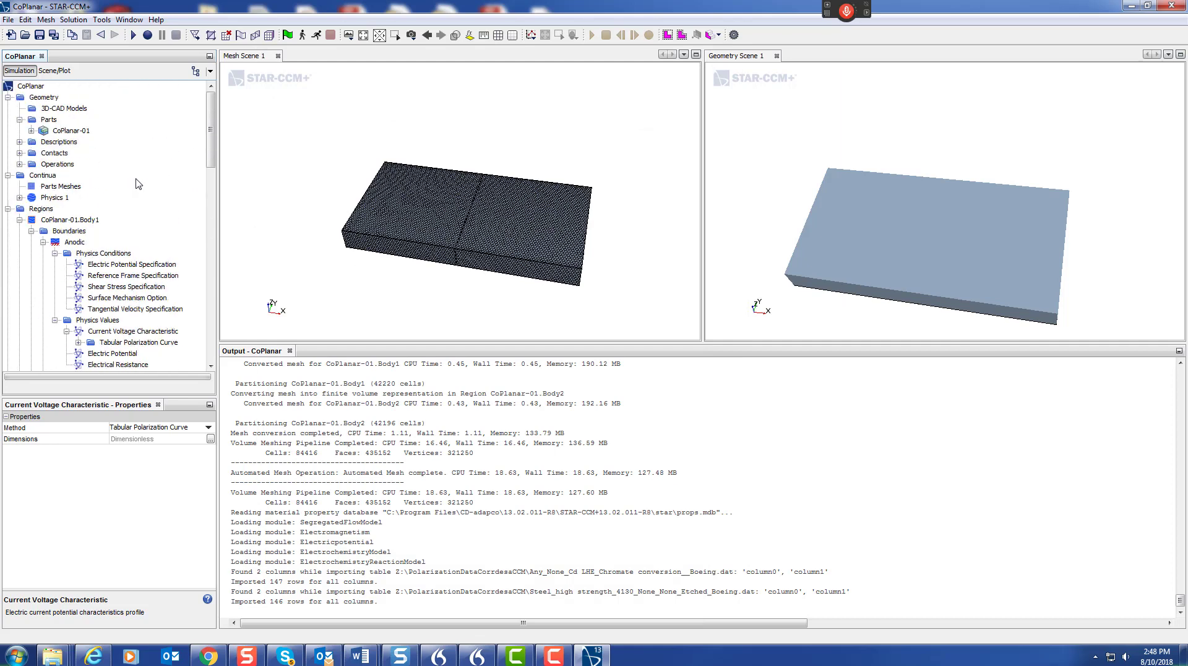
{"action": "left_click", "coordinate": [20, 198]}
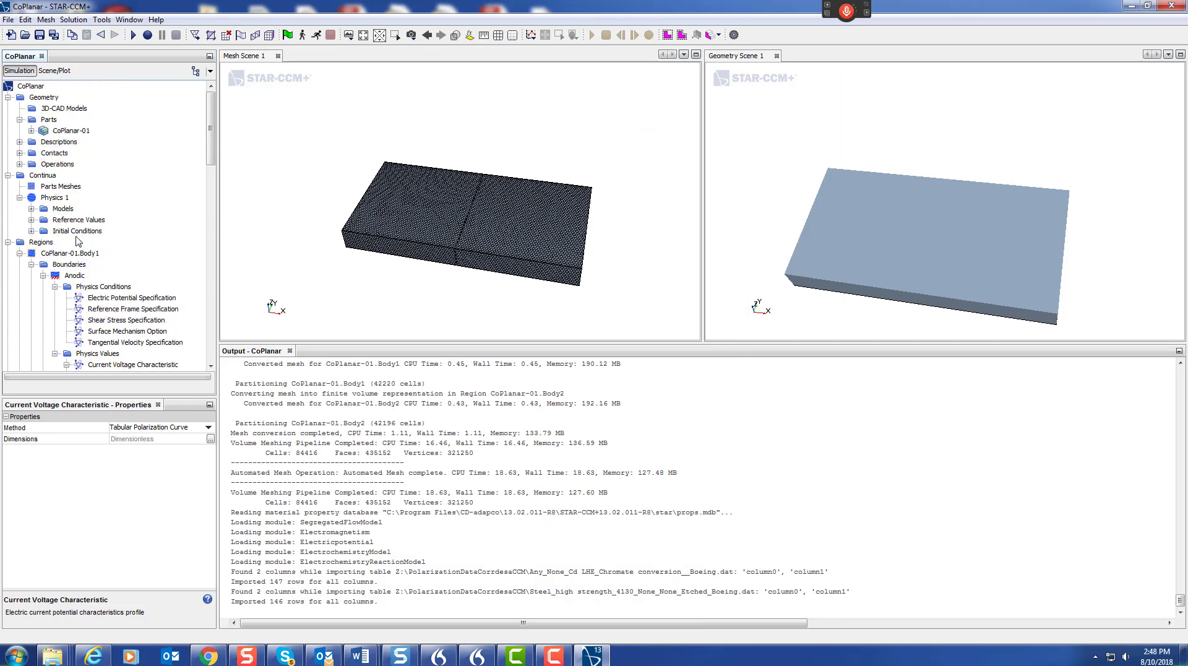
{"action": "left_click", "coordinate": [32, 231]}
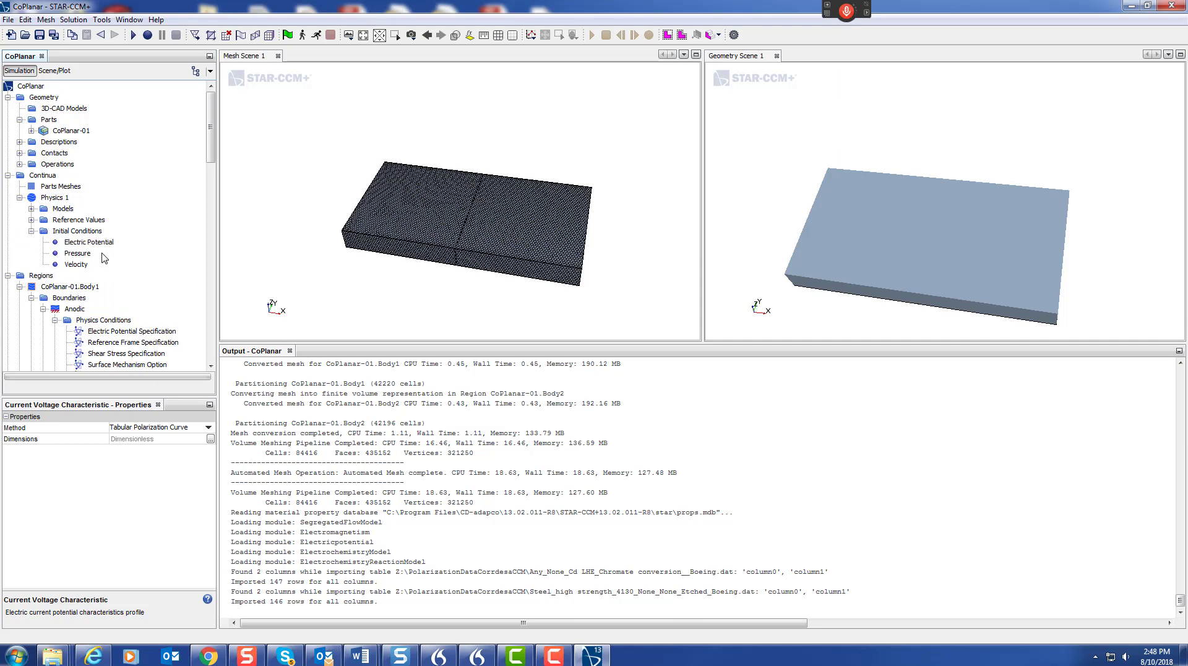
{"action": "double_click", "coordinate": [100, 244]}
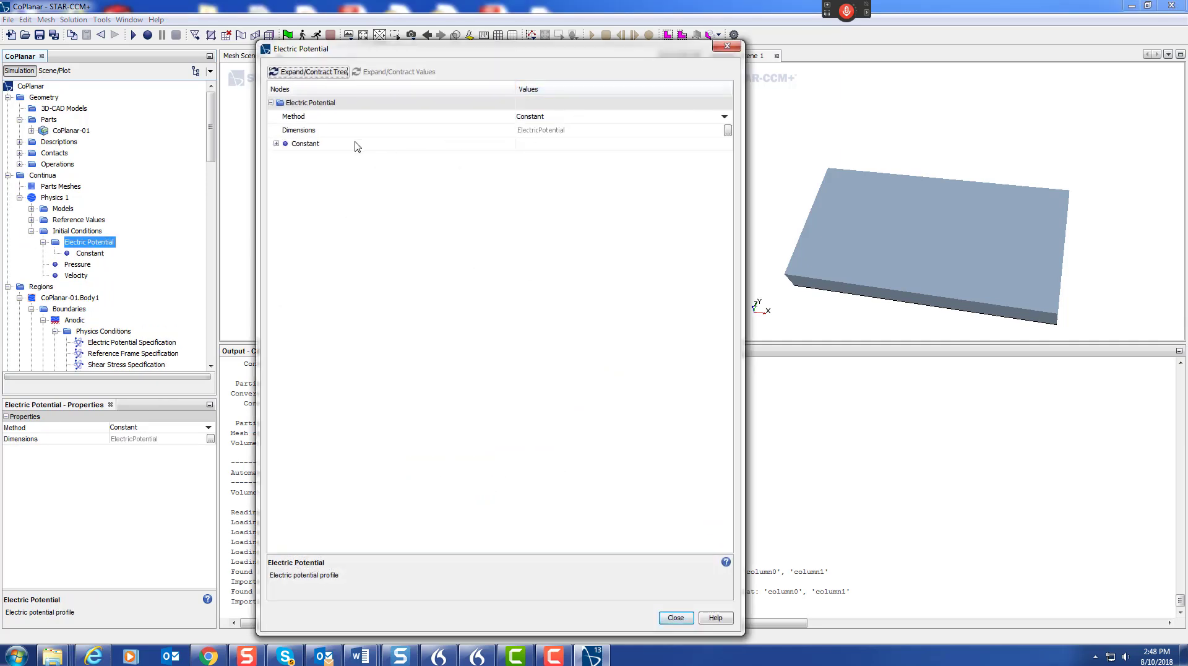
{"action": "left_click", "coordinate": [276, 143]}
{"action": "left_click", "coordinate": [553, 156]}
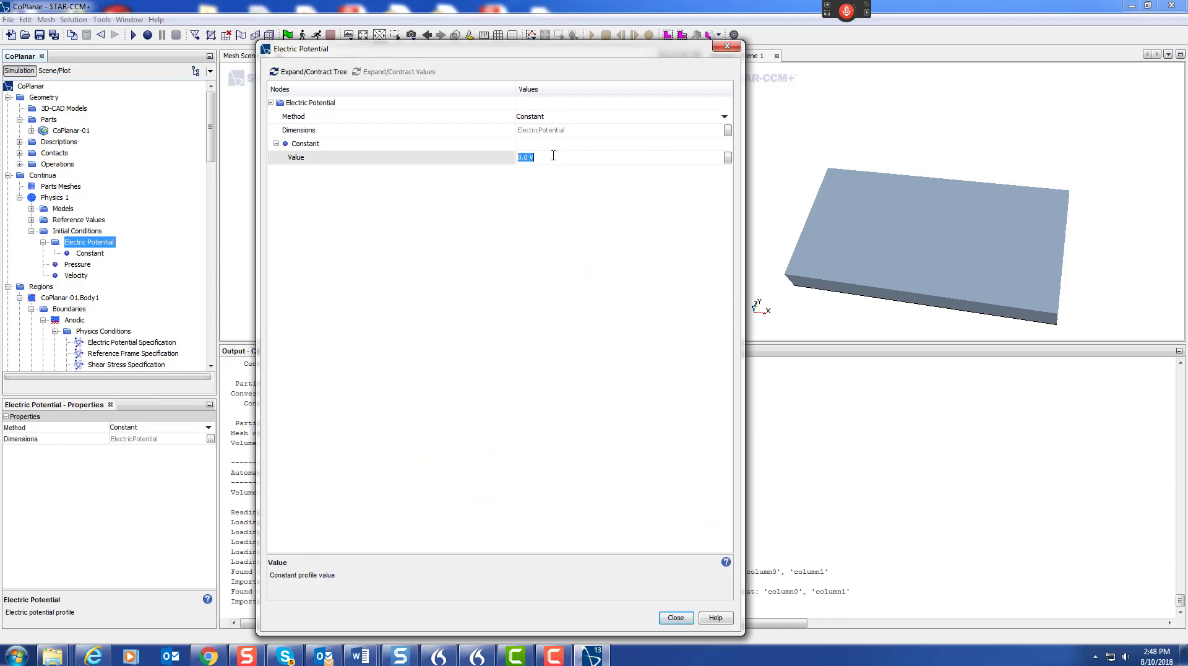
{"action": "type", "text": ".7"}
{"action": "key", "text": "Return"}
{"action": "left_click", "coordinate": [675, 618]}
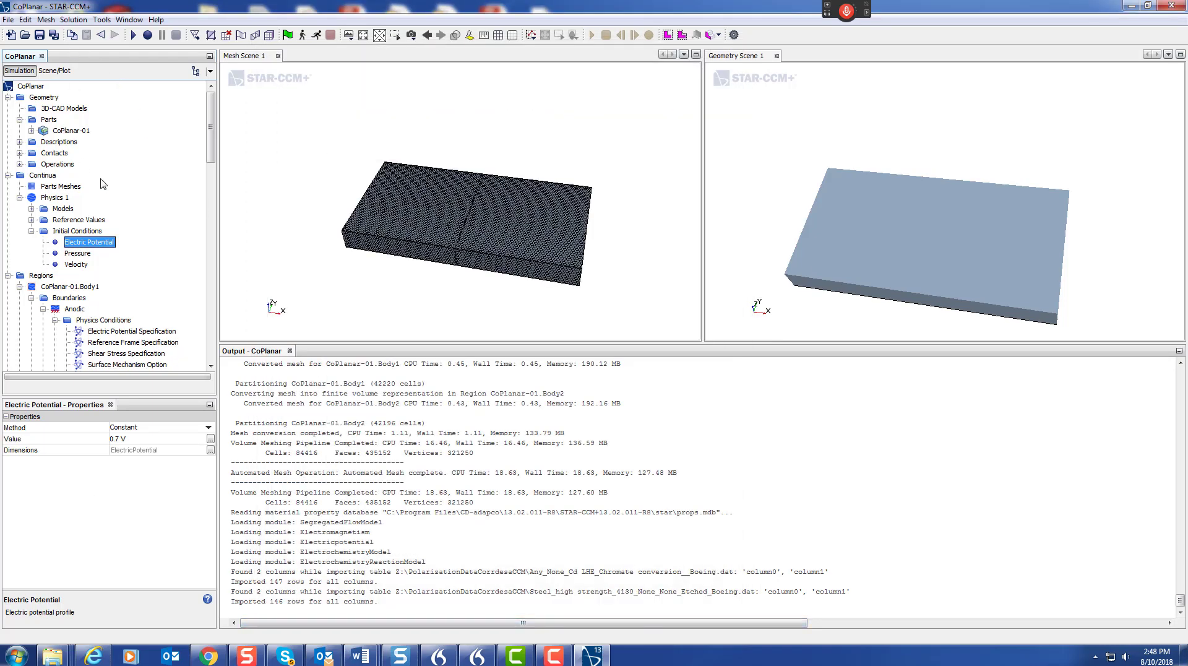
Initialize the solution, save CoPlanar.sim, and collapse the Continua and Regions branches
{"action": "left_click", "coordinate": [288, 35]}
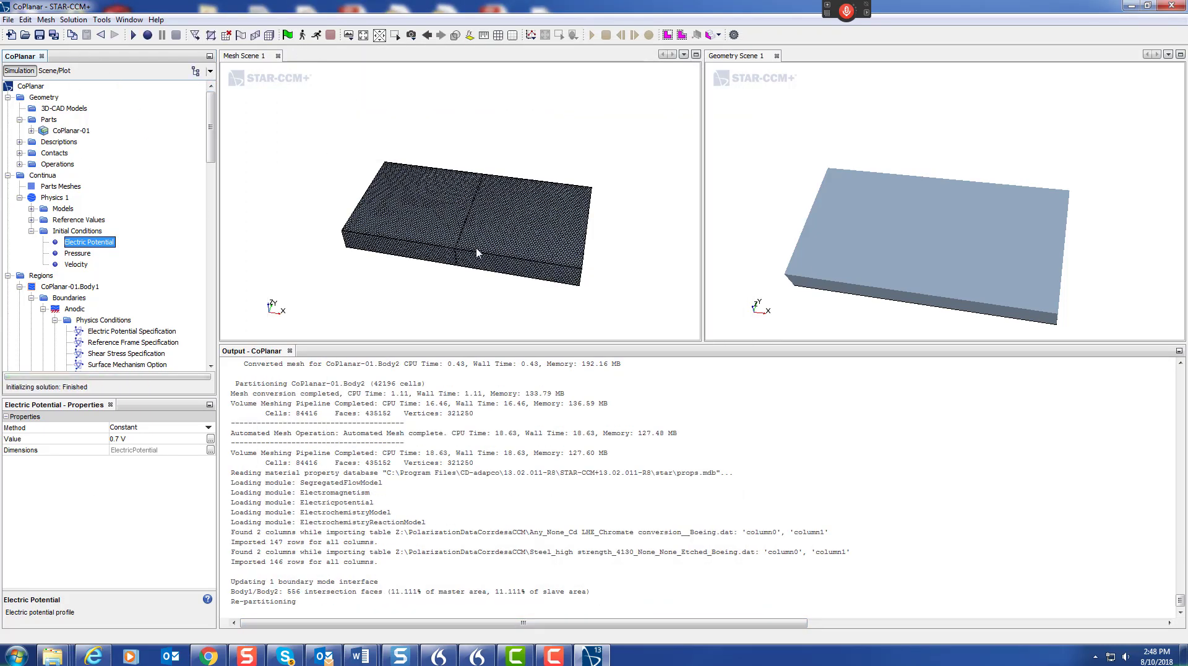
{"action": "left_click", "coordinate": [39, 34]}
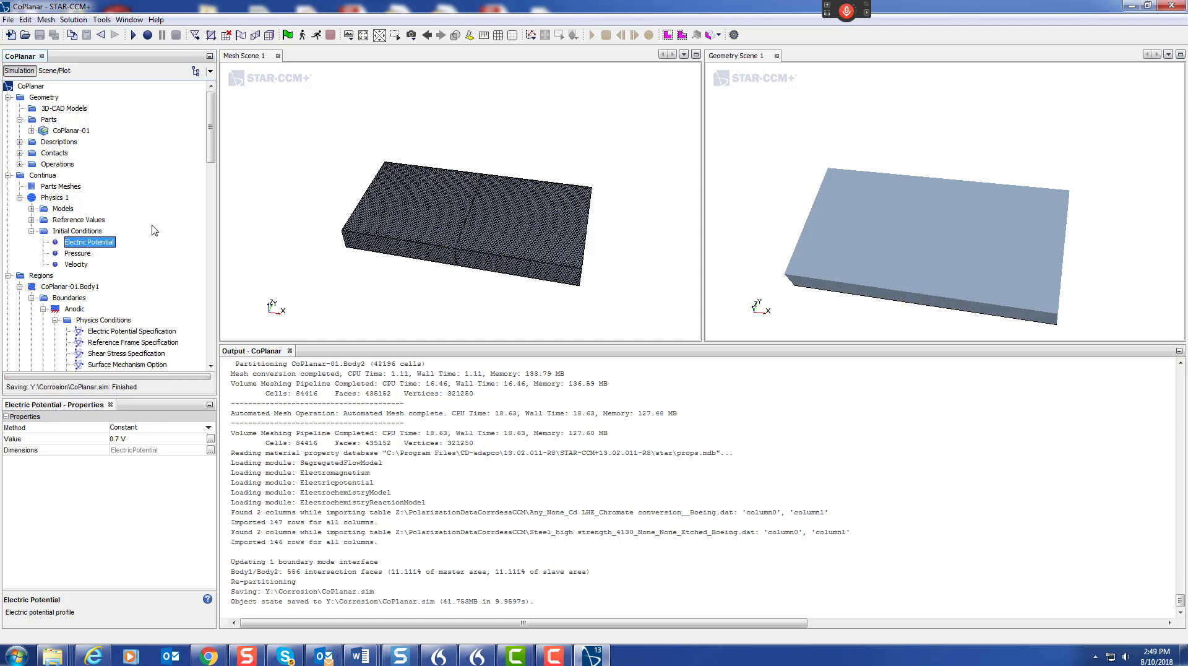
{"action": "left_click", "coordinate": [7, 176]}
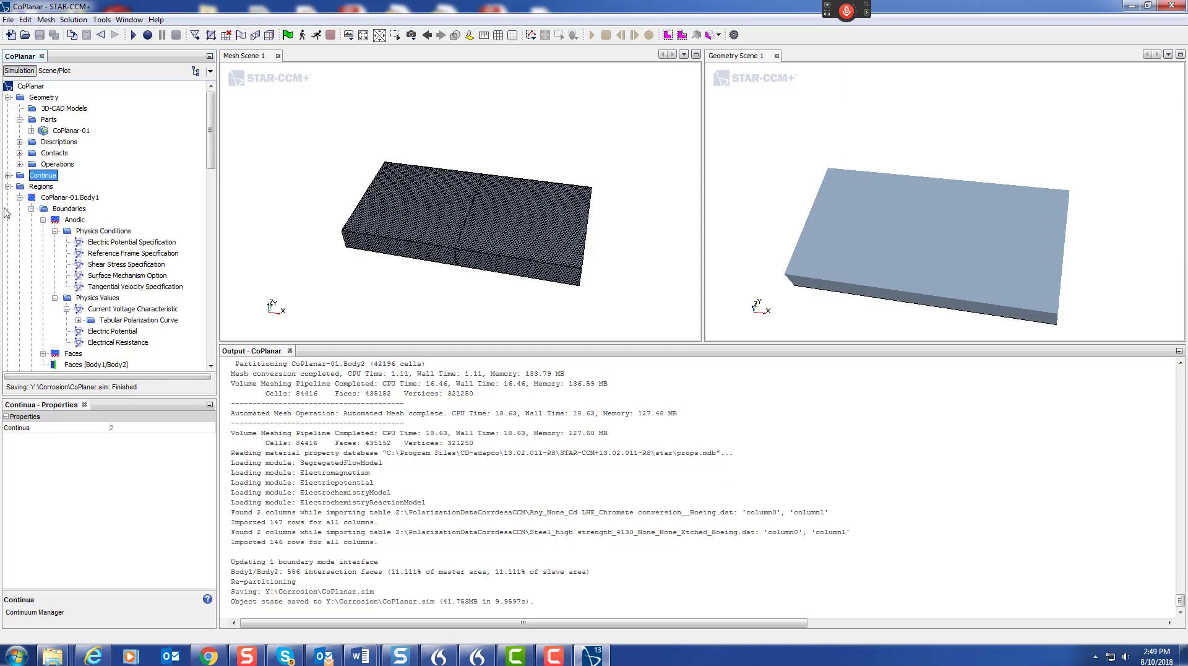
{"action": "left_click", "coordinate": [7, 187]}
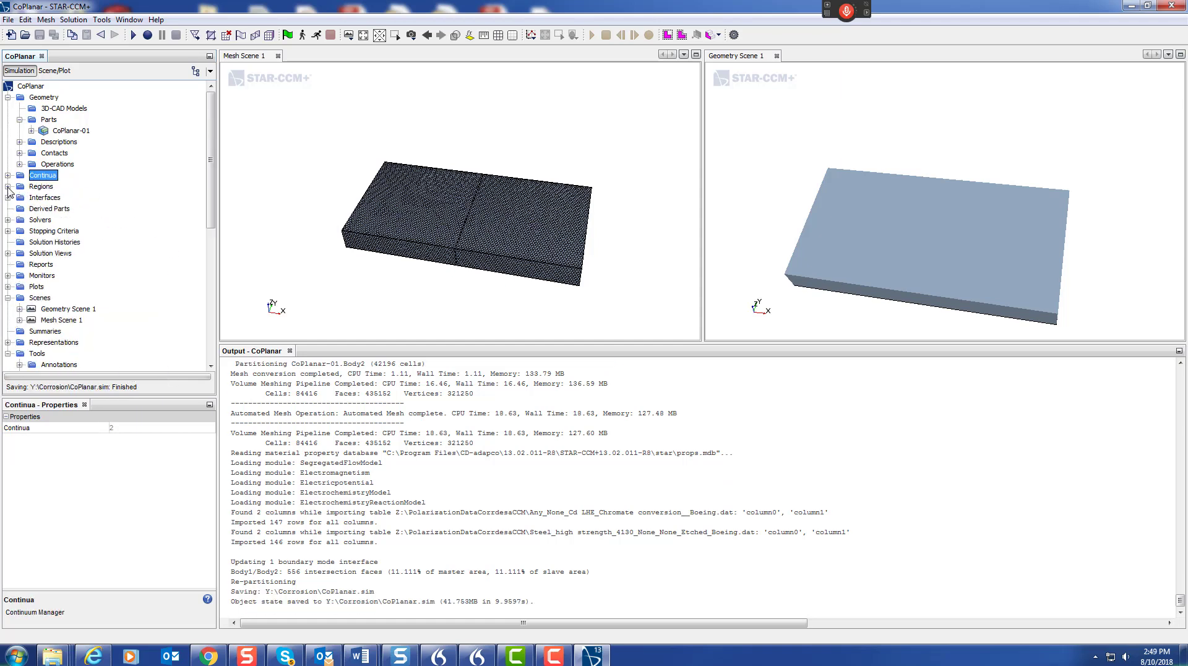
Turn on Freeze Flow in the Segregated Flow solver
{"action": "left_click", "coordinate": [8, 220]}
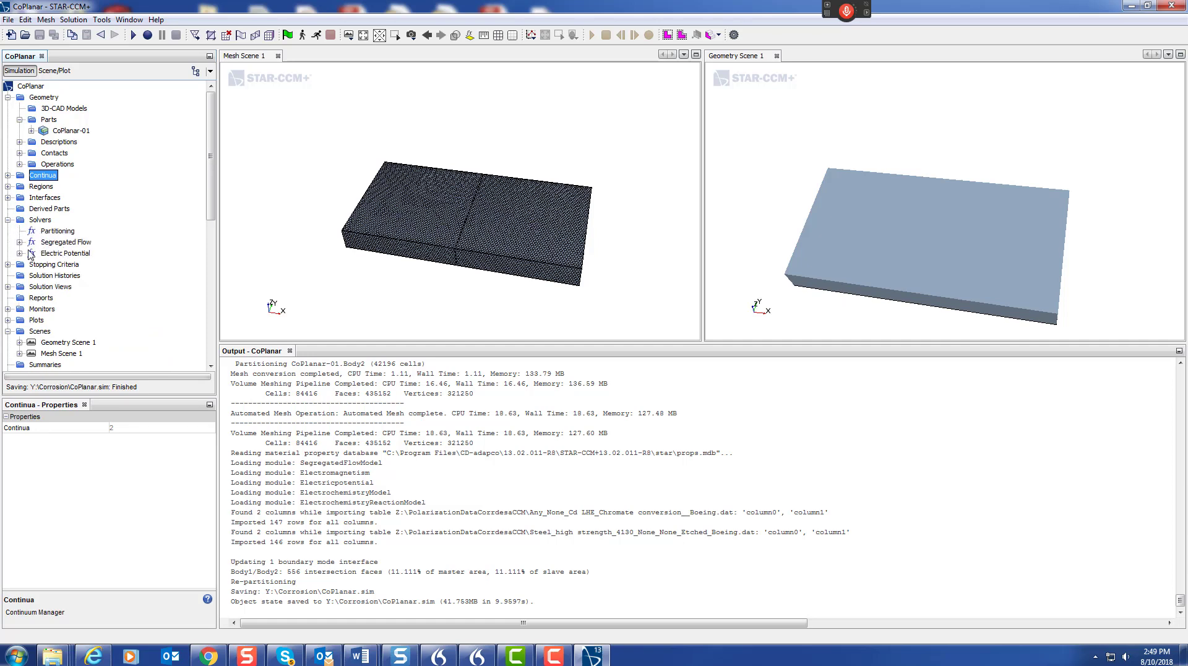
{"action": "double_click", "coordinate": [62, 242]}
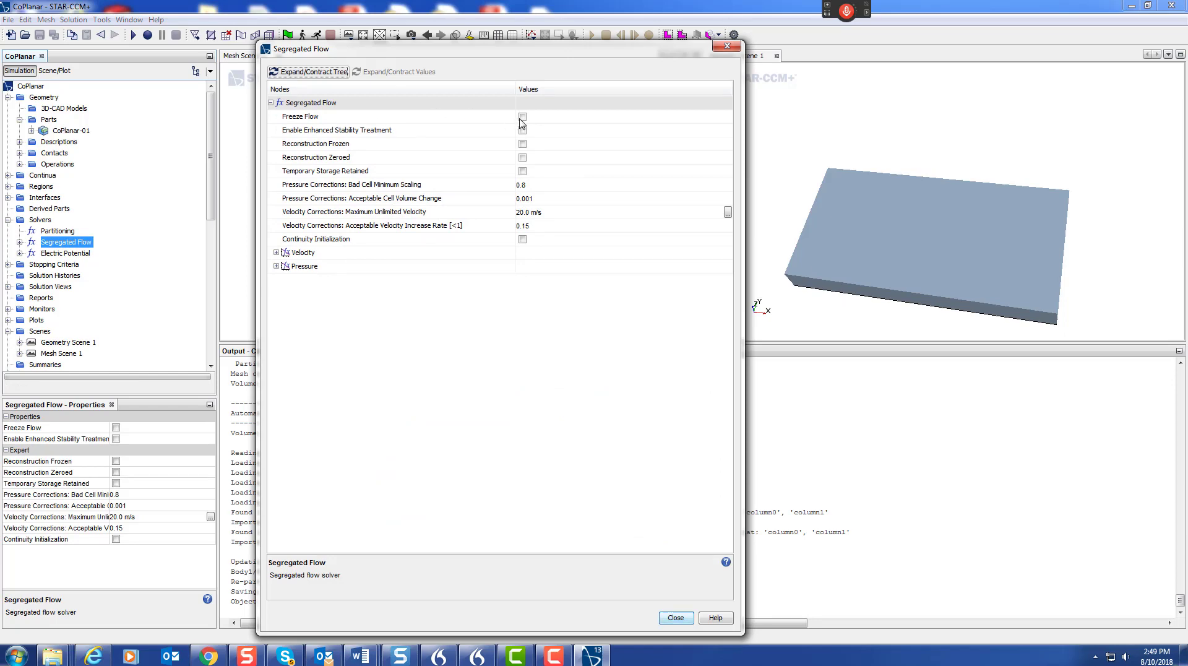
{"action": "left_click", "coordinate": [522, 117]}
{"action": "left_click", "coordinate": [676, 617]}
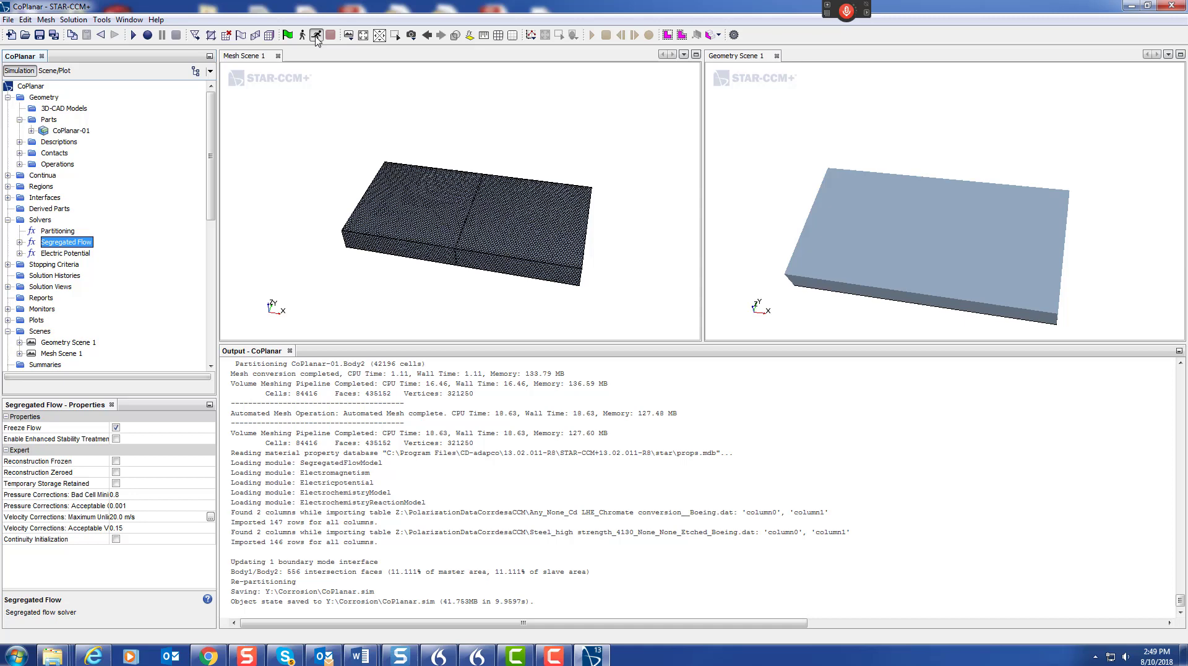
Solve the electric potential only, stopping after 69 iterations with residuals near 5.4e-12
{"action": "left_click", "coordinate": [315, 36]}
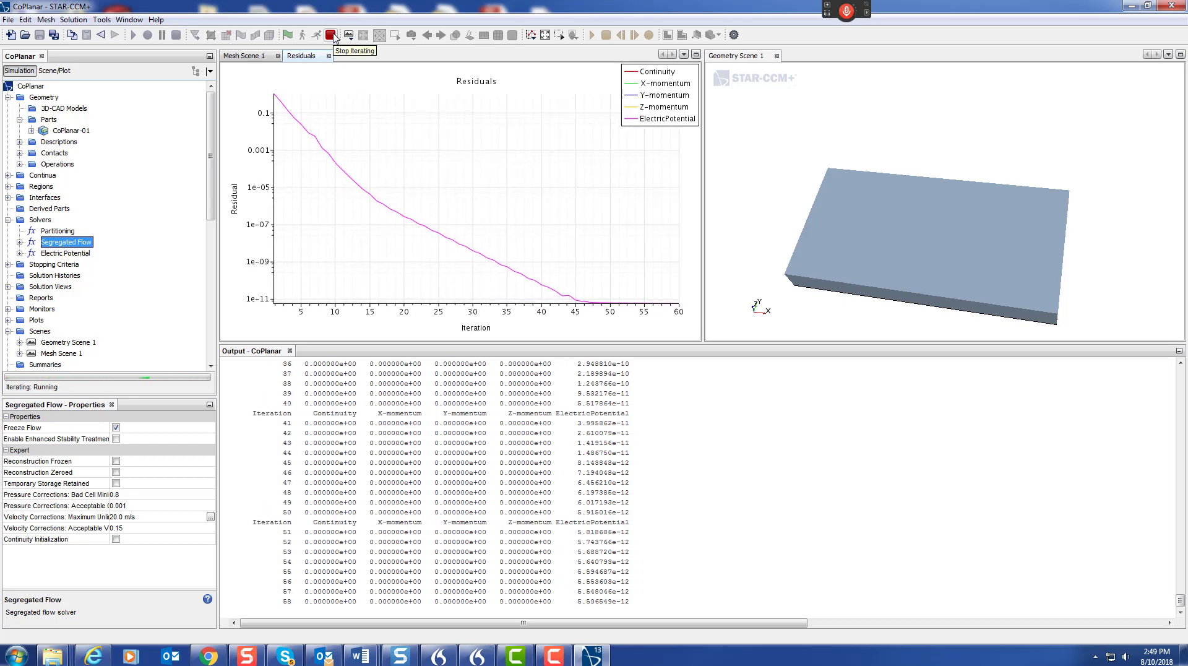
{"action": "left_click", "coordinate": [331, 35]}
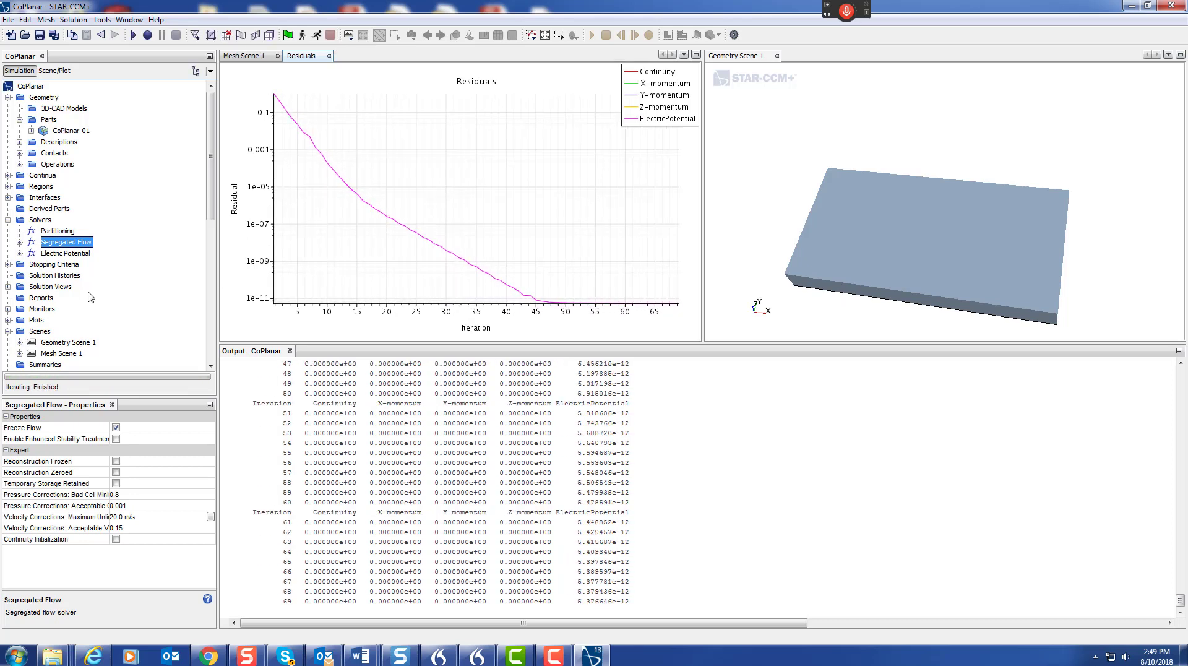
{"action": "scroll", "coordinate": [92, 303], "scroll_direction": "down", "scroll_amount": 2}
Start a new plane section derived part from the Derived Parts menu
{"action": "left_click", "coordinate": [38, 265]}
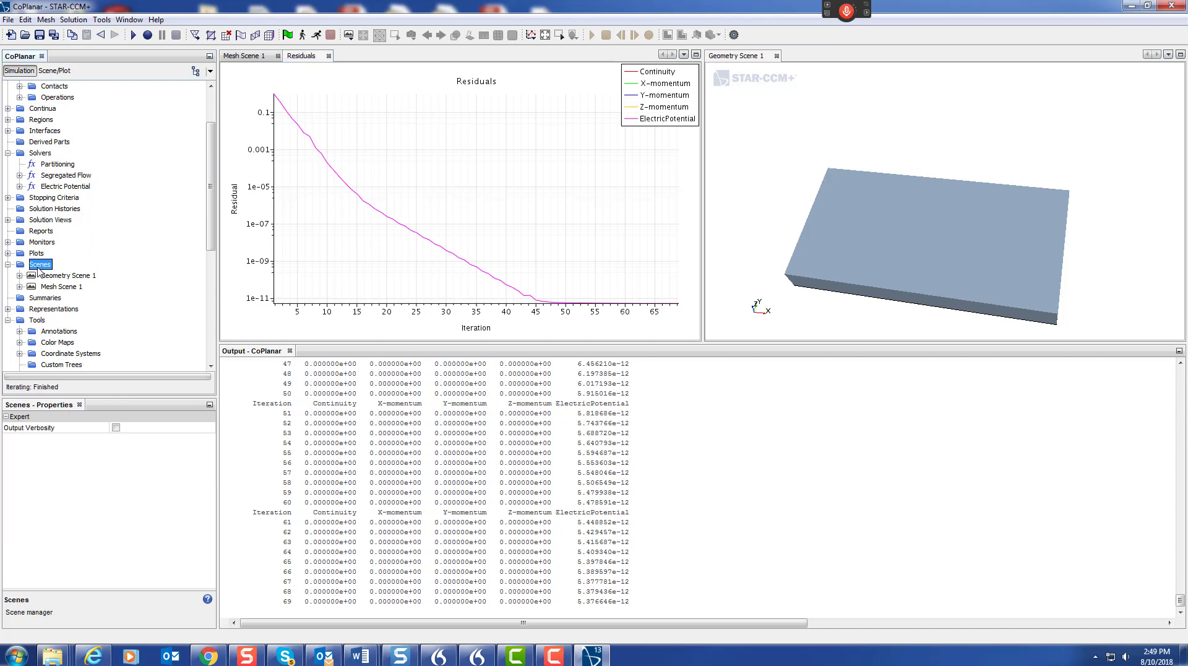
{"action": "right_click", "coordinate": [39, 265]}
{"action": "mouse_move", "coordinate": [88, 277]}
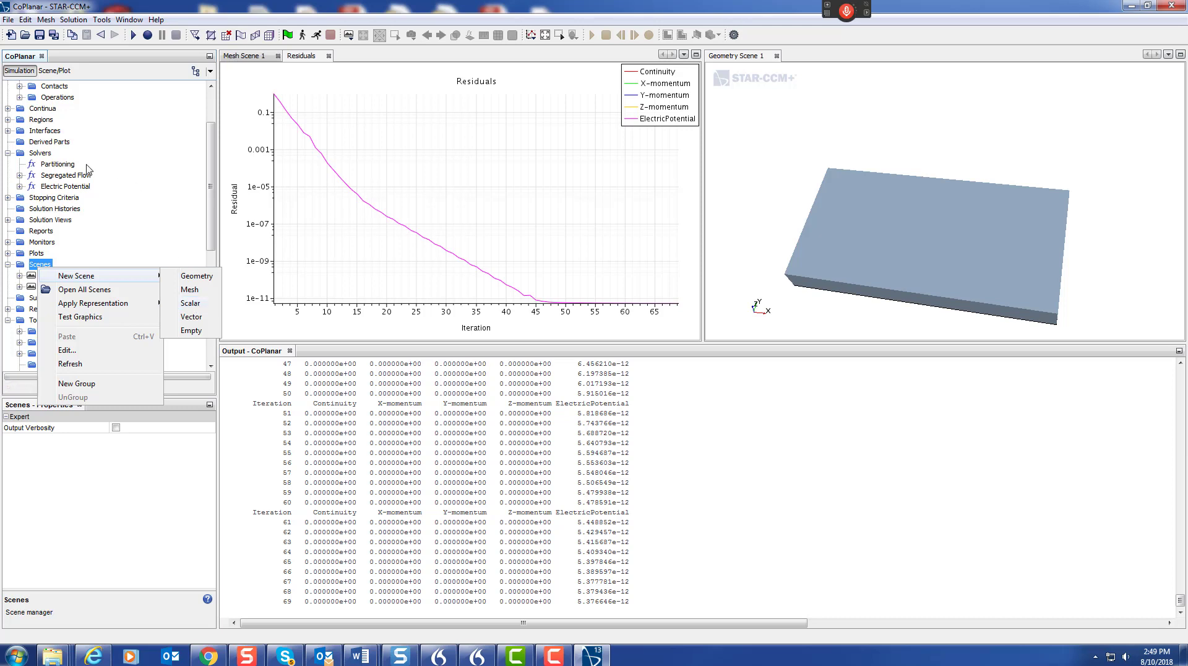
{"action": "scroll", "coordinate": [78, 172], "scroll_direction": "up", "scroll_amount": 2}
{"action": "left_click", "coordinate": [20, 164]}
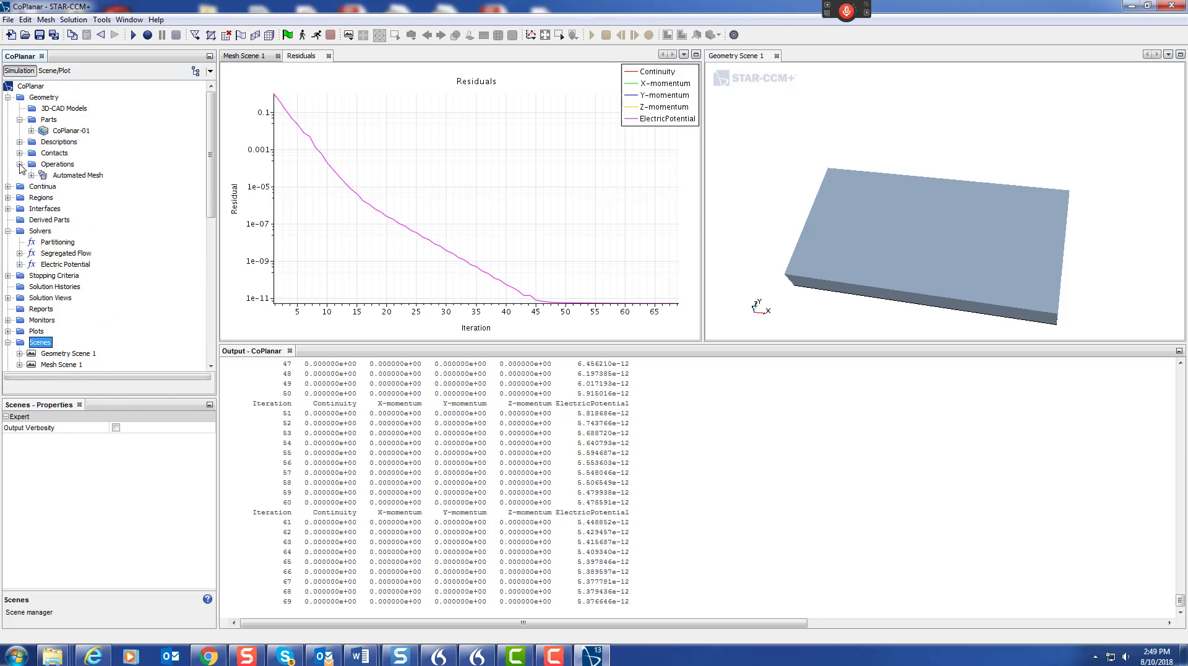
{"action": "left_click", "coordinate": [39, 221]}
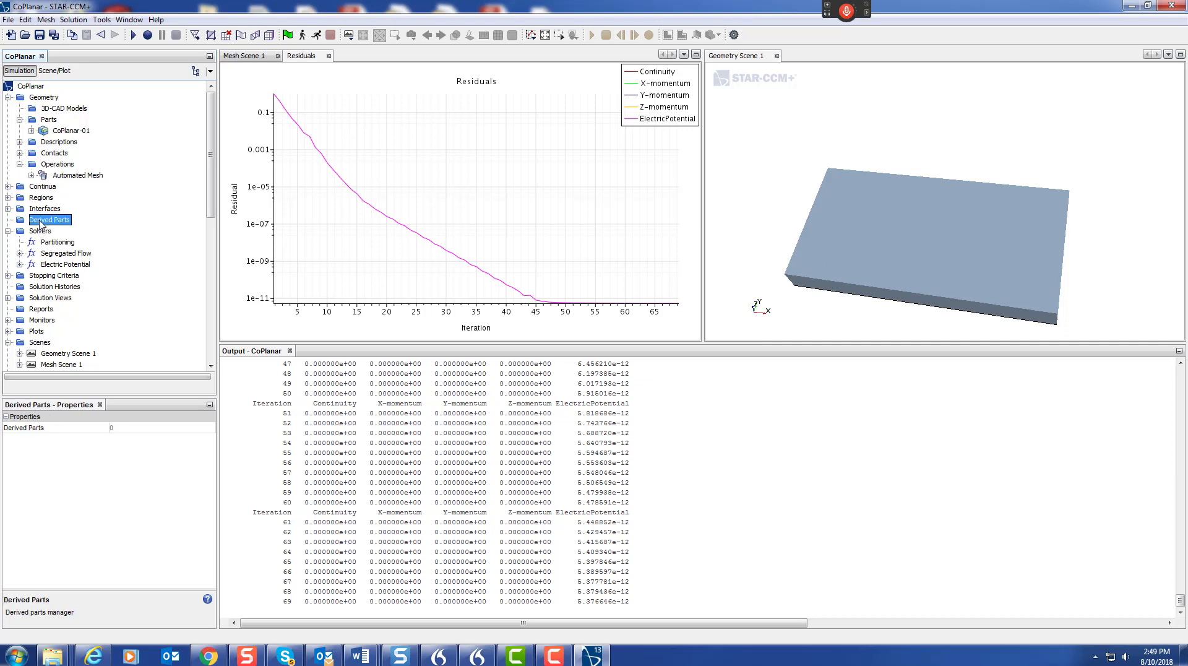
{"action": "right_click", "coordinate": [39, 221]}
{"action": "mouse_move", "coordinate": [80, 229]}
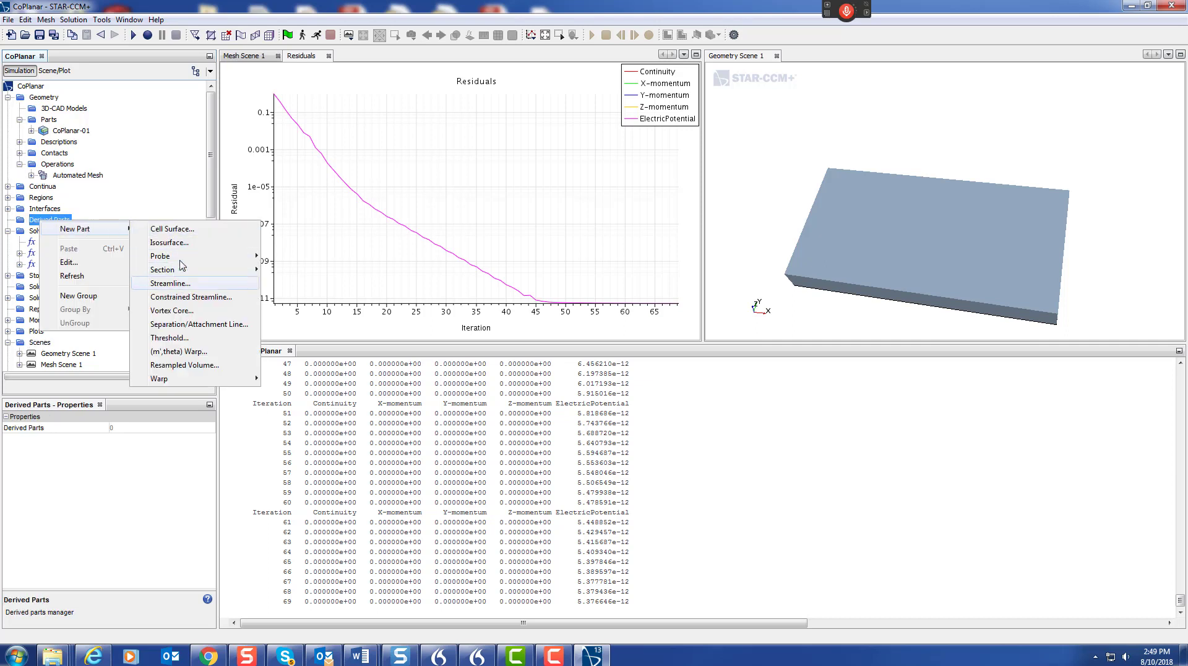
{"action": "mouse_move", "coordinate": [186, 271]}
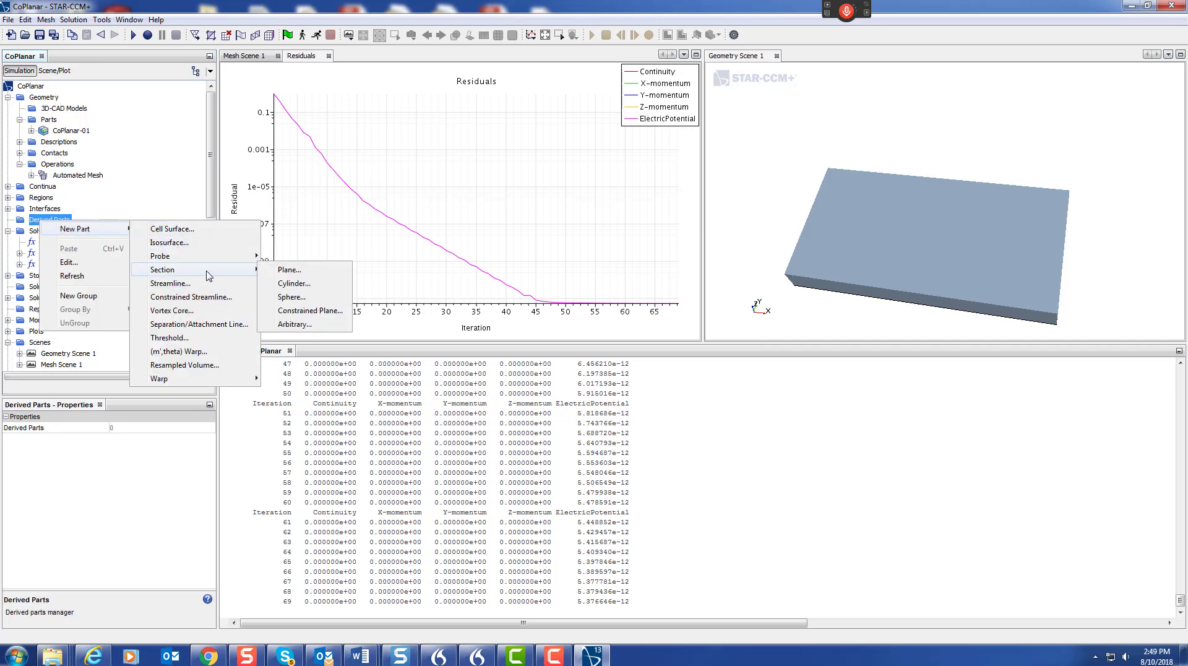
{"action": "left_click", "coordinate": [290, 272]}
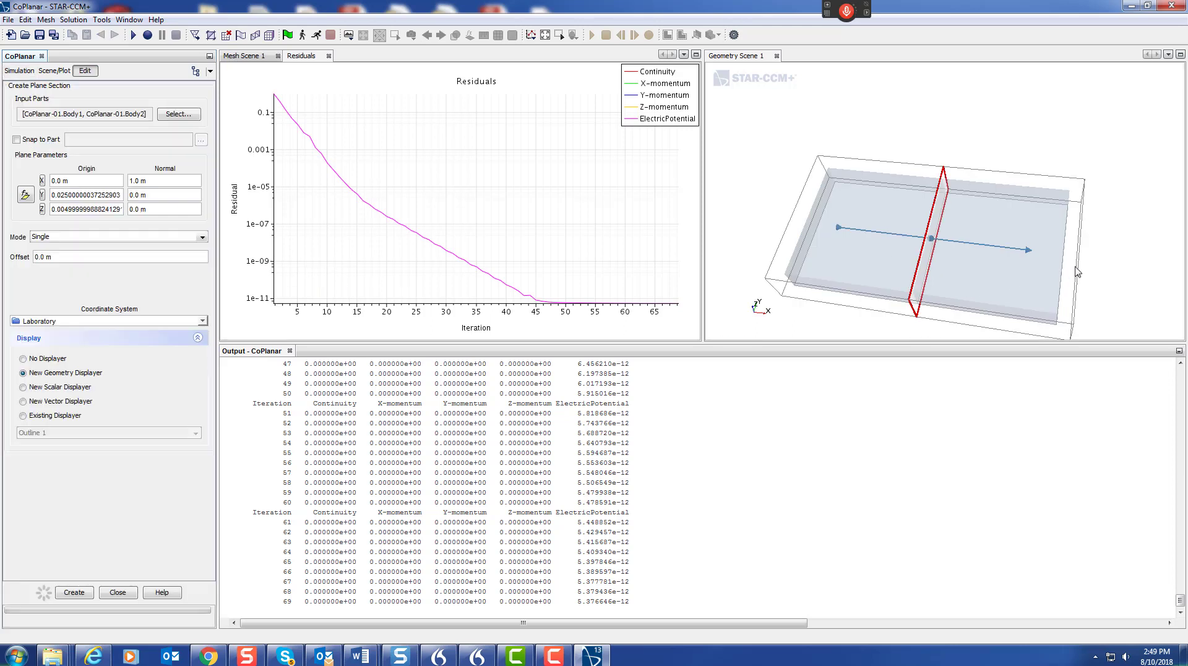
Set the plane section normal to 0, 1, 0 and create it through both bodies
{"action": "scroll", "coordinate": [1139, 254], "scroll_direction": "down", "scroll_amount": 2}
{"action": "left_click_drag", "start_coordinate": [839, 302], "coordinate": [795, 259]}
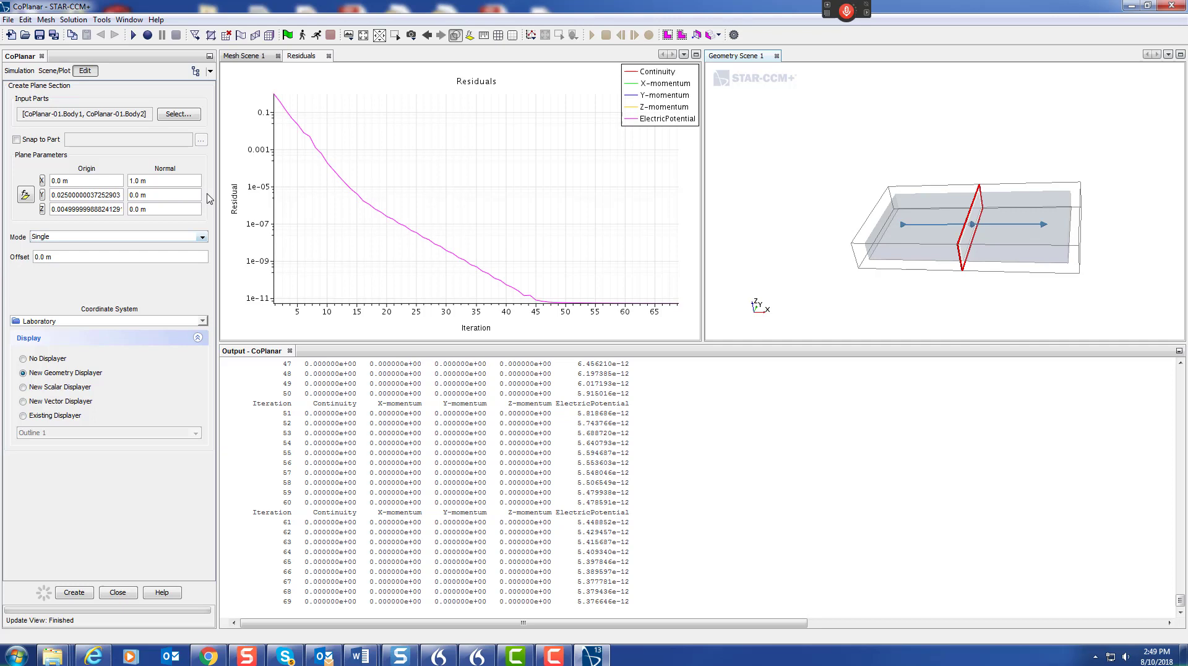
{"action": "left_click", "coordinate": [172, 194]}
{"action": "type", "text": "1"}
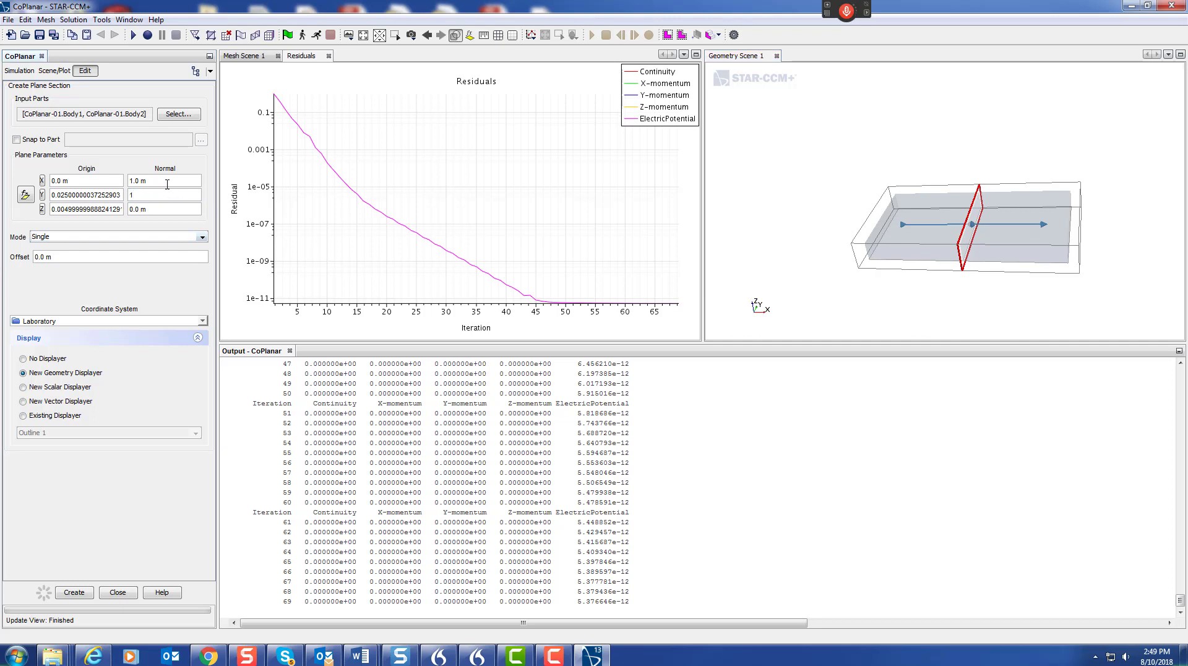
{"action": "key", "text": "shift+Tab"}
{"action": "type", "text": "0"}
{"action": "left_click", "coordinate": [165, 209]}
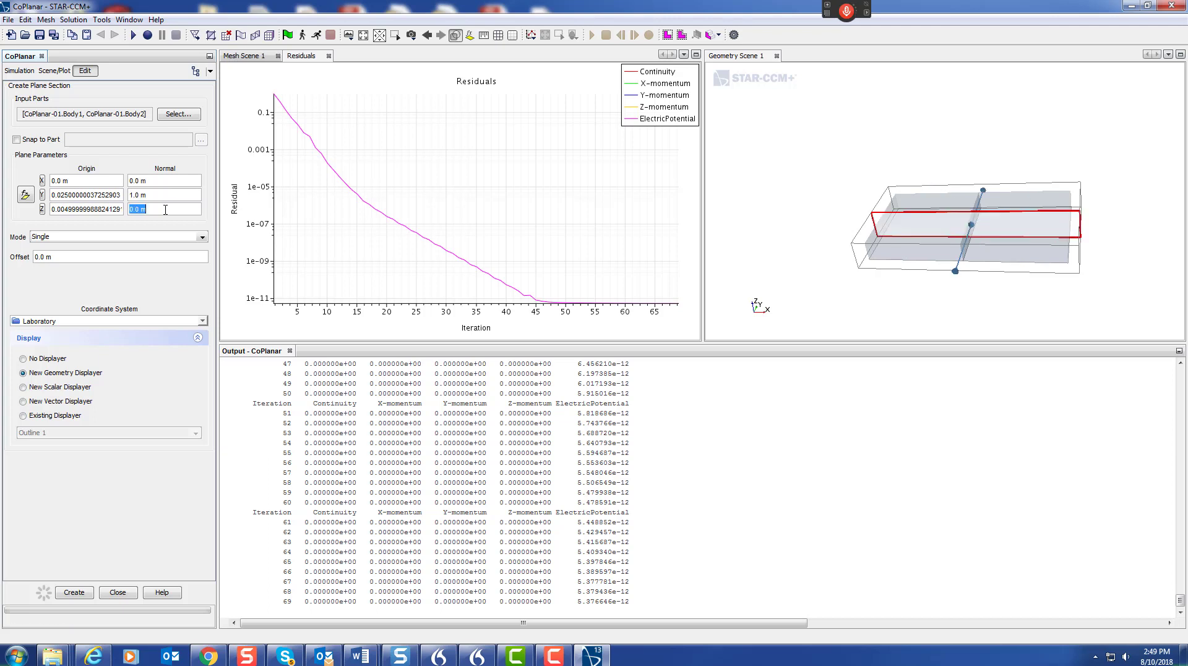
{"action": "left_click", "coordinate": [119, 593]}
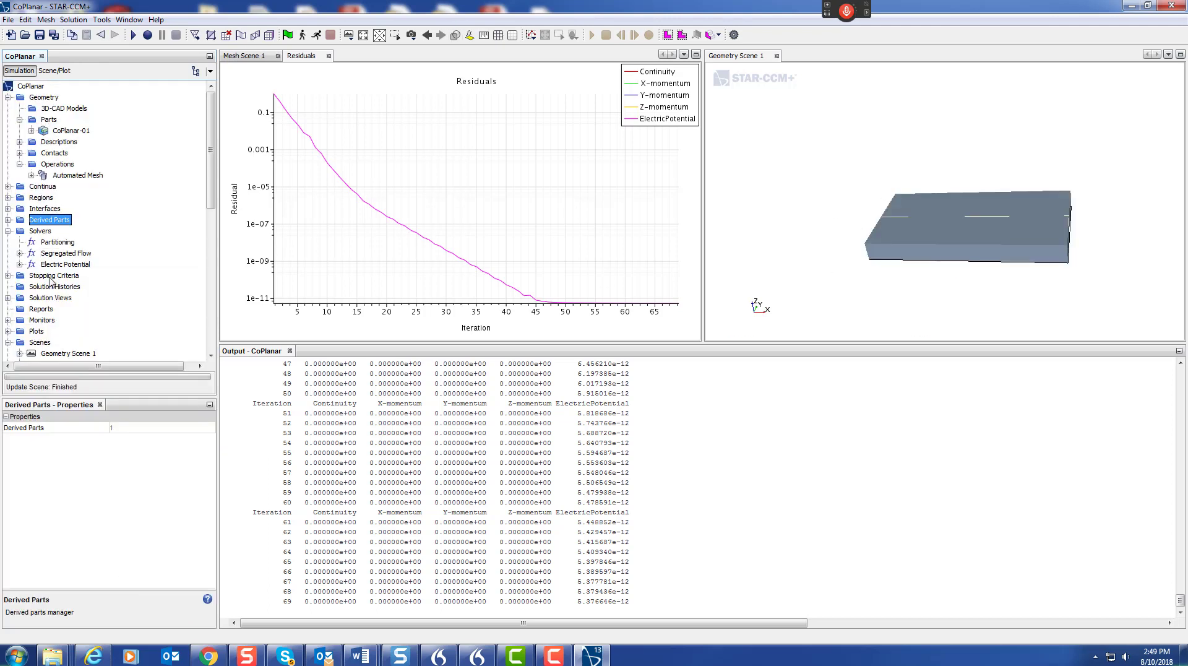
Create Scalar Scene 1 and expand its displayers and attributes
{"action": "right_click", "coordinate": [41, 344]}
{"action": "mouse_move", "coordinate": [96, 354]}
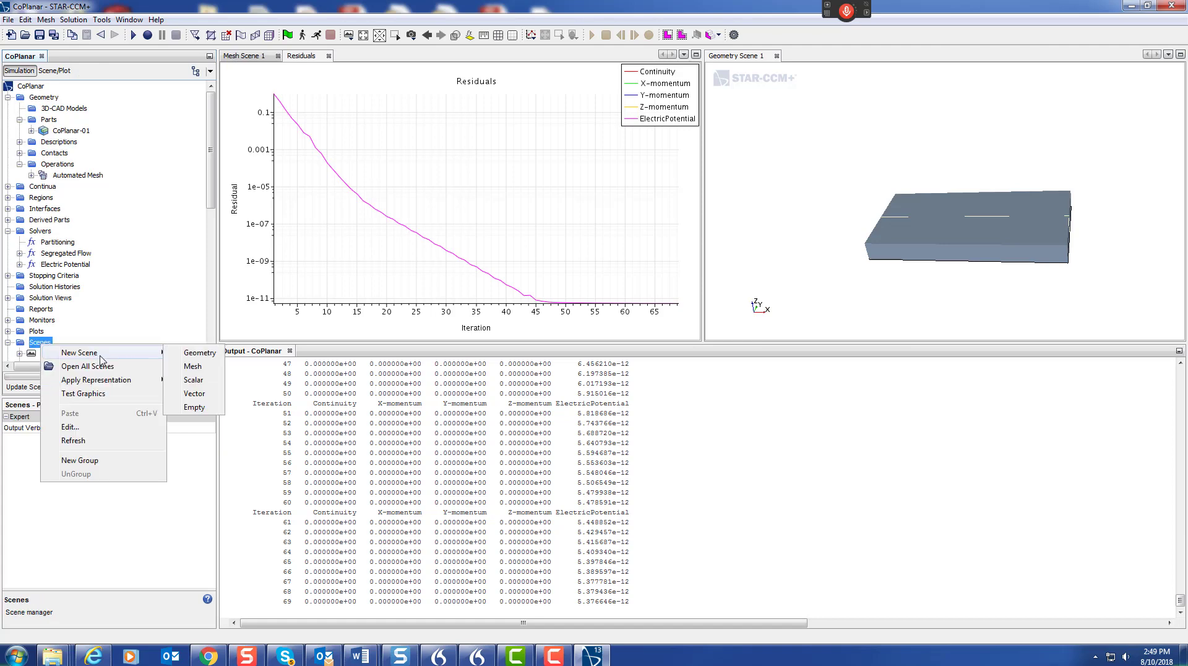
{"action": "left_click", "coordinate": [206, 380]}
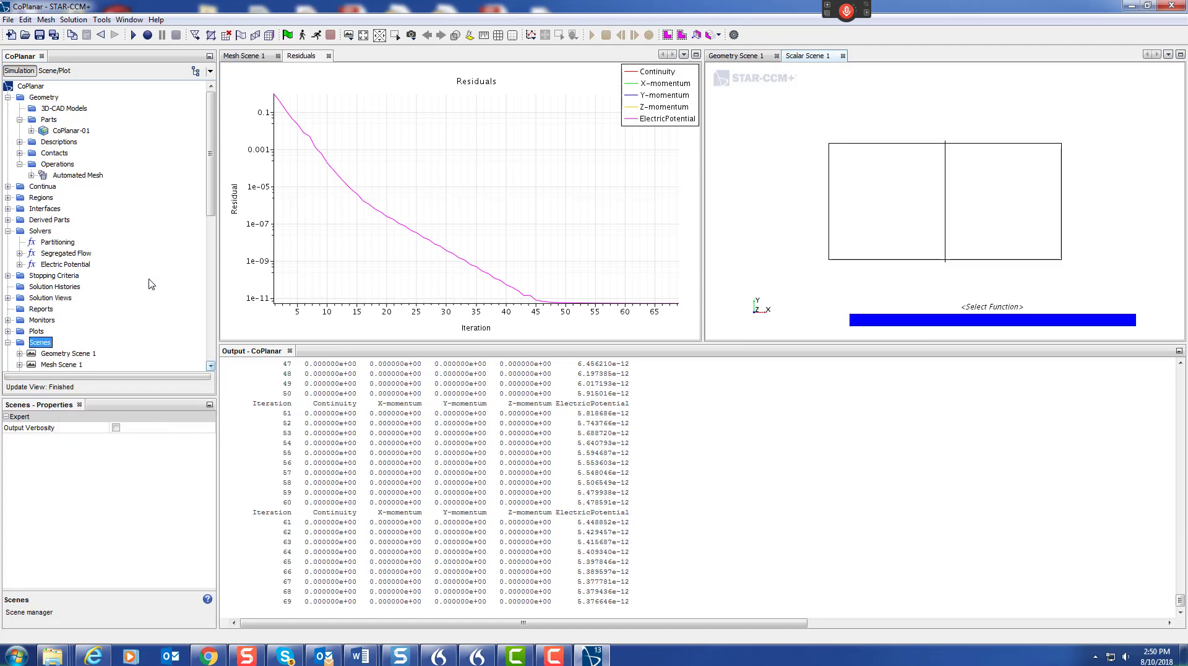
{"action": "scroll", "coordinate": [105, 334], "scroll_direction": "down", "scroll_amount": 3}
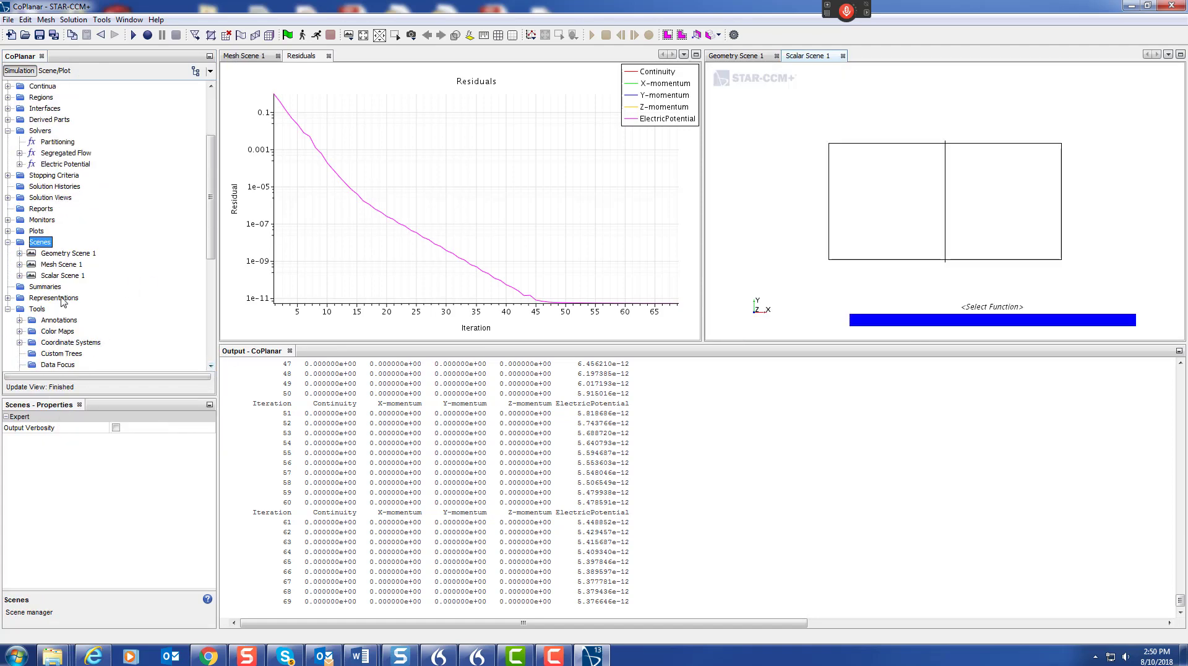
{"action": "left_click", "coordinate": [20, 276]}
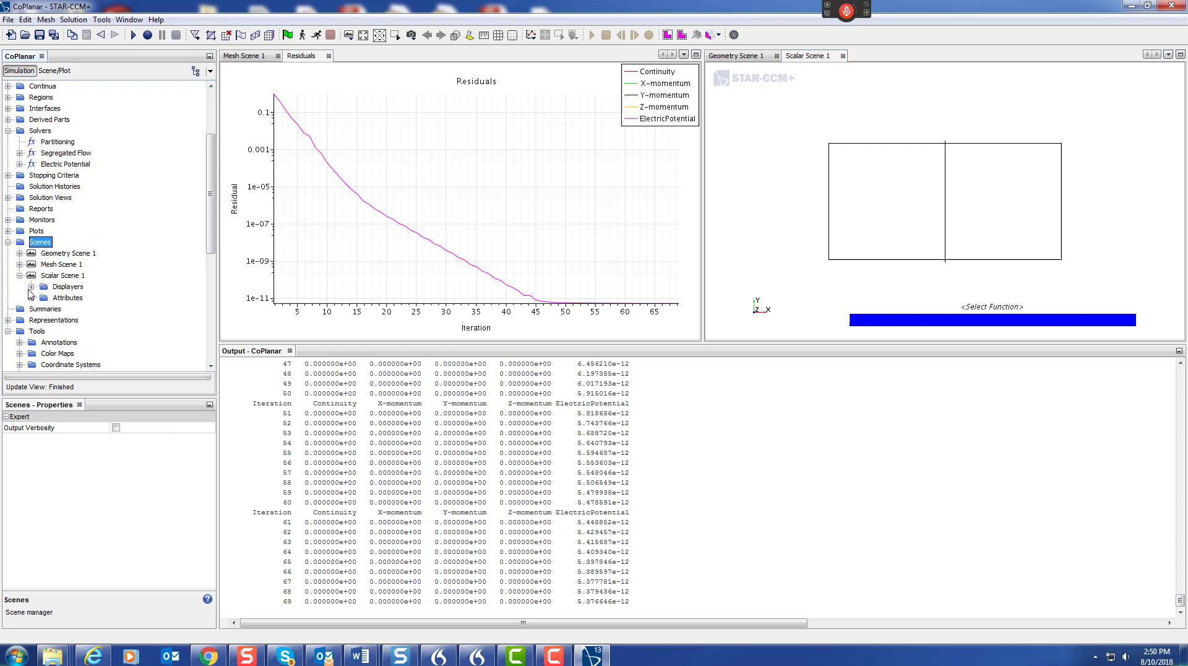
{"action": "left_click", "coordinate": [32, 286]}
{"action": "left_click", "coordinate": [32, 320]}
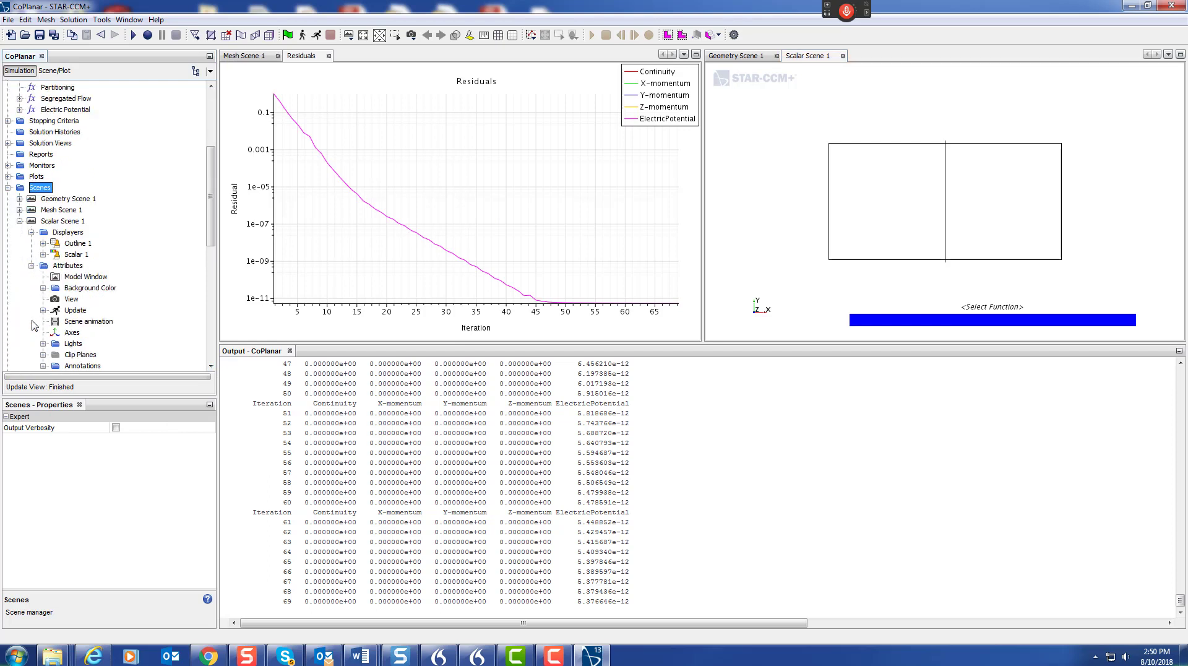
Set the Scalar 1 displayer's field function to Electric Potential
{"action": "left_click", "coordinate": [75, 255]}
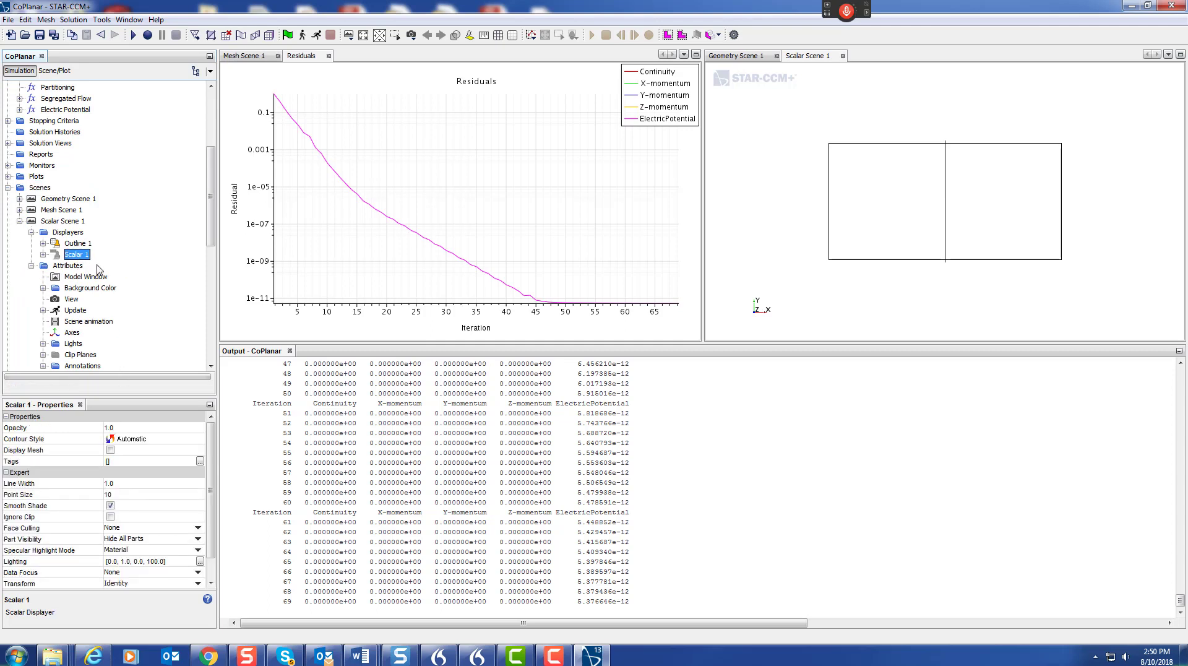
{"action": "left_click", "coordinate": [55, 71]}
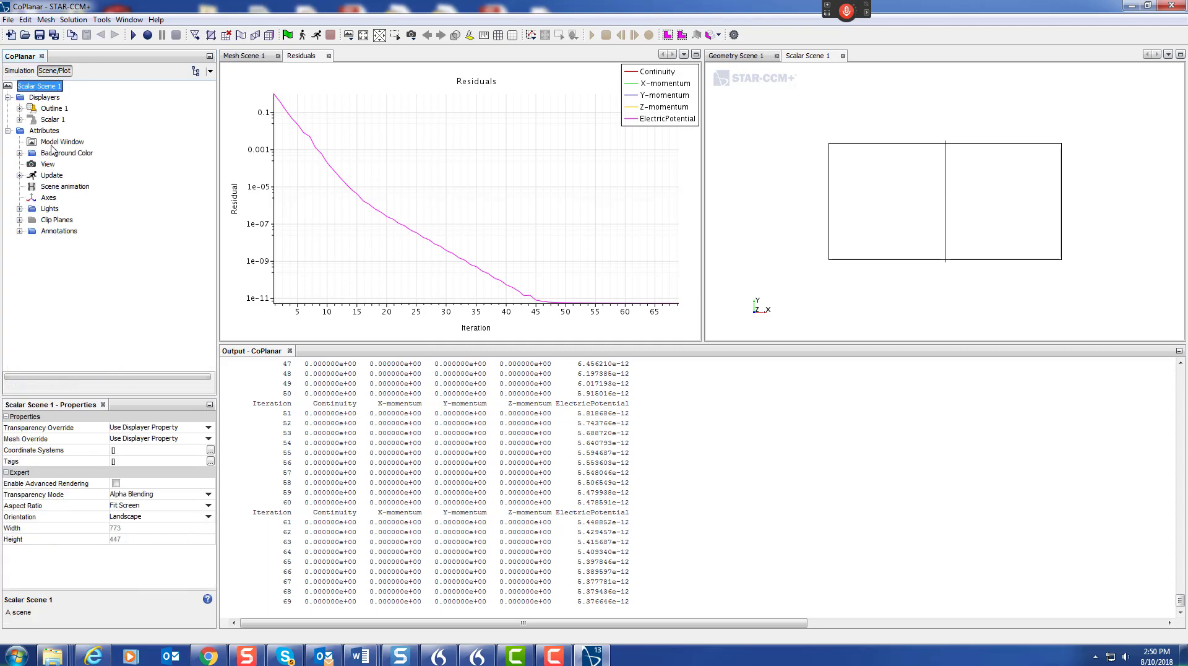
{"action": "left_click", "coordinate": [49, 120]}
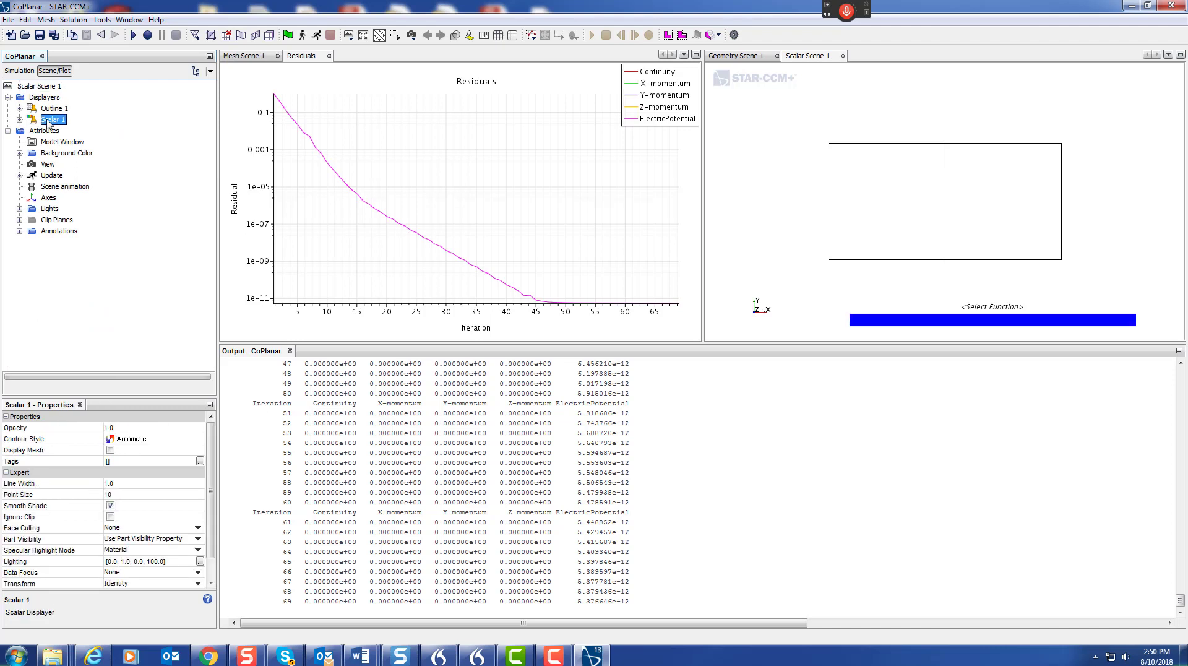
{"action": "right_click", "coordinate": [48, 121]}
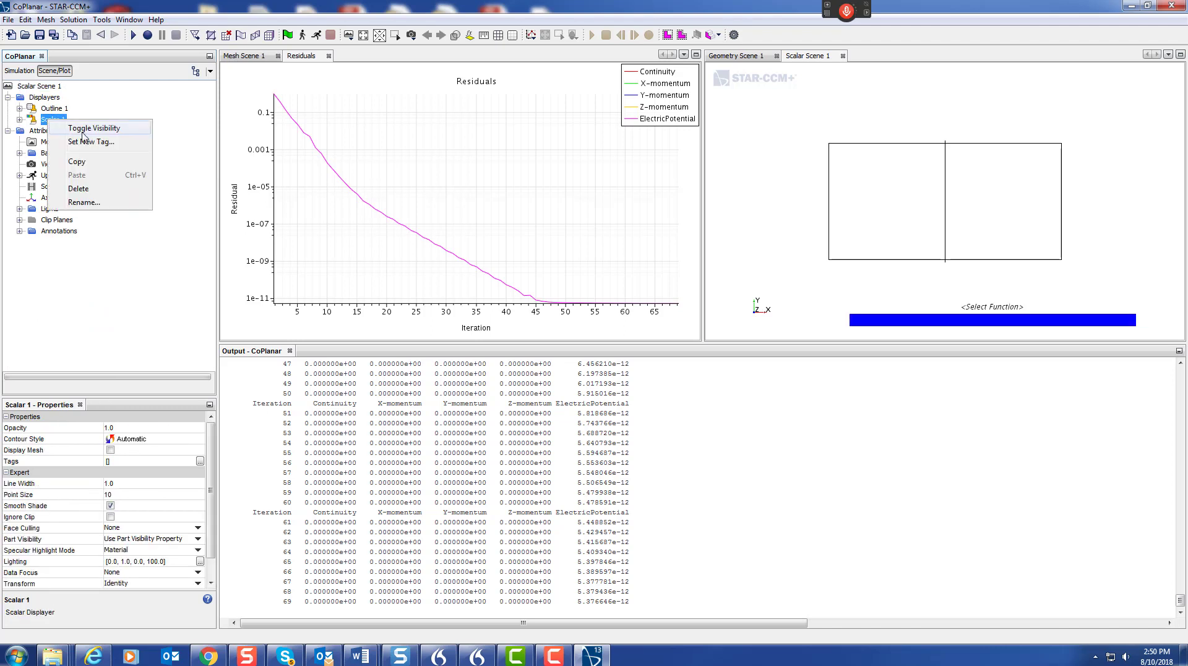
{"action": "key", "text": "Escape"}
{"action": "left_click", "coordinate": [19, 119]}
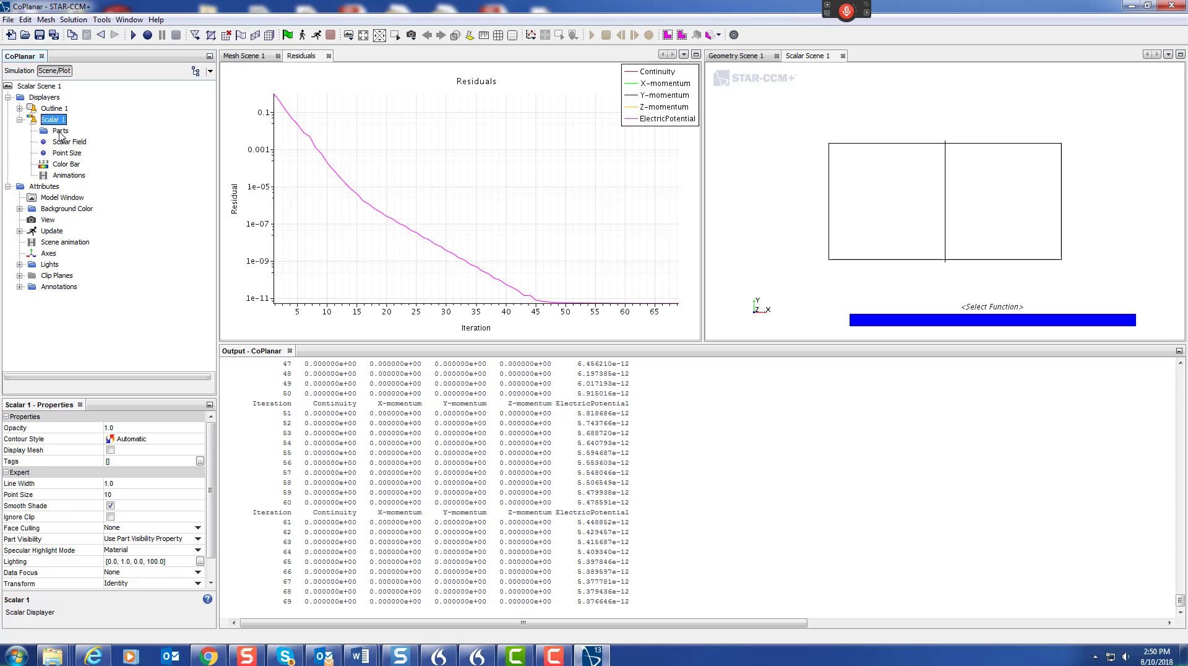
{"action": "left_click", "coordinate": [67, 143]}
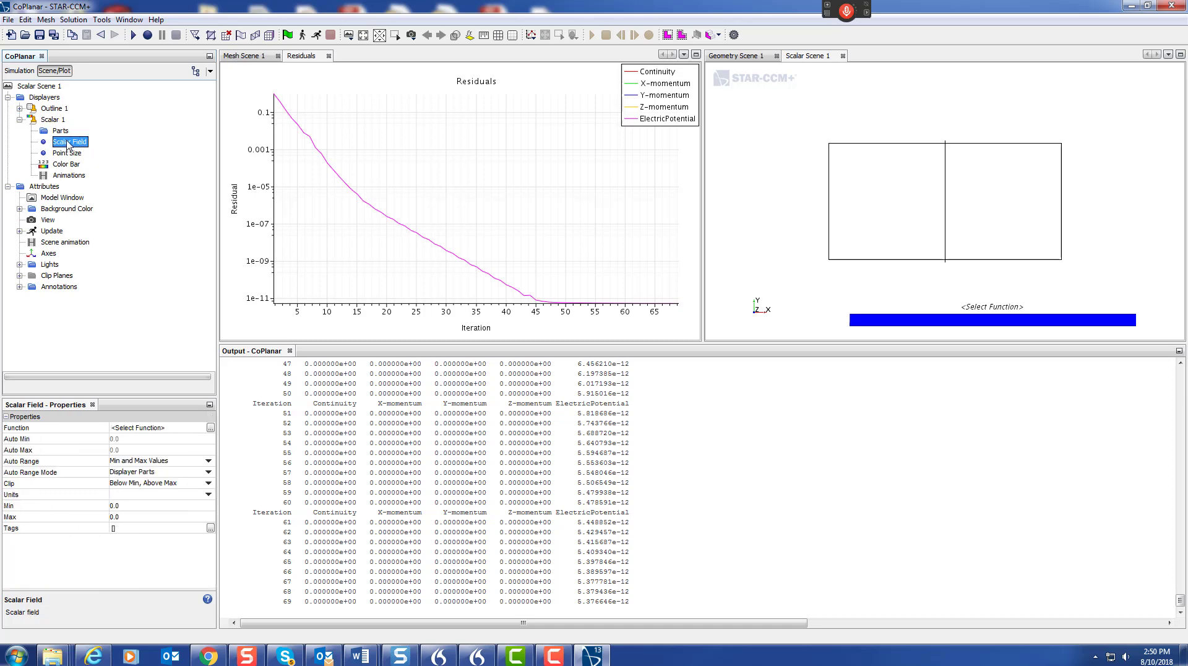
{"action": "left_click", "coordinate": [161, 428]}
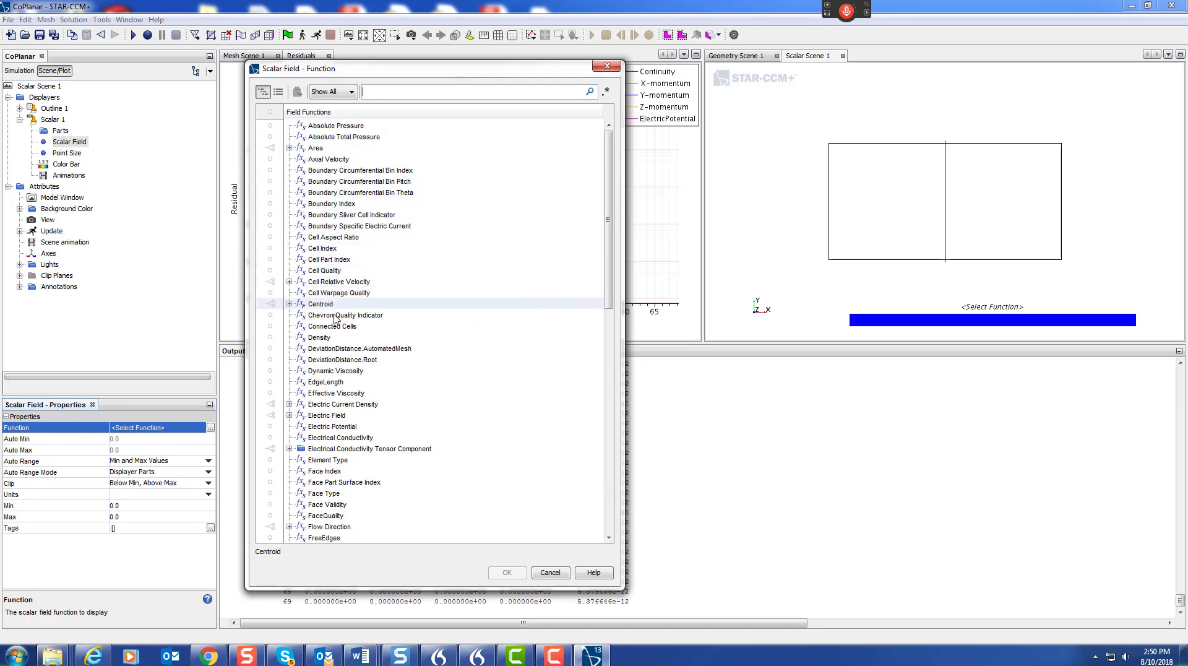
{"action": "left_click", "coordinate": [334, 427]}
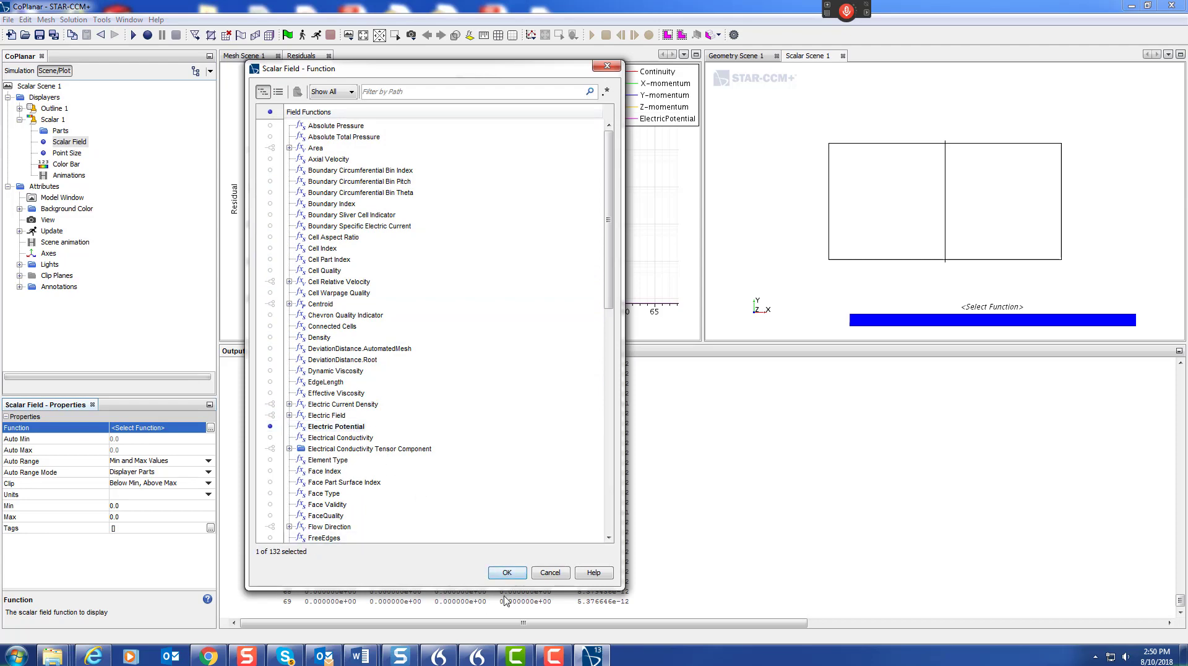
{"action": "left_click", "coordinate": [507, 573]}
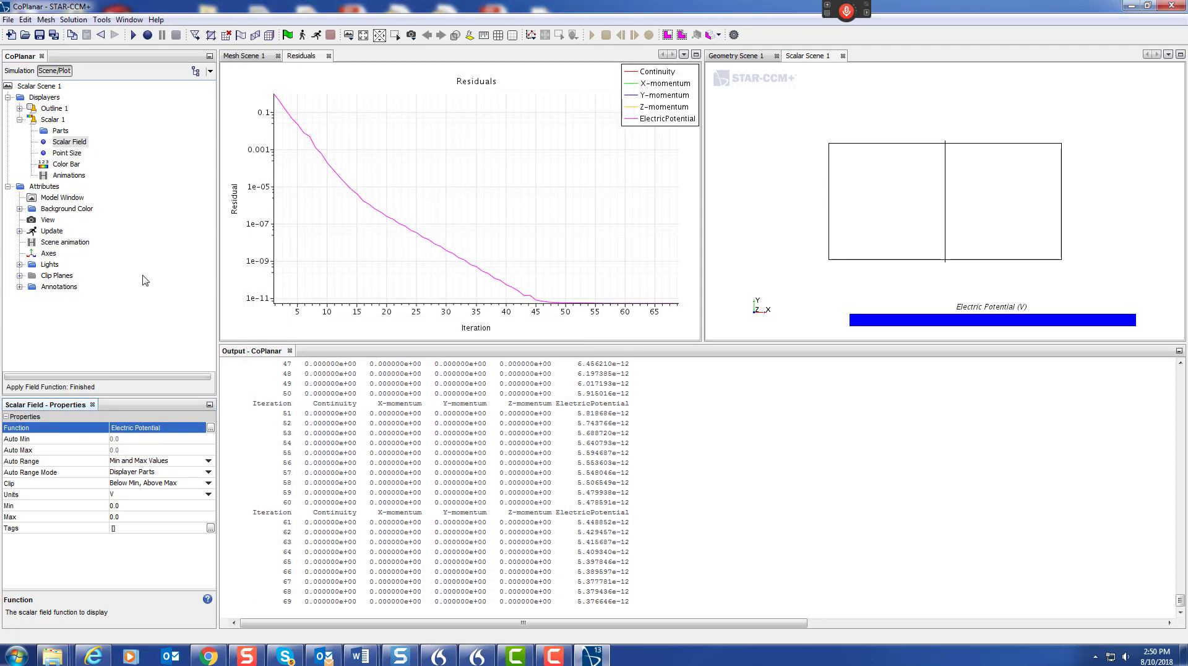
Show the potential on the Plane Section, coloured from 0.74320 to 0.74514 V
{"action": "double_click", "coordinate": [60, 131]}
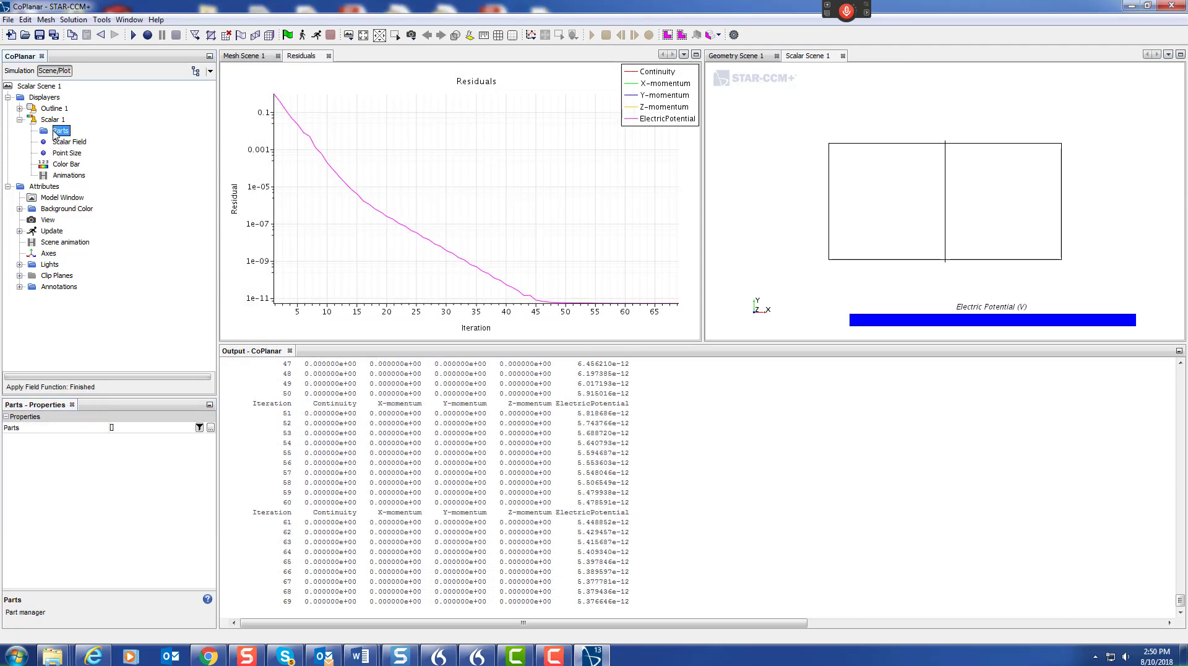
{"action": "left_click", "coordinate": [472, 270]}
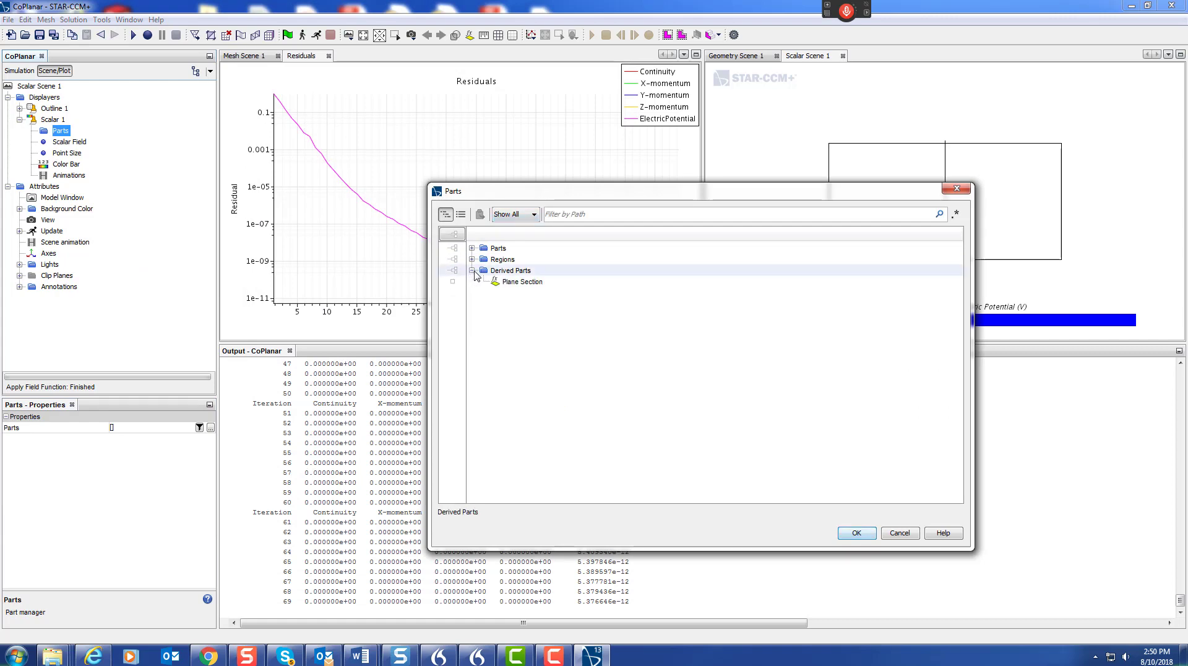
{"action": "left_click", "coordinate": [452, 282]}
{"action": "left_click", "coordinate": [857, 532]}
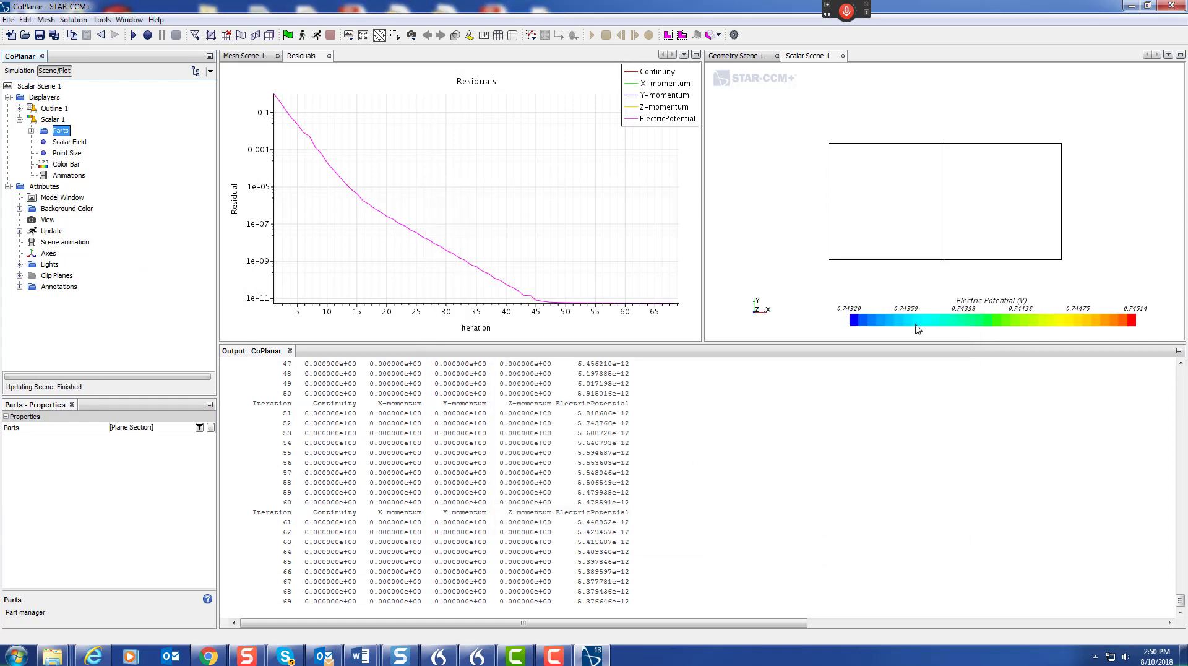
{"action": "left_click_drag", "start_coordinate": [940, 270], "coordinate": [895, 257]}
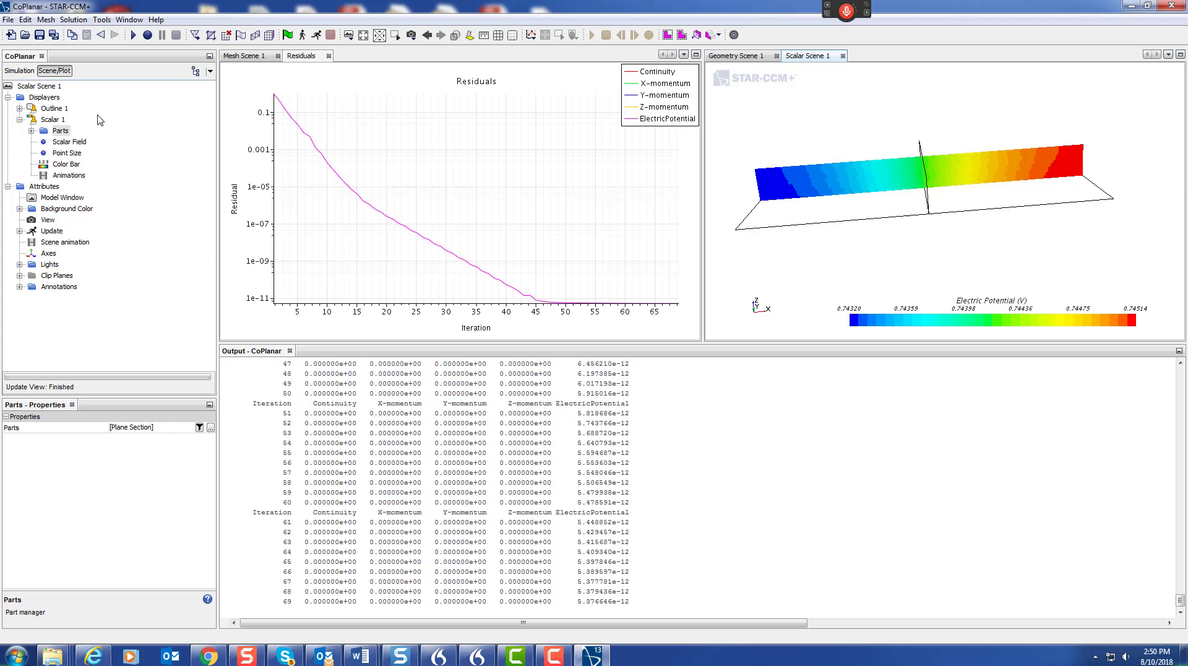
Add a new vector scene, Vector Scene 1, under Scenes
{"action": "left_click", "coordinate": [19, 71]}
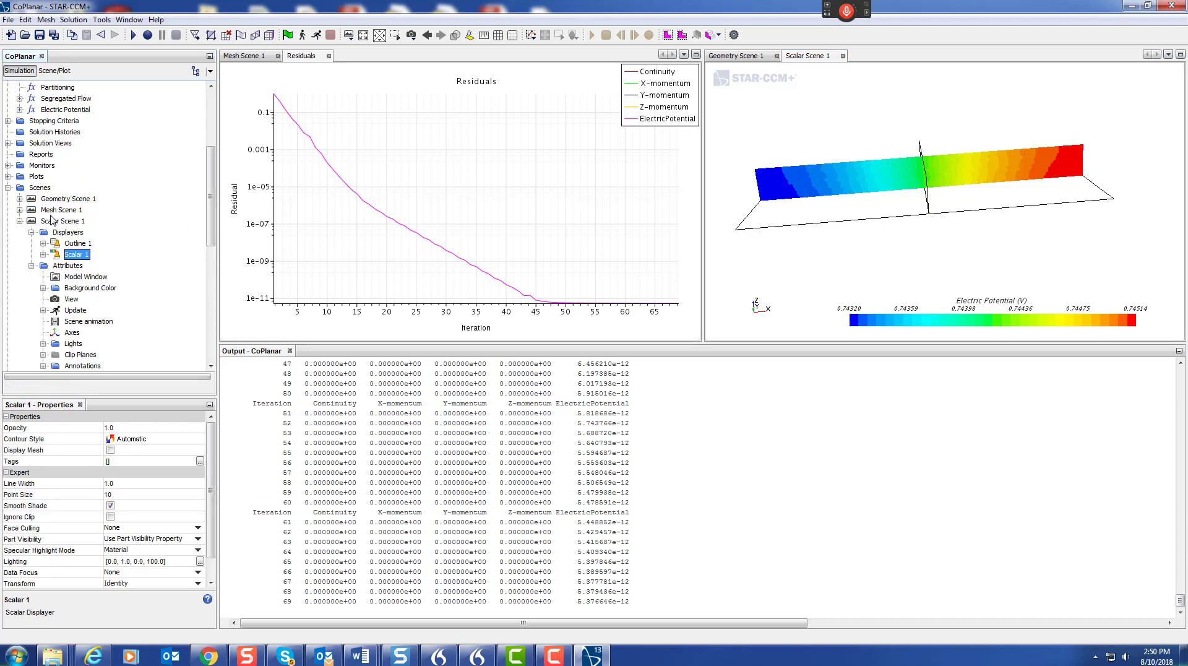
{"action": "right_click", "coordinate": [54, 221]}
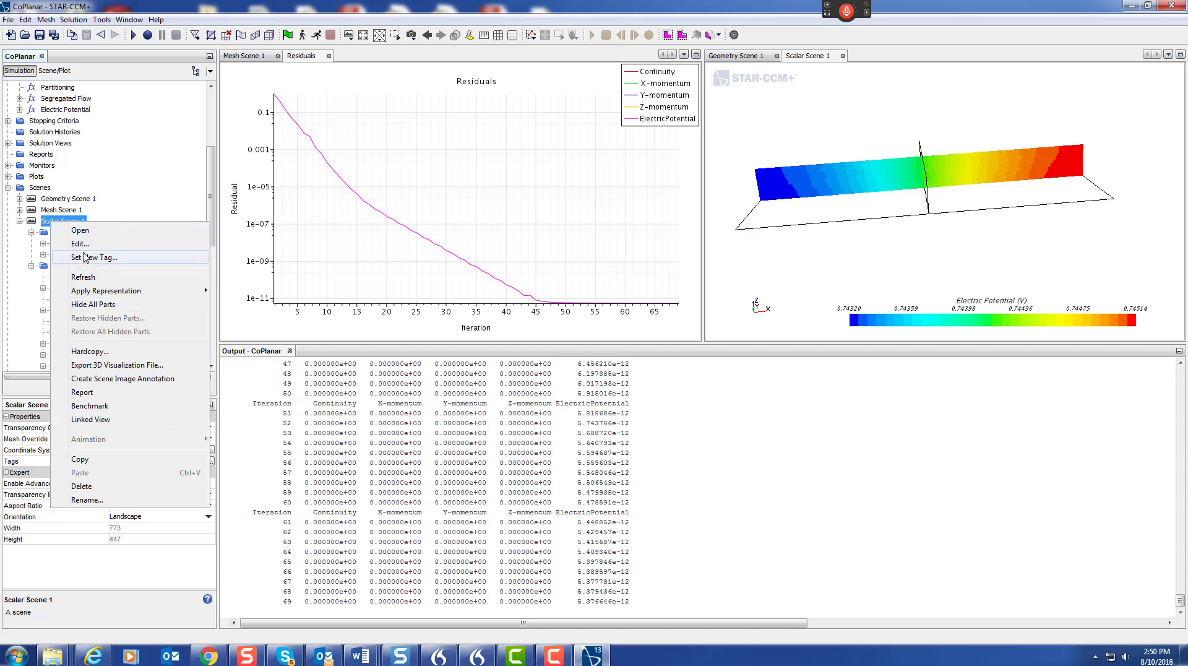
{"action": "left_click", "coordinate": [51, 224]}
{"action": "right_click", "coordinate": [51, 224]}
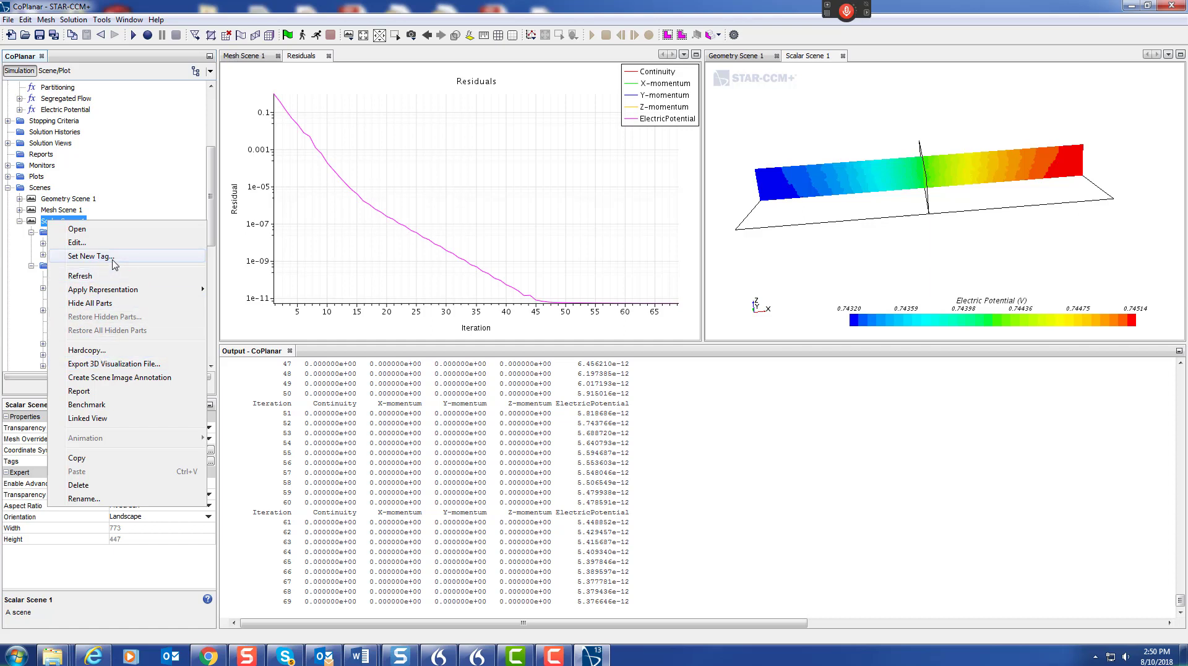
{"action": "left_click", "coordinate": [92, 202]}
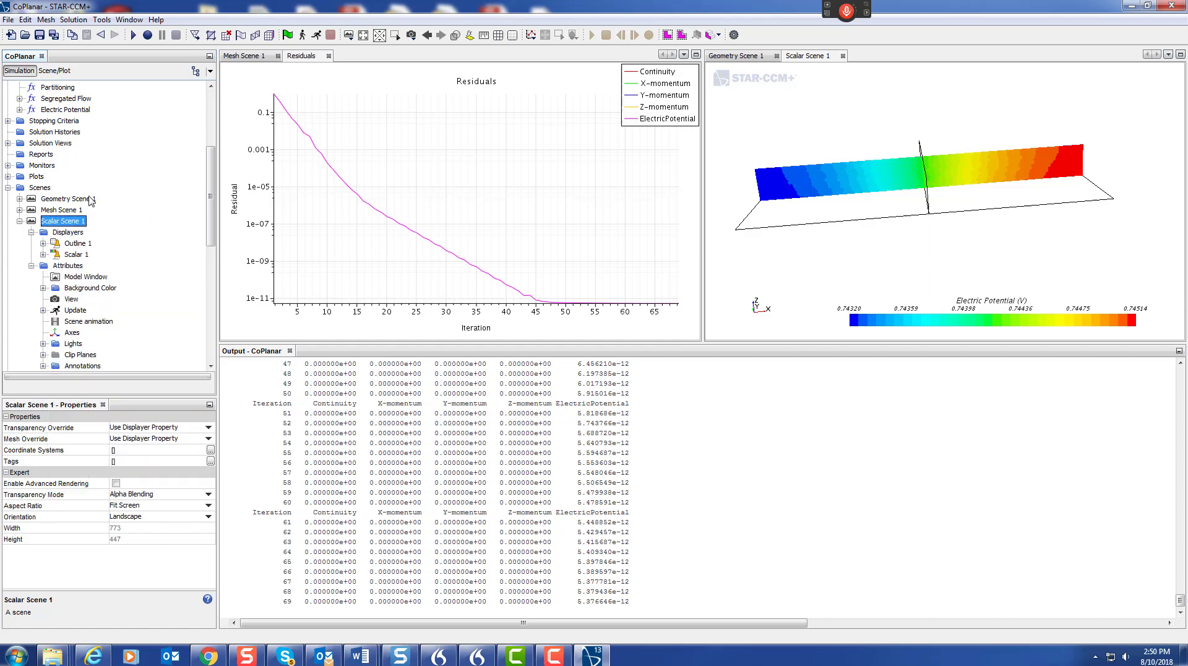
{"action": "left_click", "coordinate": [31, 188]}
{"action": "right_click", "coordinate": [31, 192]}
{"action": "mouse_move", "coordinate": [133, 204]}
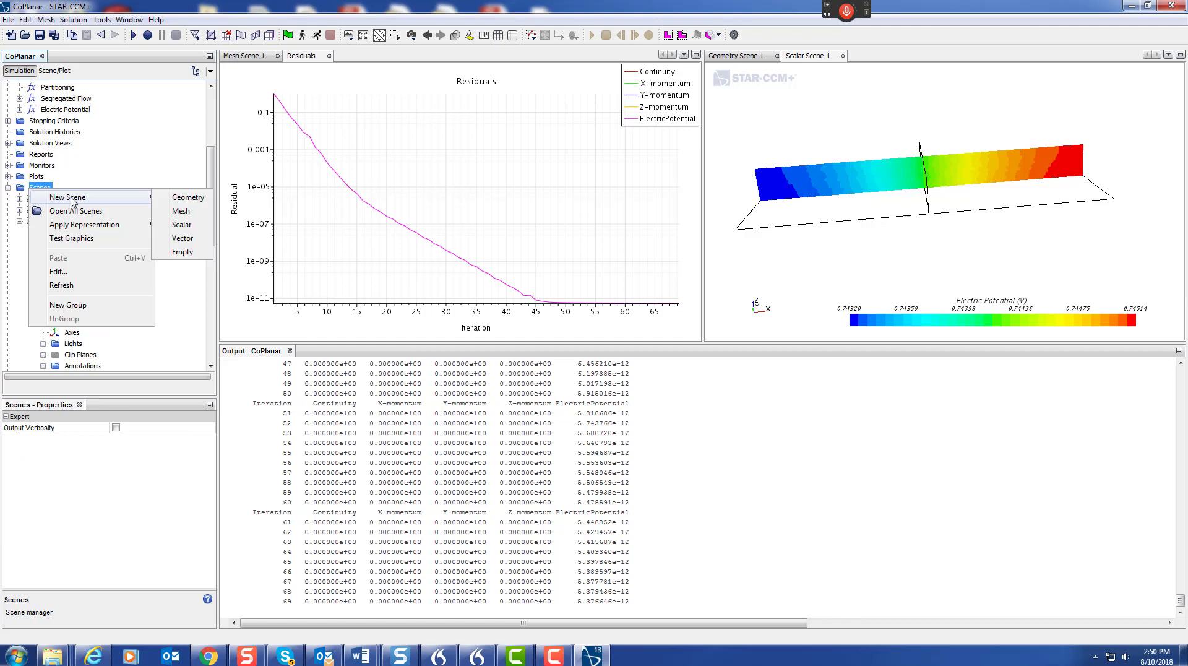
{"action": "left_click", "coordinate": [190, 243]}
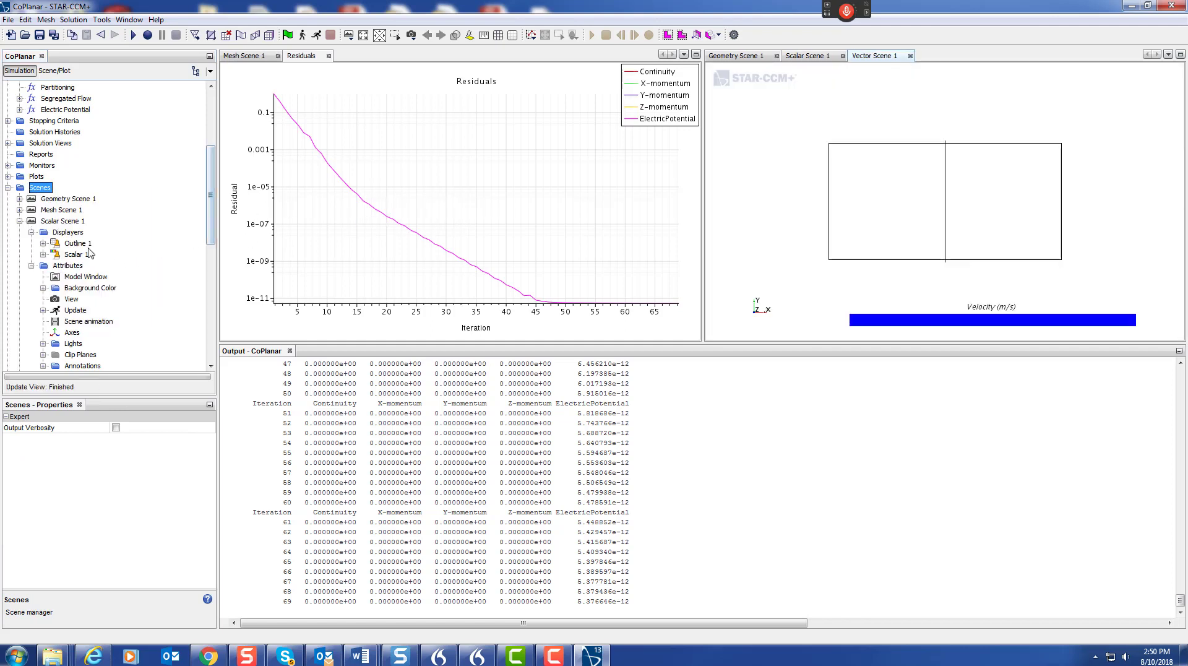
Set the Vector 1 displayer's vector field to Electric Current Density
{"action": "left_click", "coordinate": [19, 221]}
{"action": "left_click", "coordinate": [48, 237]}
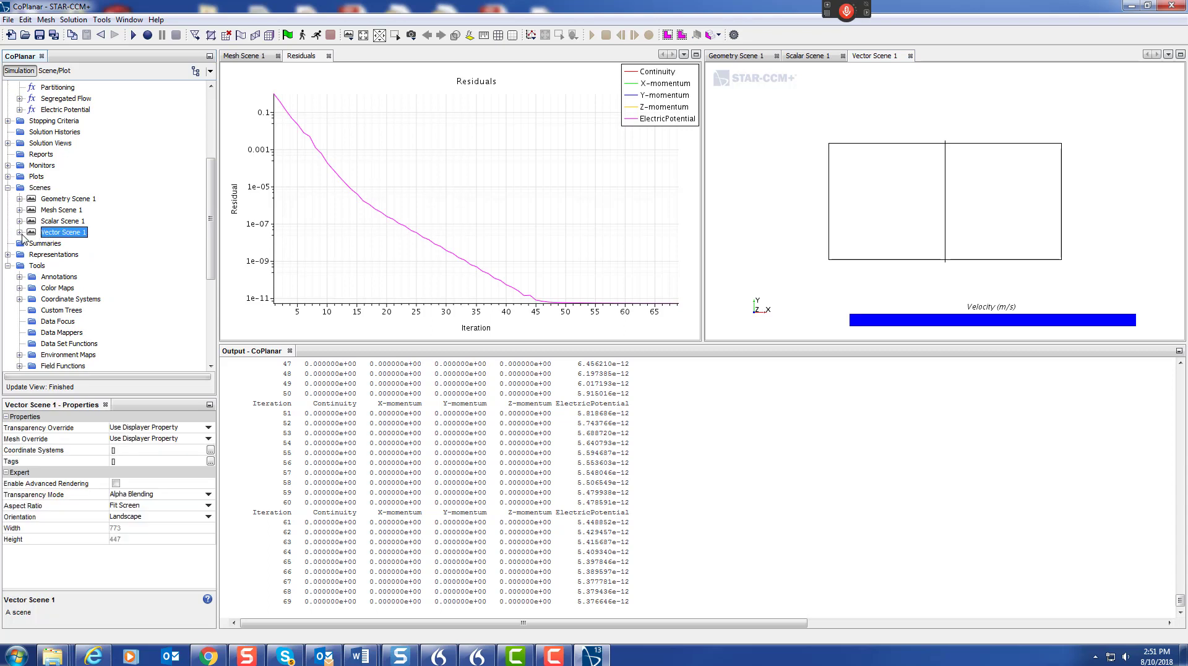
{"action": "left_click", "coordinate": [19, 232]}
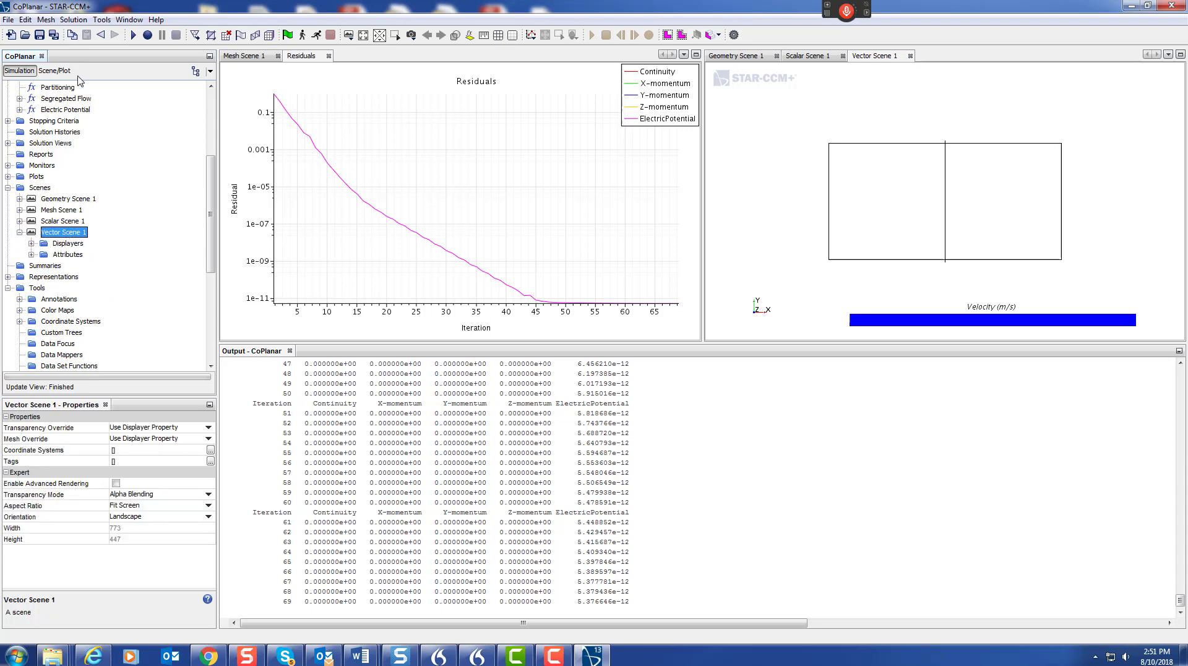
{"action": "left_click", "coordinate": [54, 71]}
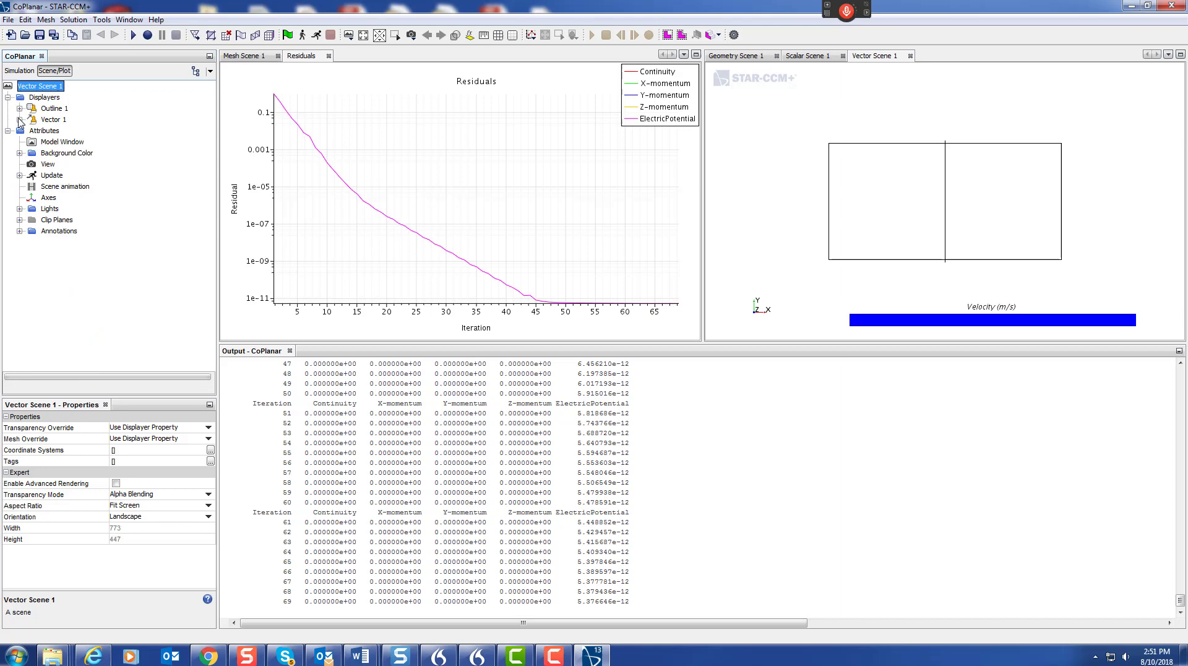
{"action": "left_click", "coordinate": [19, 119]}
{"action": "double_click", "coordinate": [67, 143]}
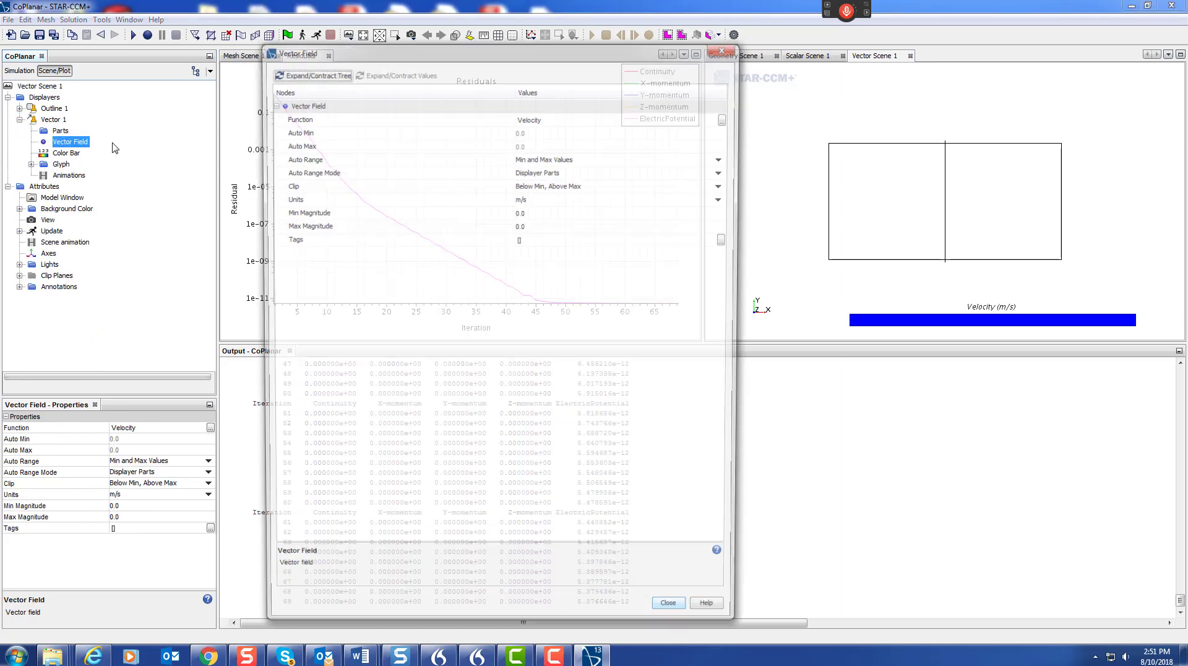
{"action": "left_click", "coordinate": [540, 119]}
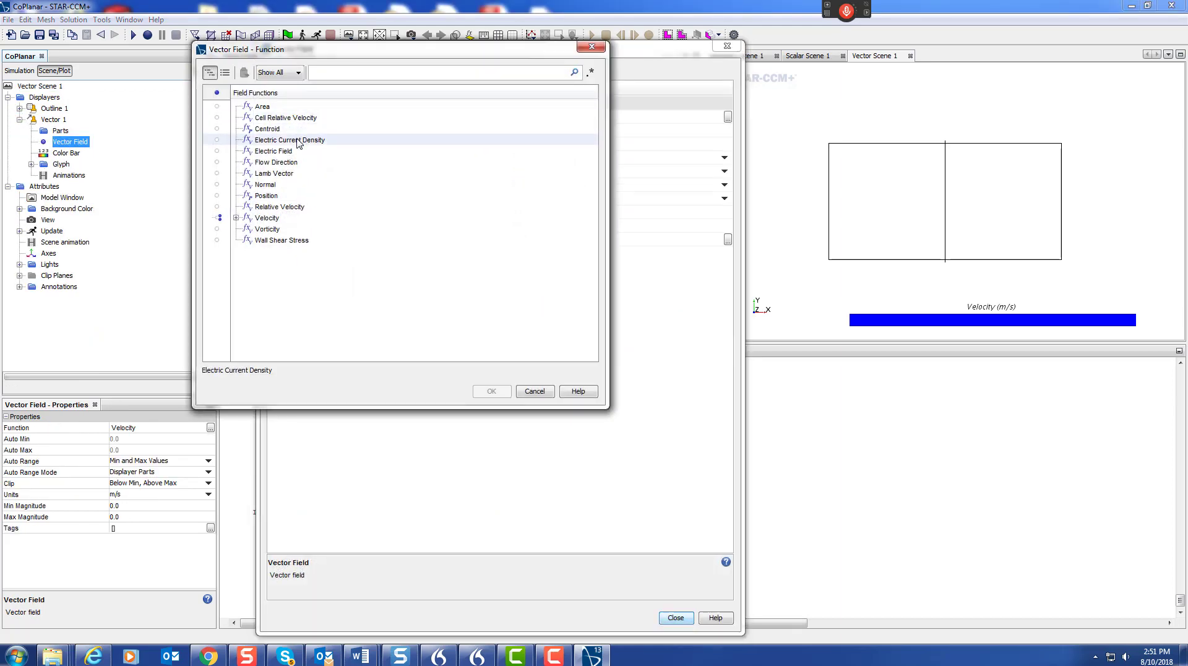
{"action": "left_click", "coordinate": [295, 140]}
{"action": "left_click", "coordinate": [506, 392]}
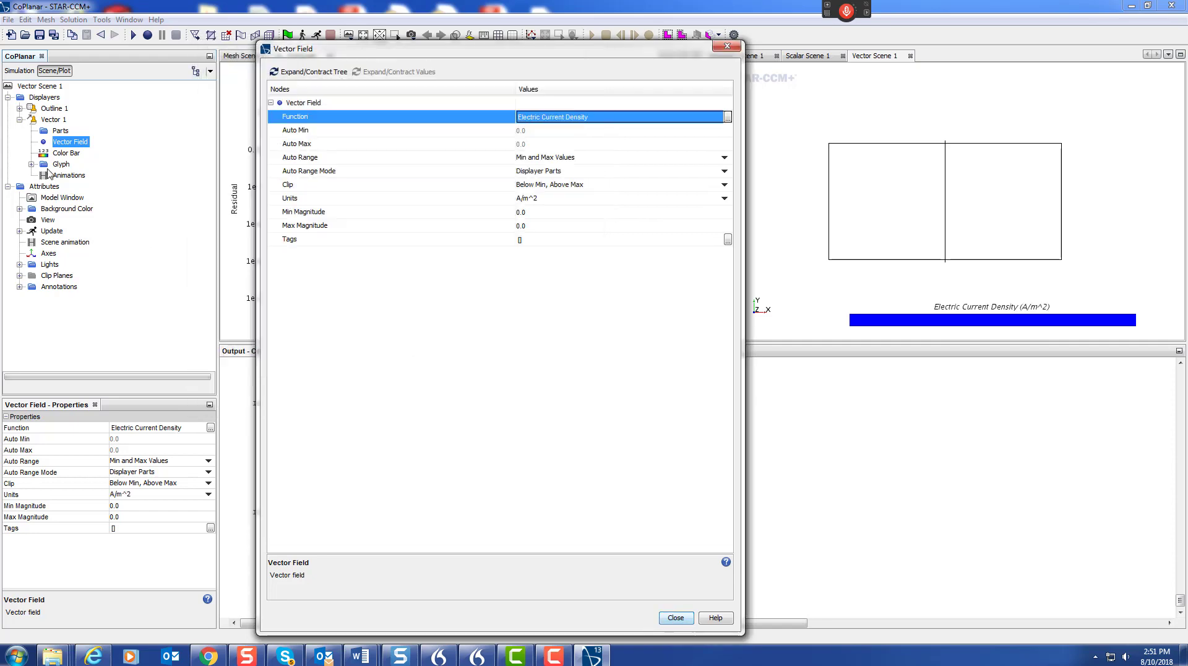
{"action": "left_click", "coordinate": [63, 133]}
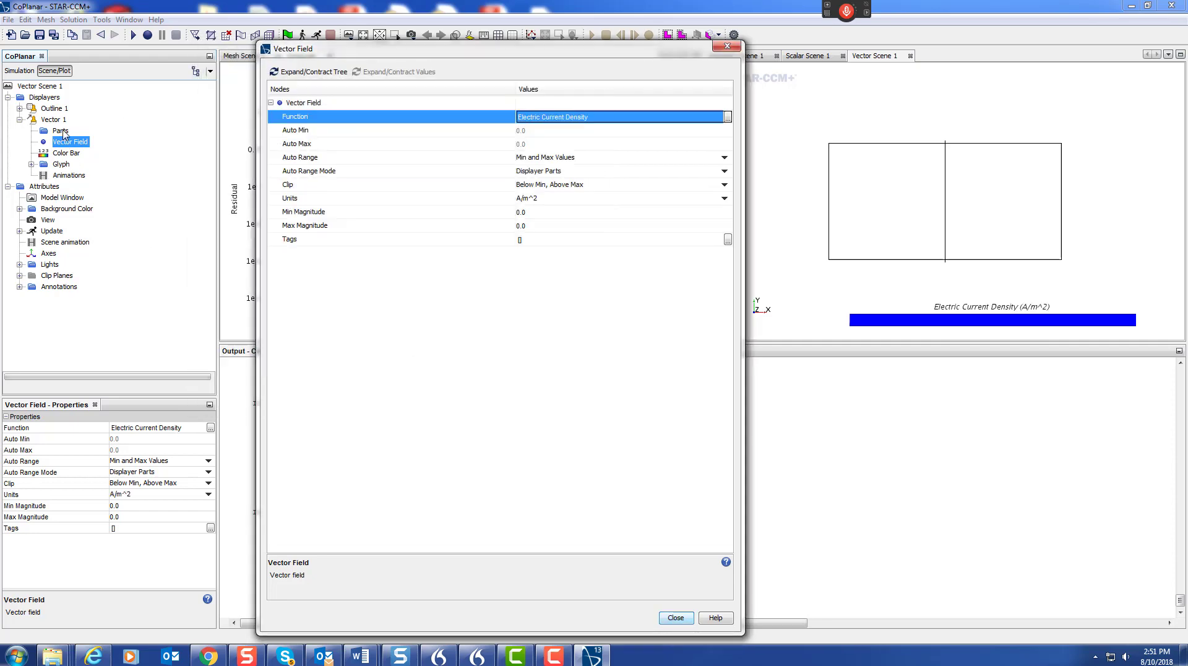
{"action": "left_click", "coordinate": [677, 616]}
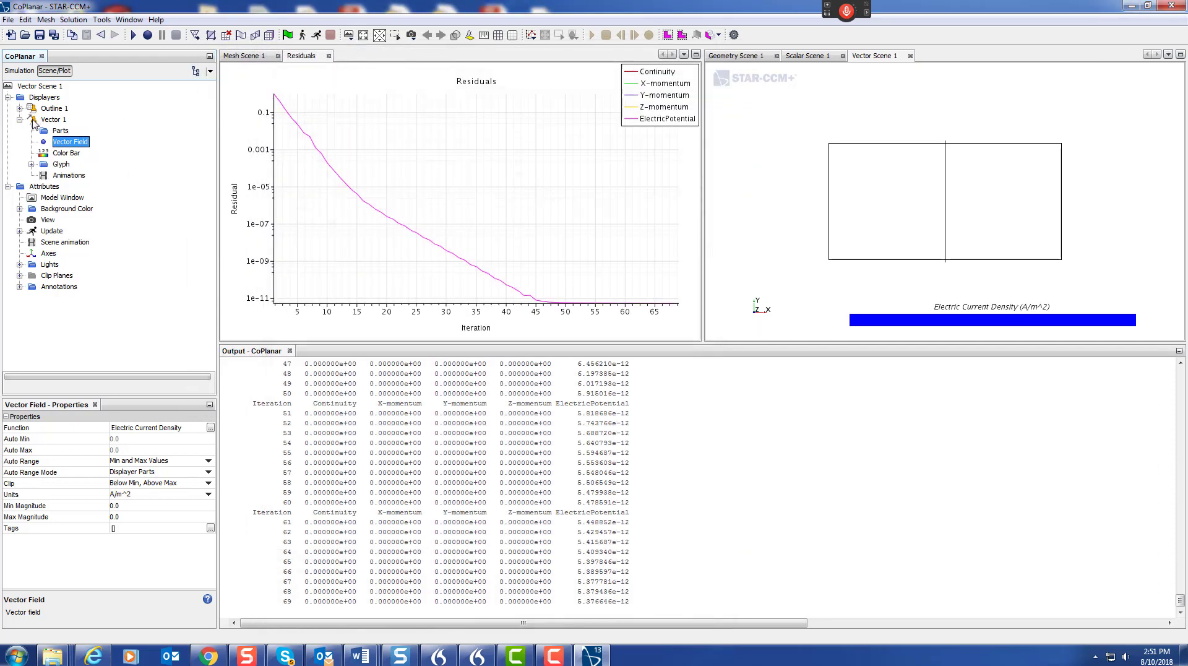
Display the current density vectors on the Plane Section
{"action": "double_click", "coordinate": [60, 131]}
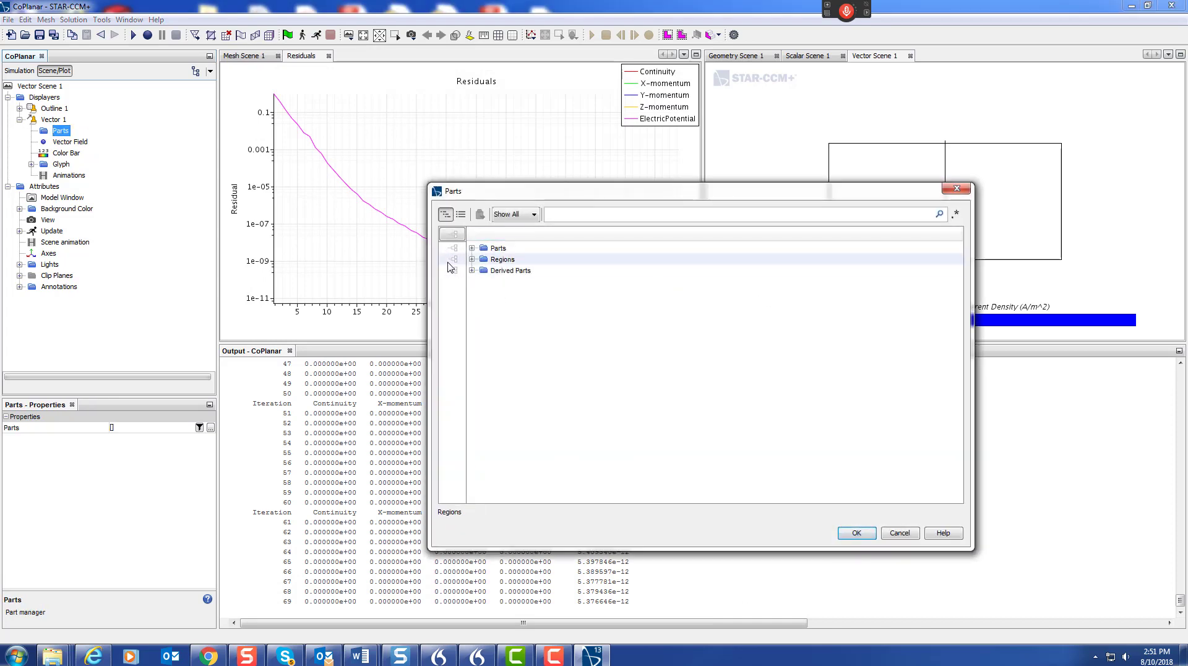
{"action": "left_click", "coordinate": [471, 270]}
{"action": "left_click", "coordinate": [524, 282]}
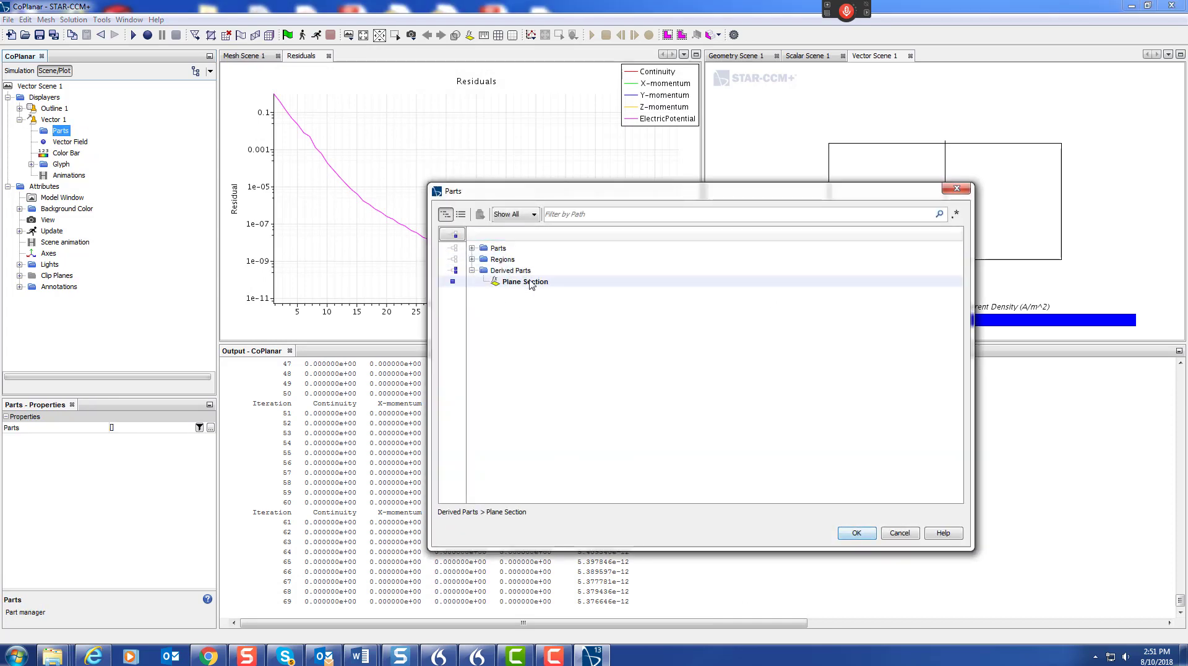
{"action": "left_click", "coordinate": [859, 531]}
{"action": "left_click_drag", "start_coordinate": [967, 245], "coordinate": [957, 256]}
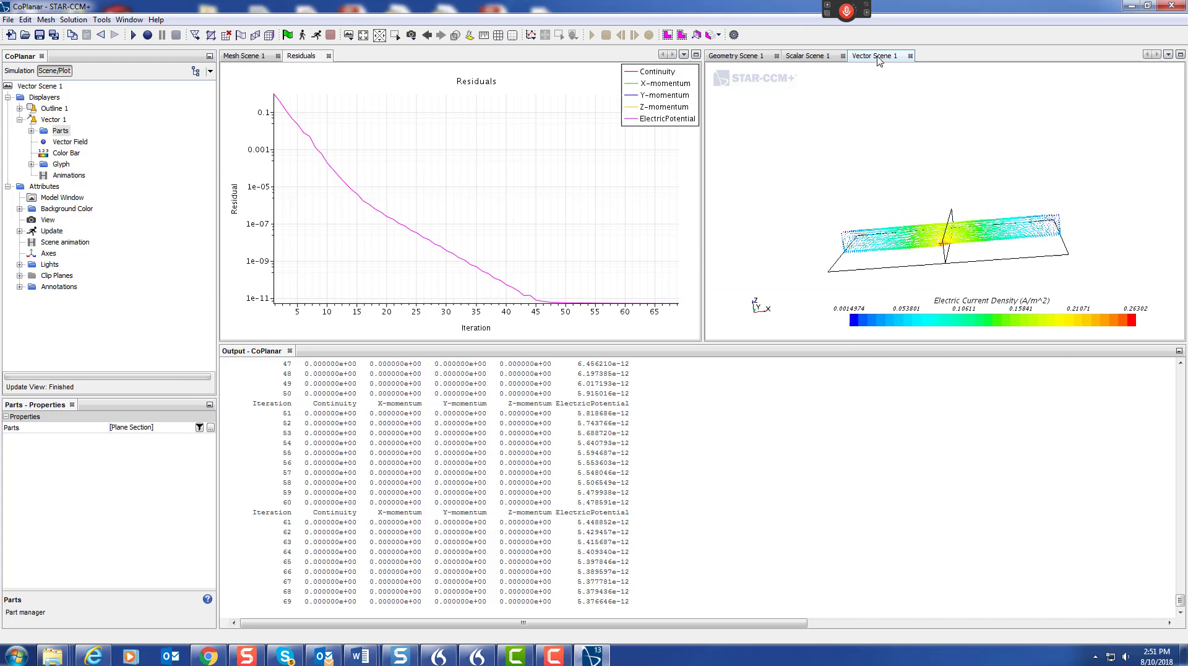
Dock the vector scene in its own pane beside the potential scene, rotated into 3-D
{"action": "left_click_drag", "start_coordinate": [877, 62], "coordinate": [601, 408]}
{"action": "scroll", "coordinate": [450, 513], "scroll_direction": "up", "scroll_amount": 5}
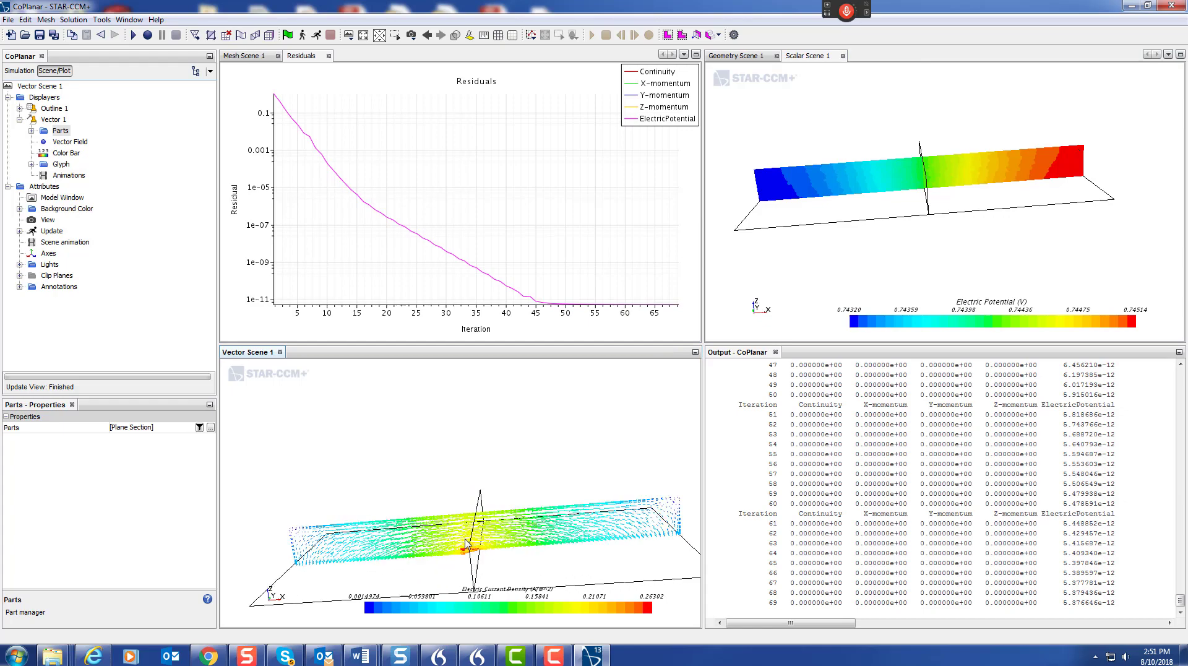
{"action": "left_click_drag", "start_coordinate": [538, 541], "coordinate": [413, 547]}
{"action": "left_click", "coordinate": [413, 547]}
{"action": "scroll", "coordinate": [489, 527], "scroll_direction": "down", "scroll_amount": 3}
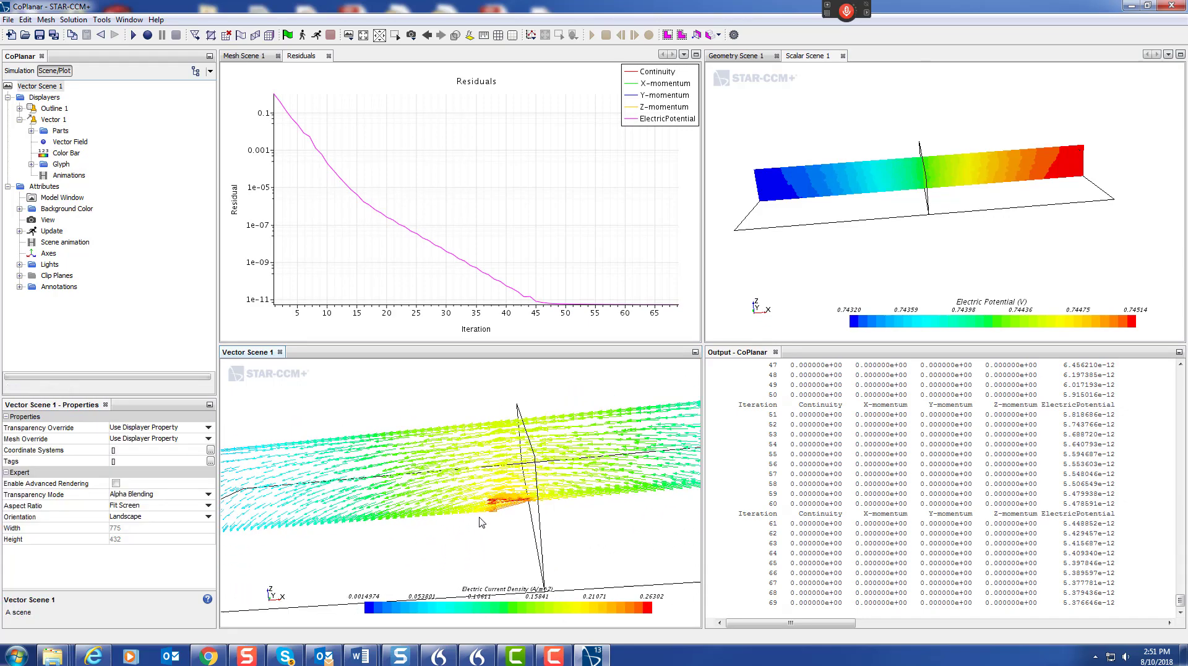
{"action": "left_click_drag", "start_coordinate": [480, 522], "coordinate": [524, 483]}
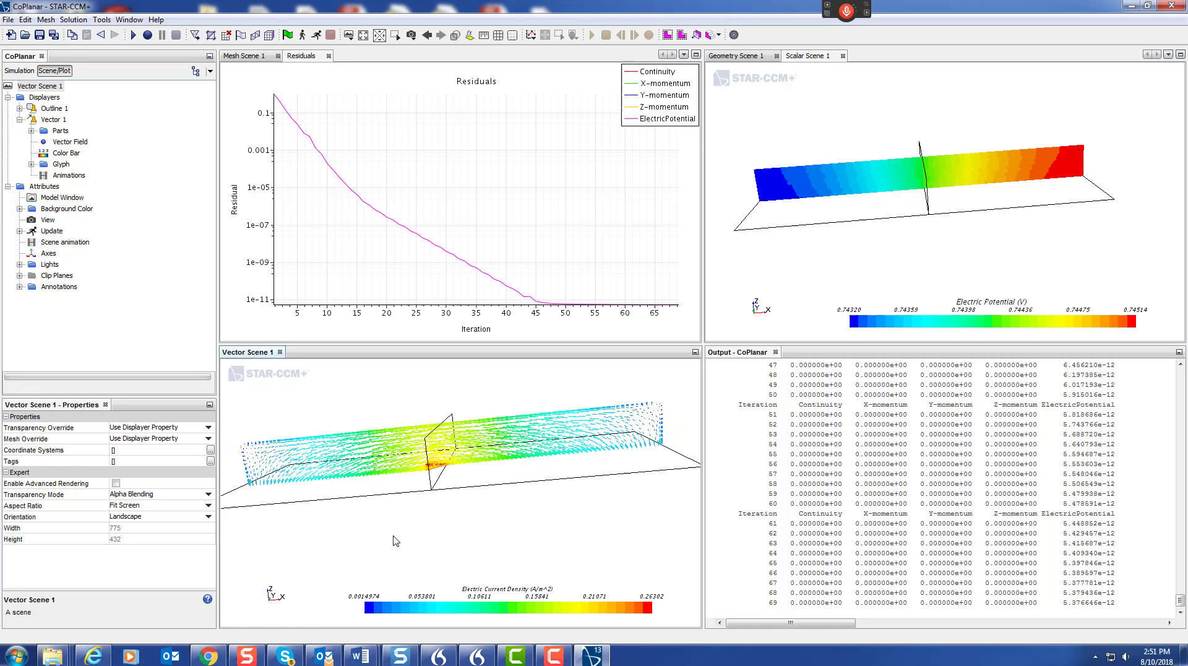
{"action": "left_click_drag", "start_coordinate": [396, 539], "coordinate": [428, 548]}
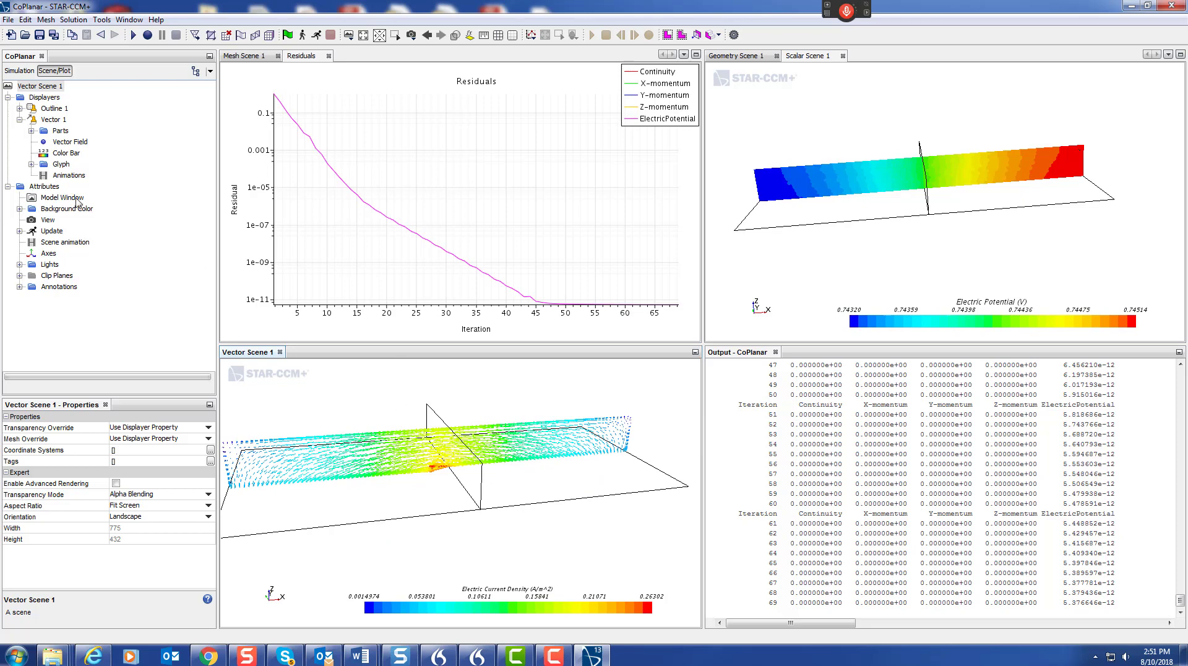
Create a new scalar scene coloured by Boundary Specific Electric Current
{"action": "left_click", "coordinate": [24, 72]}
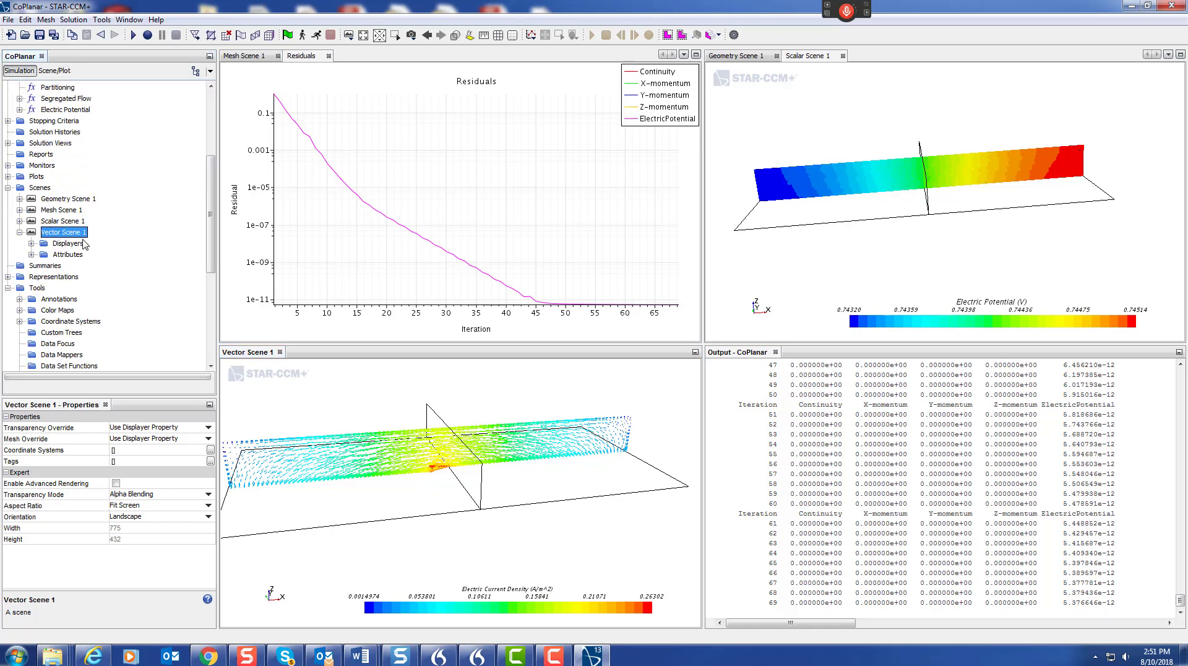
{"action": "right_click", "coordinate": [45, 191]}
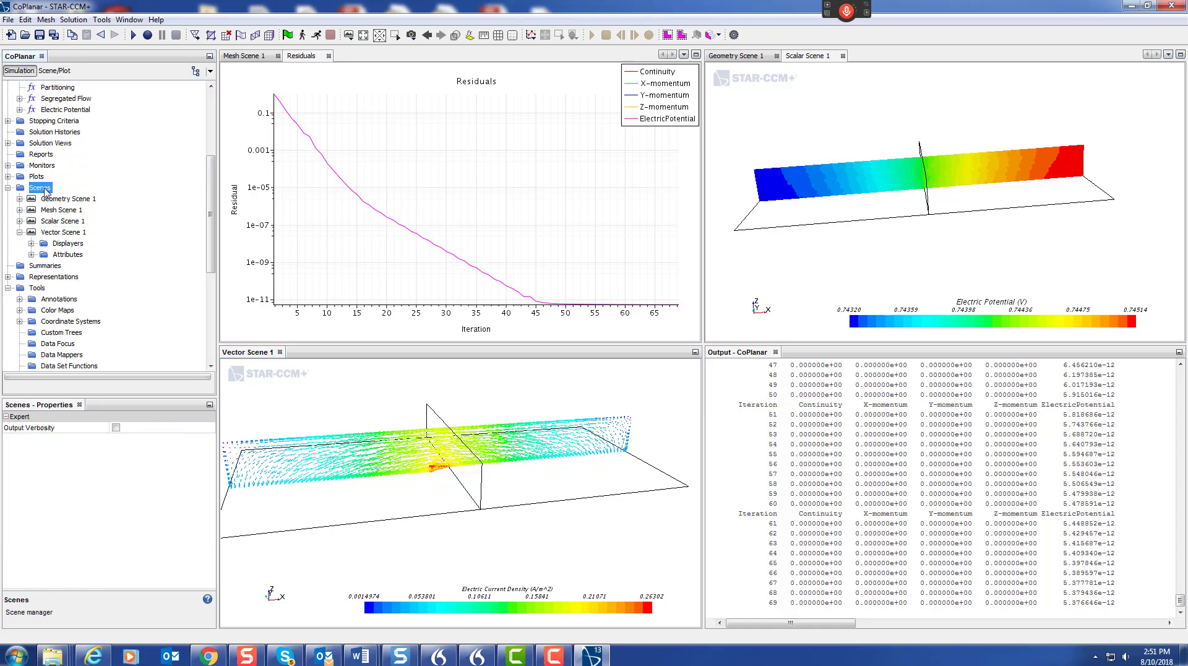
{"action": "mouse_move", "coordinate": [151, 197]}
{"action": "left_click", "coordinate": [199, 224]}
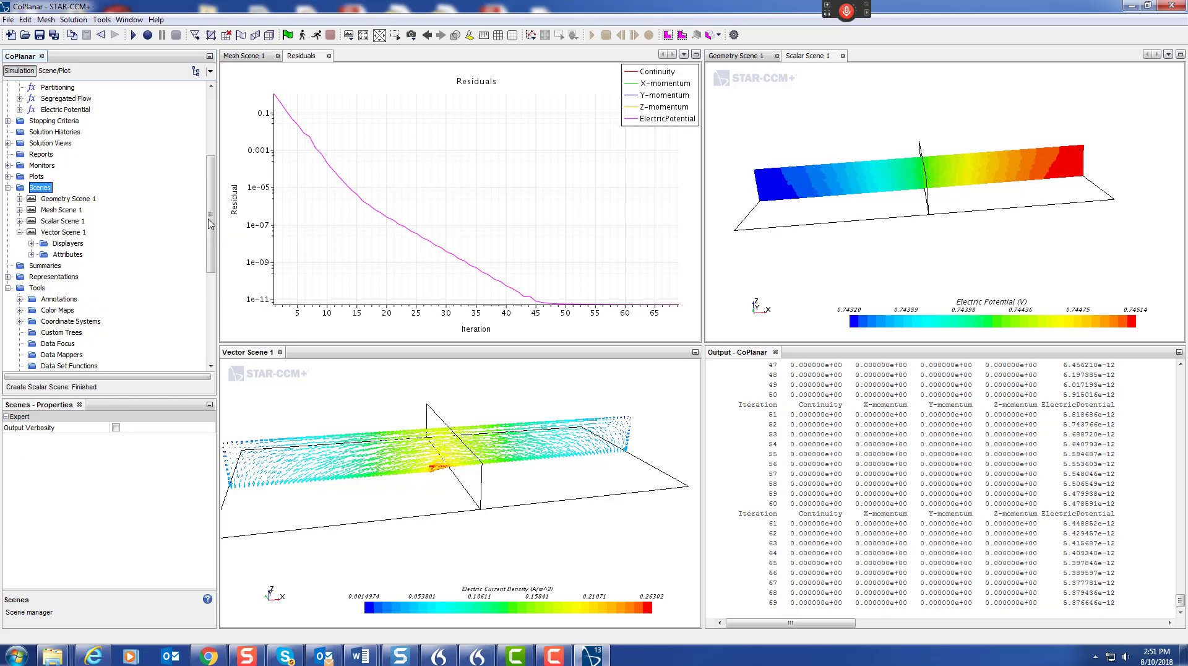
{"action": "left_click_drag", "start_coordinate": [972, 268], "coordinate": [984, 228]}
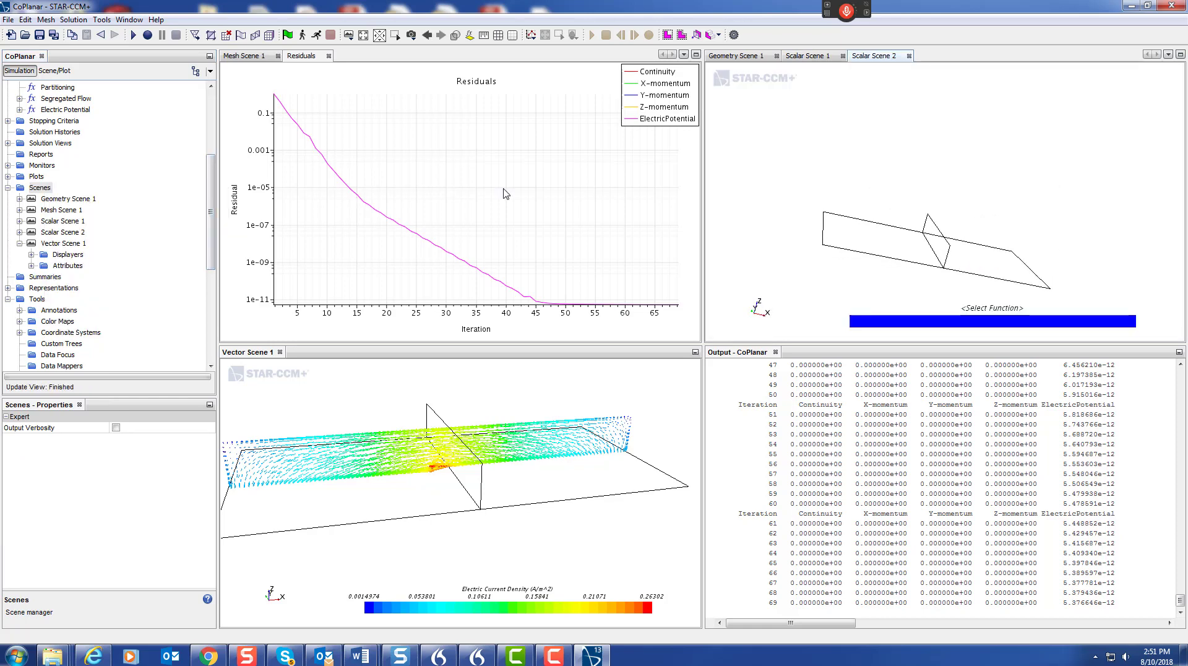
{"action": "left_click", "coordinate": [972, 321]}
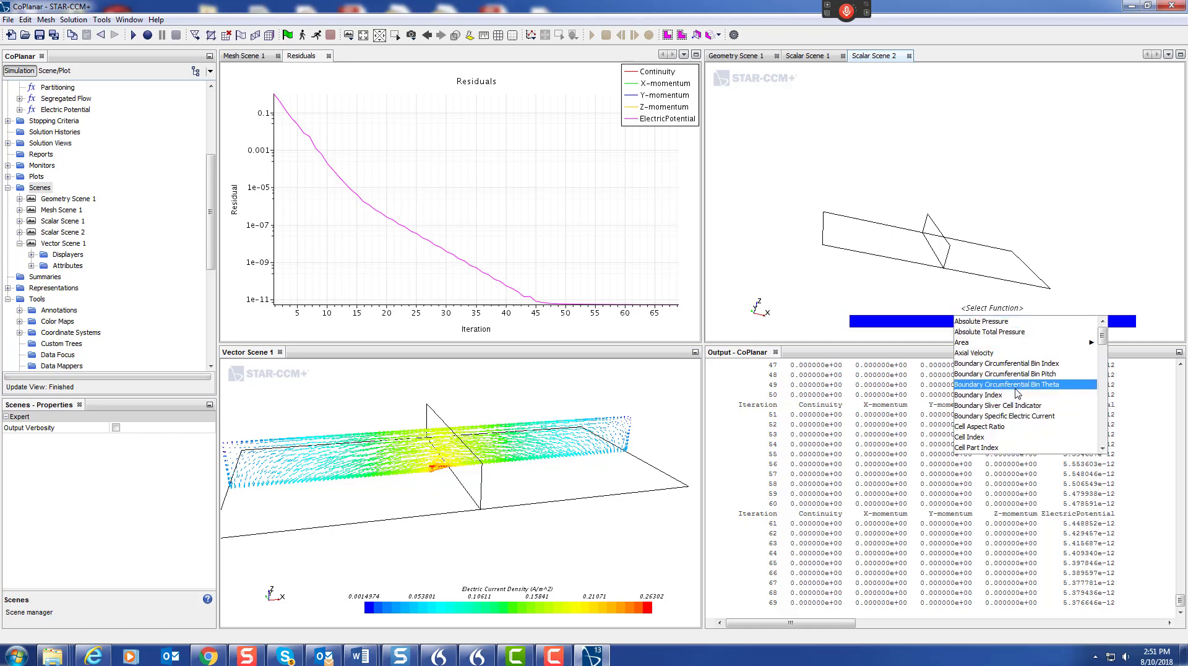
{"action": "left_click", "coordinate": [1025, 416]}
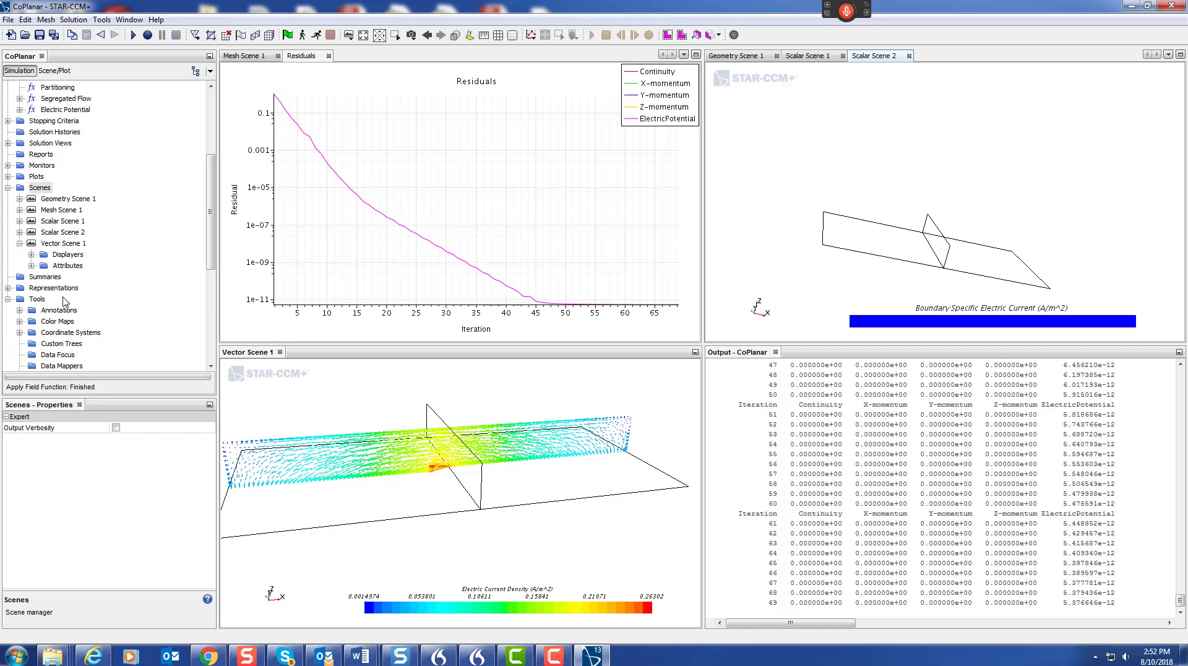
Rename Scalar Scene 2 to BSCD and expand its Scalar 1 displayer
{"action": "left_click", "coordinate": [57, 233]}
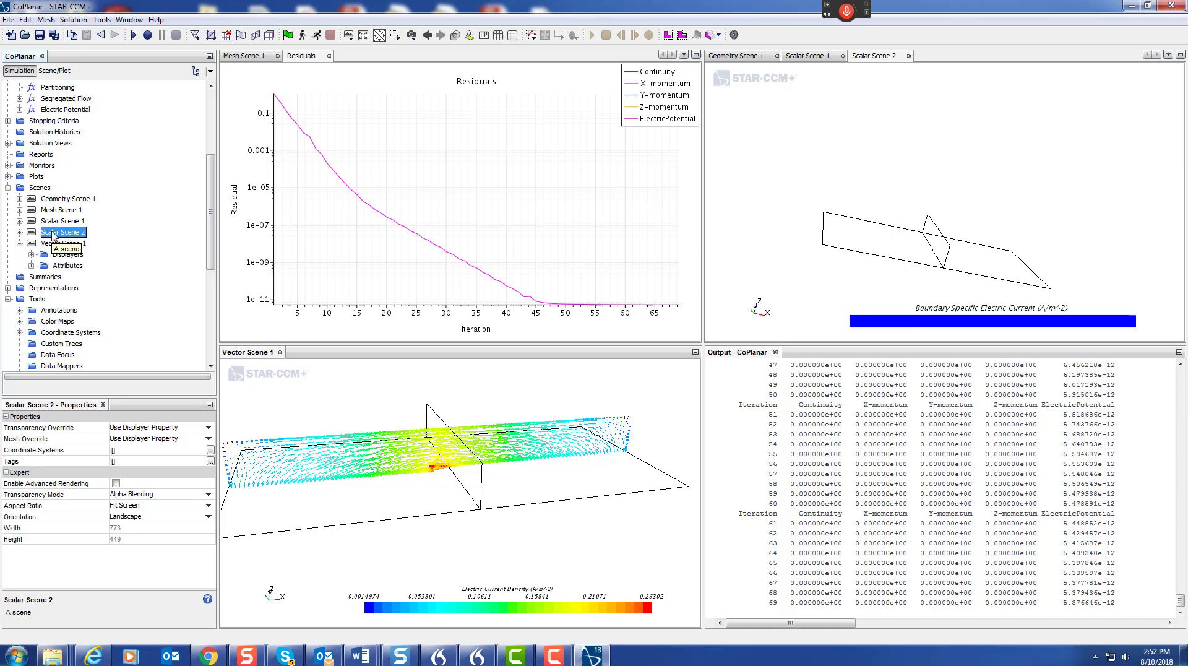
{"action": "left_click", "coordinate": [59, 232]}
{"action": "type", "text": "BSCD"}
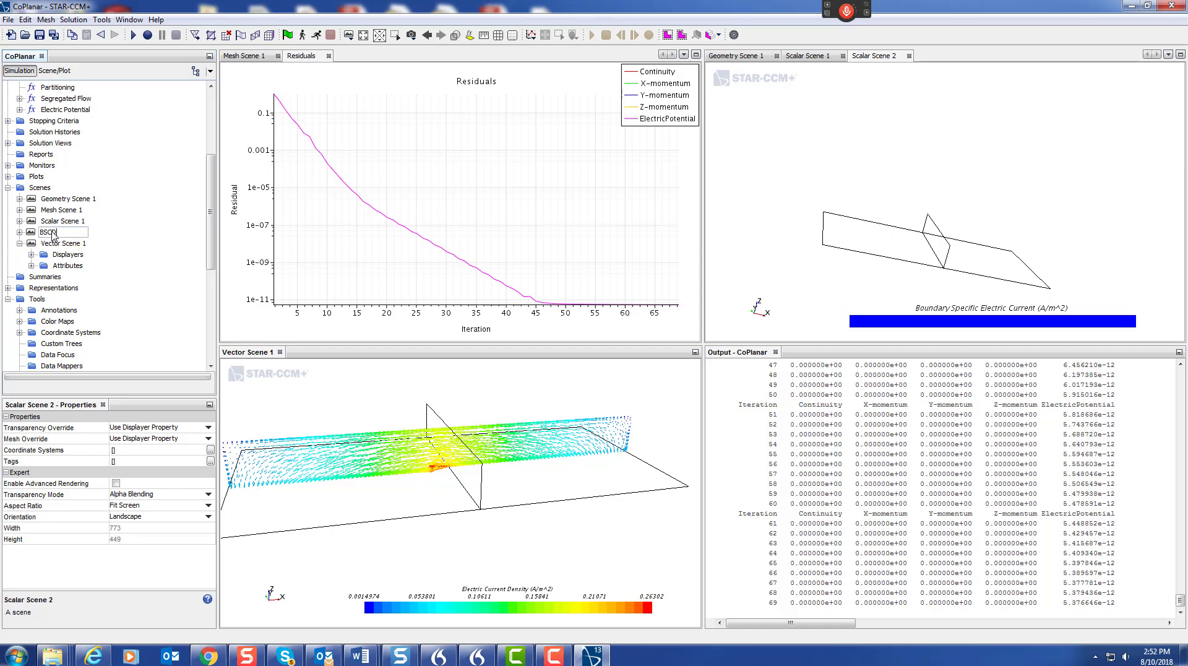
{"action": "key", "text": "Return"}
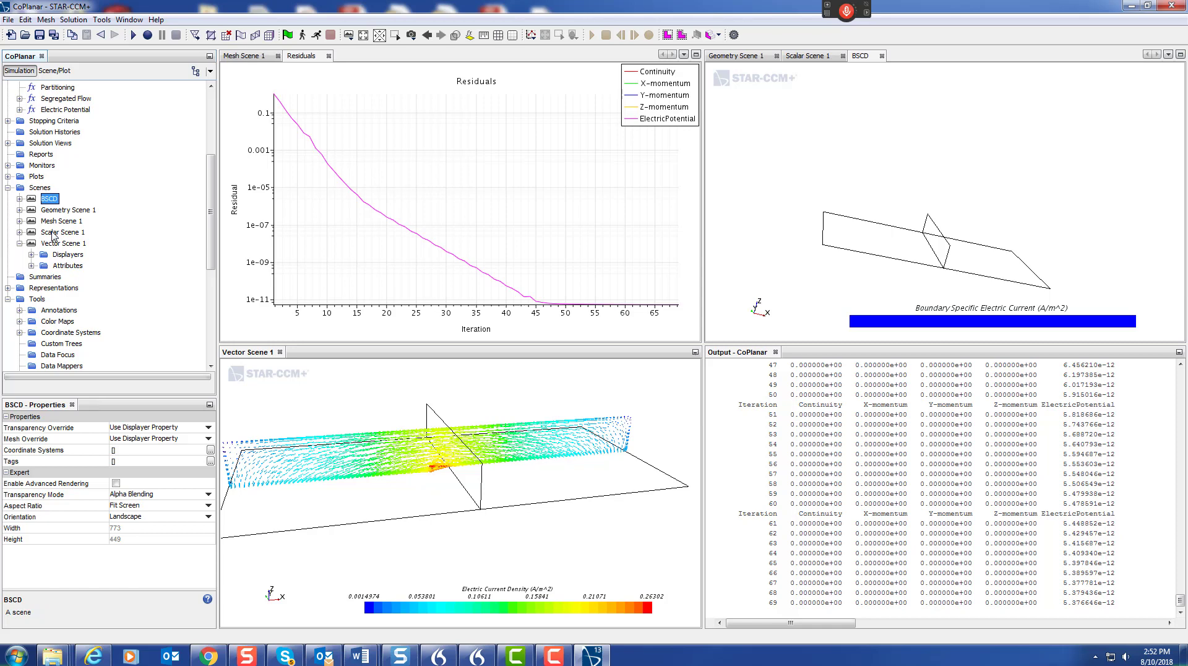
{"action": "left_click", "coordinate": [20, 198]}
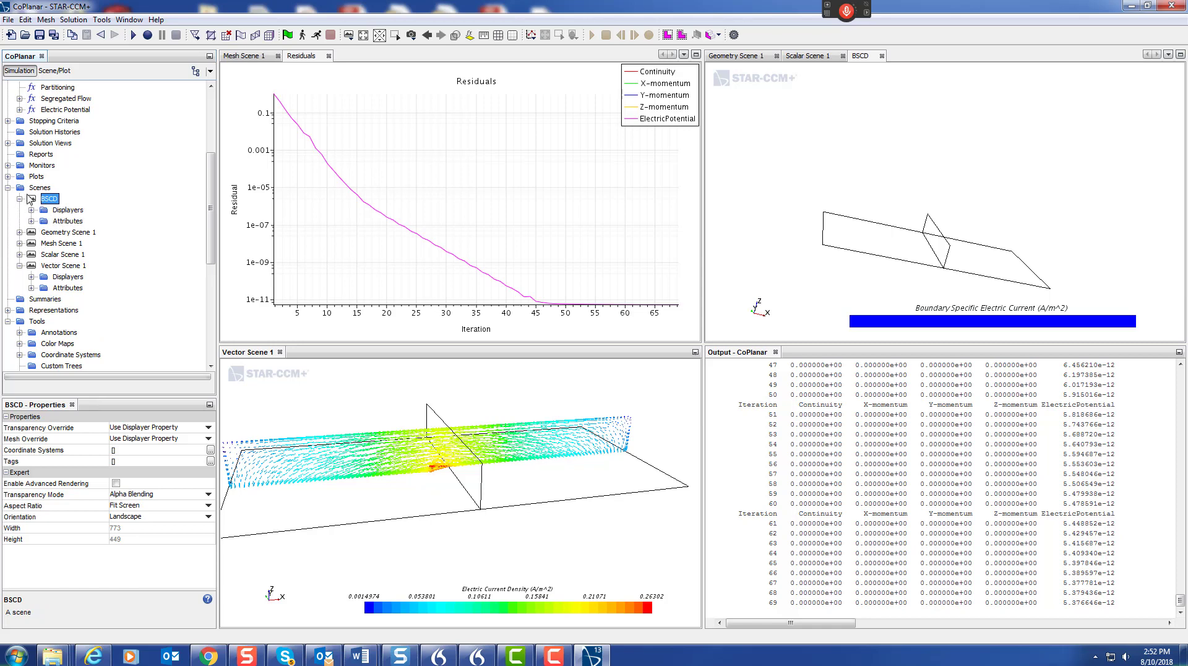
{"action": "left_click", "coordinate": [54, 70]}
{"action": "left_click", "coordinate": [20, 119]}
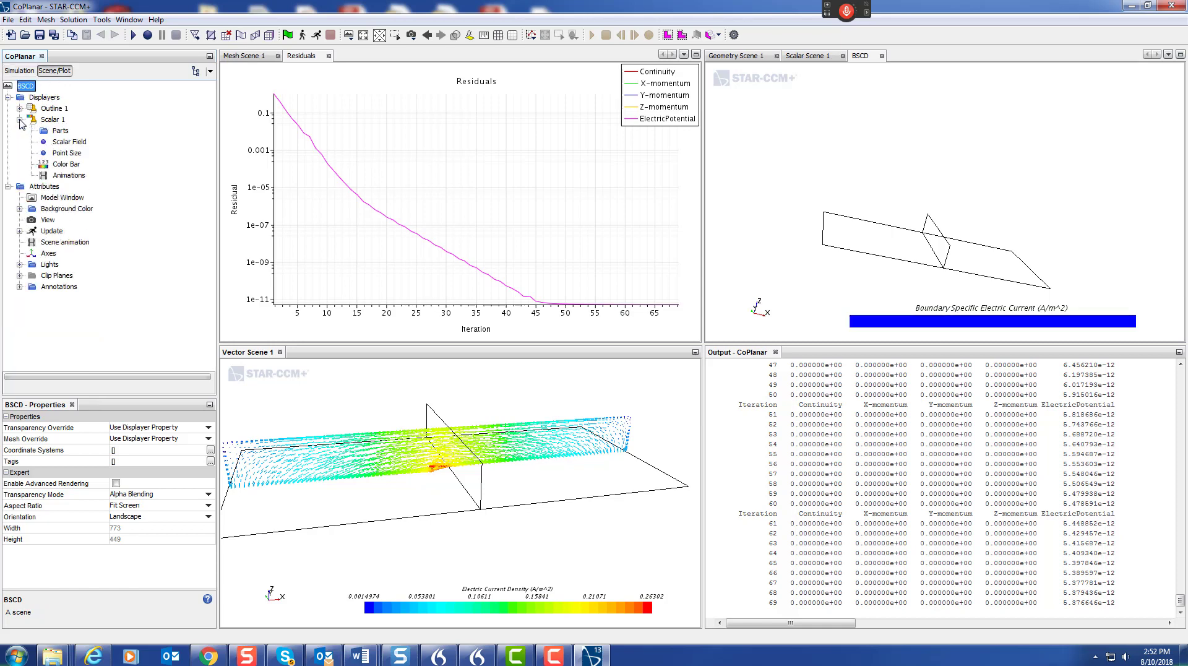
Show the BSCD scalar on the Anodic and Cathodic boundaries (−0.040607 to 0.039644 A/m^2), viewed front-on
{"action": "left_click", "coordinate": [62, 131]}
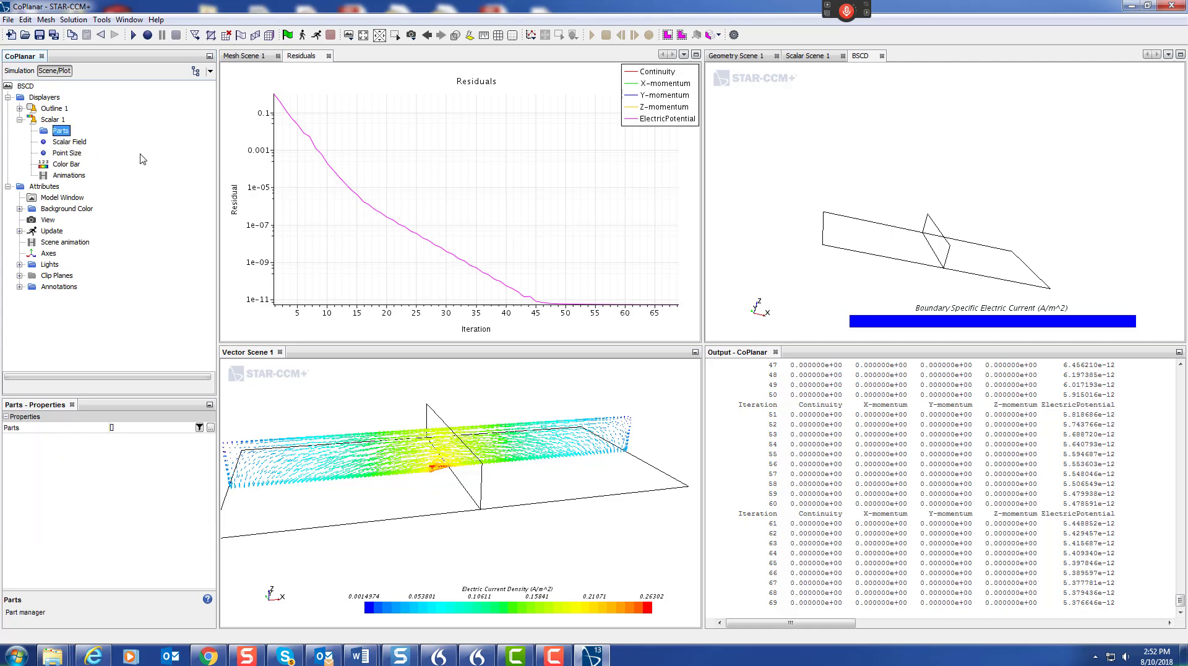
{"action": "double_click", "coordinate": [58, 135]}
{"action": "left_click", "coordinate": [502, 260]}
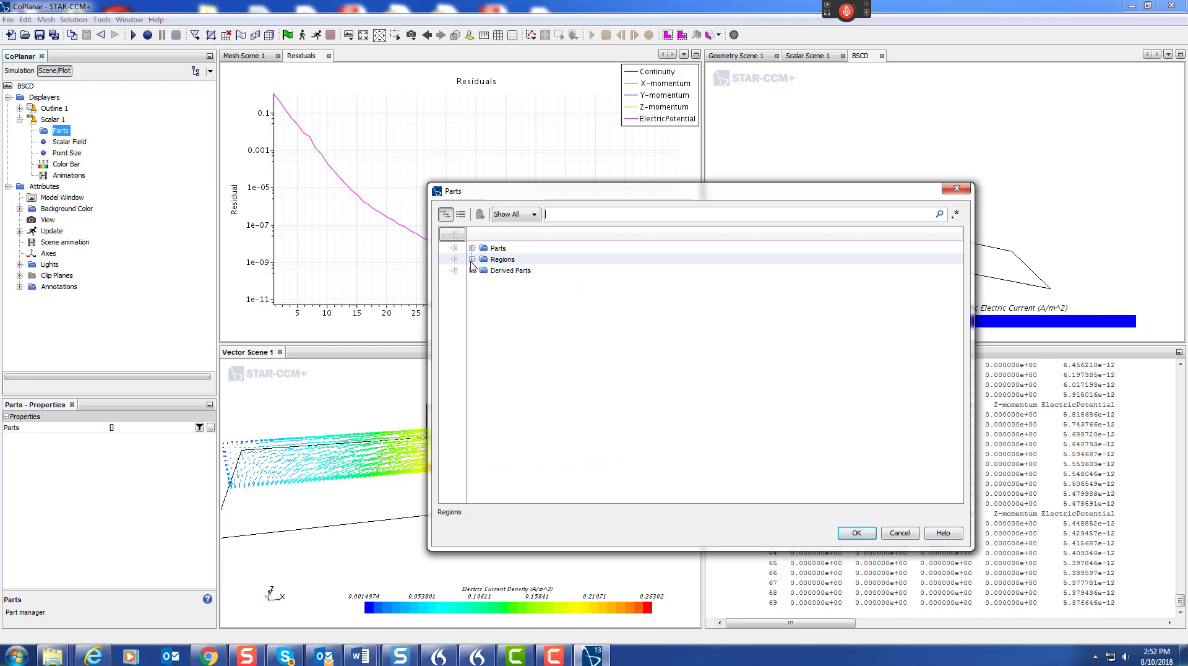
{"action": "left_click", "coordinate": [472, 260]}
{"action": "left_click", "coordinate": [514, 271]}
{"action": "left_click", "coordinate": [483, 271]}
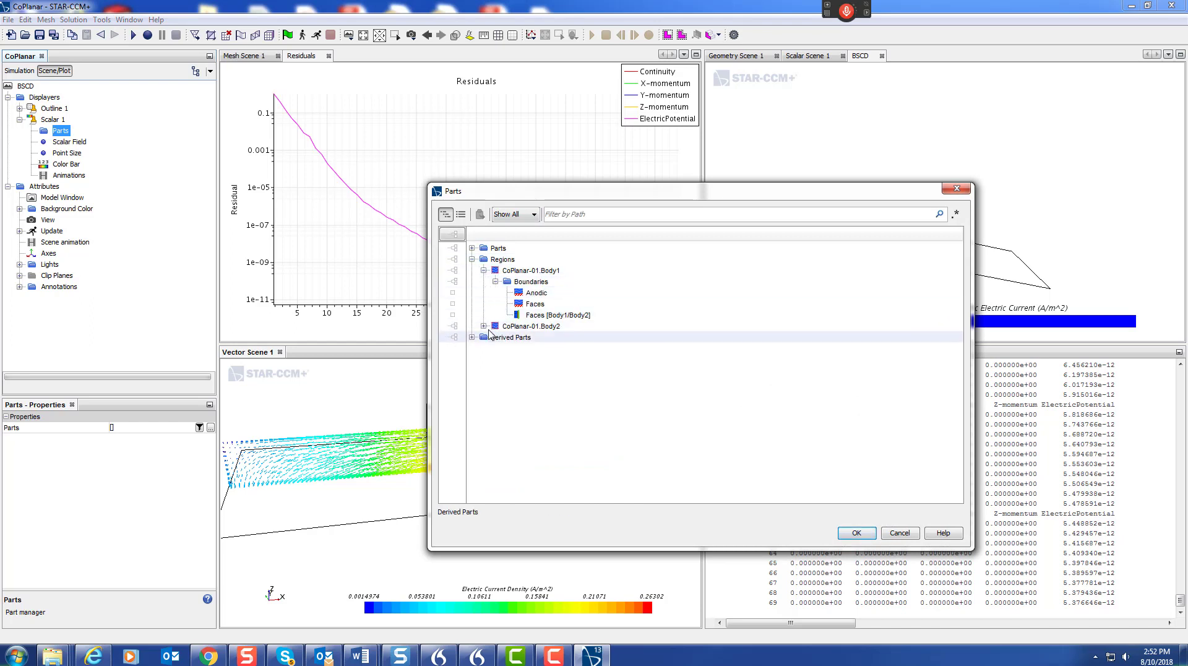
{"action": "left_click", "coordinate": [531, 326]}
{"action": "left_click", "coordinate": [483, 326]}
{"action": "left_click", "coordinate": [527, 303]}
{"action": "left_click", "coordinate": [452, 293]}
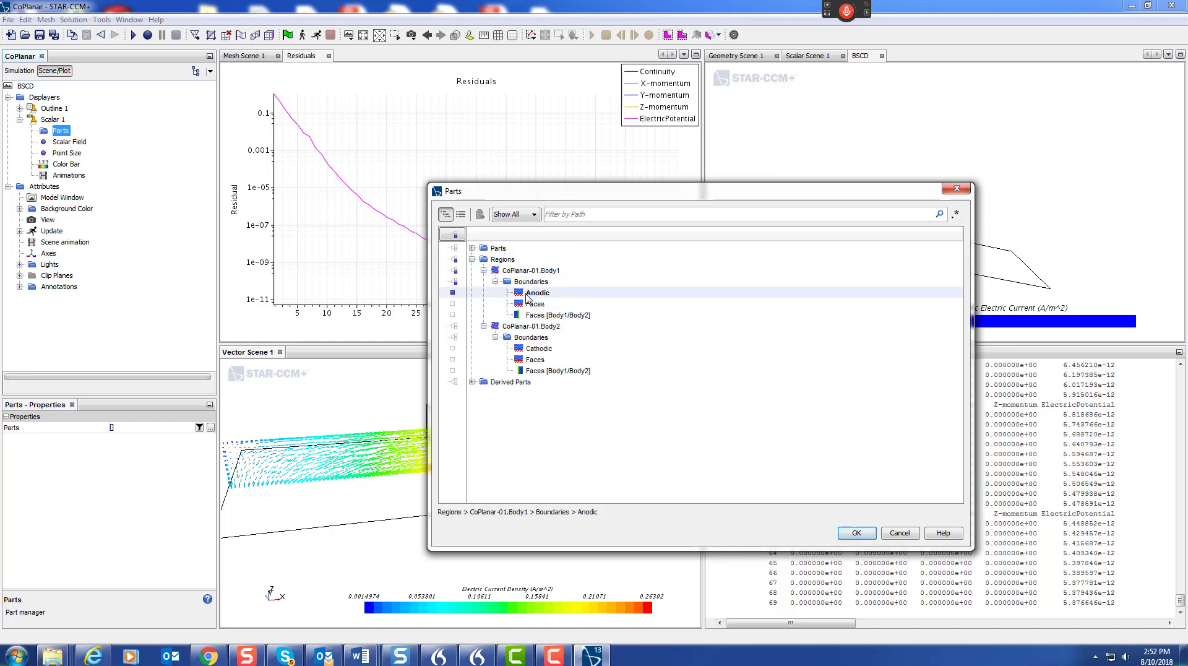
{"action": "left_click", "coordinate": [453, 349]}
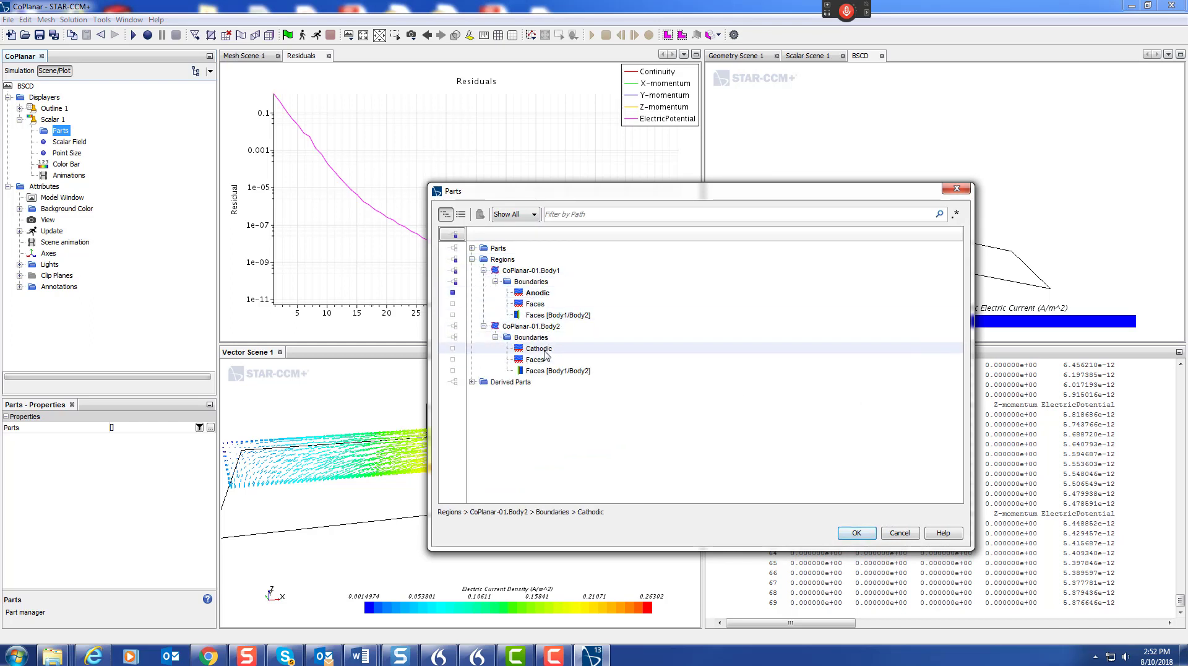
{"action": "left_click", "coordinate": [859, 534]}
{"action": "left_click_drag", "start_coordinate": [848, 231], "coordinate": [941, 228]}
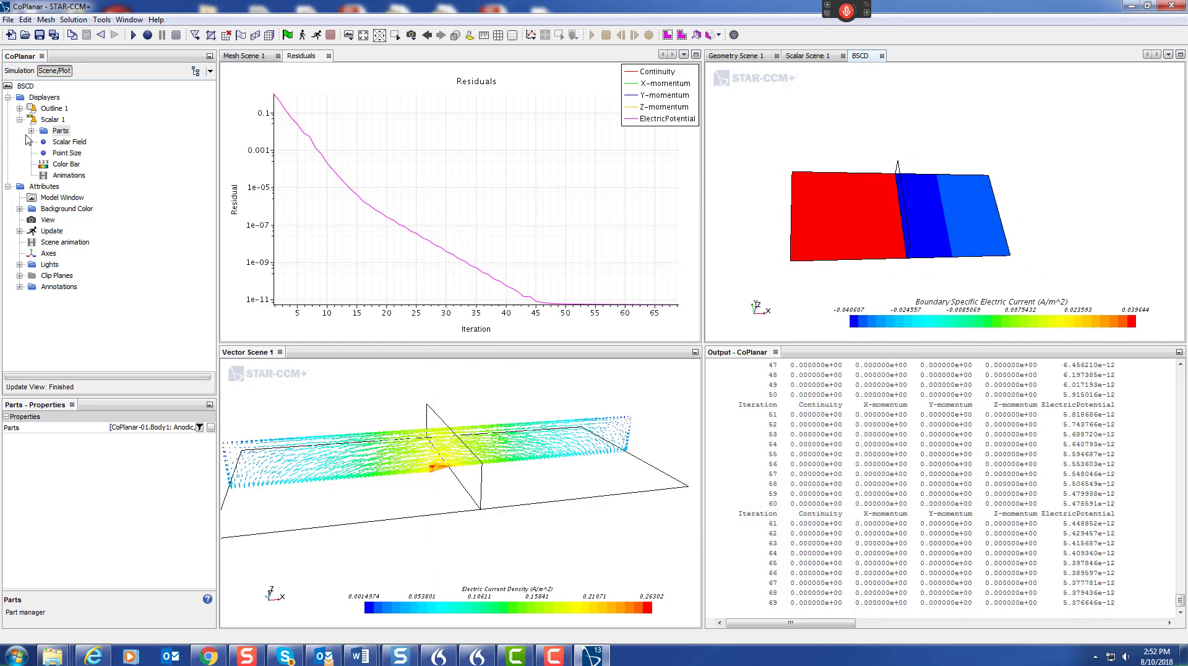
{"action": "left_click", "coordinate": [19, 70]}
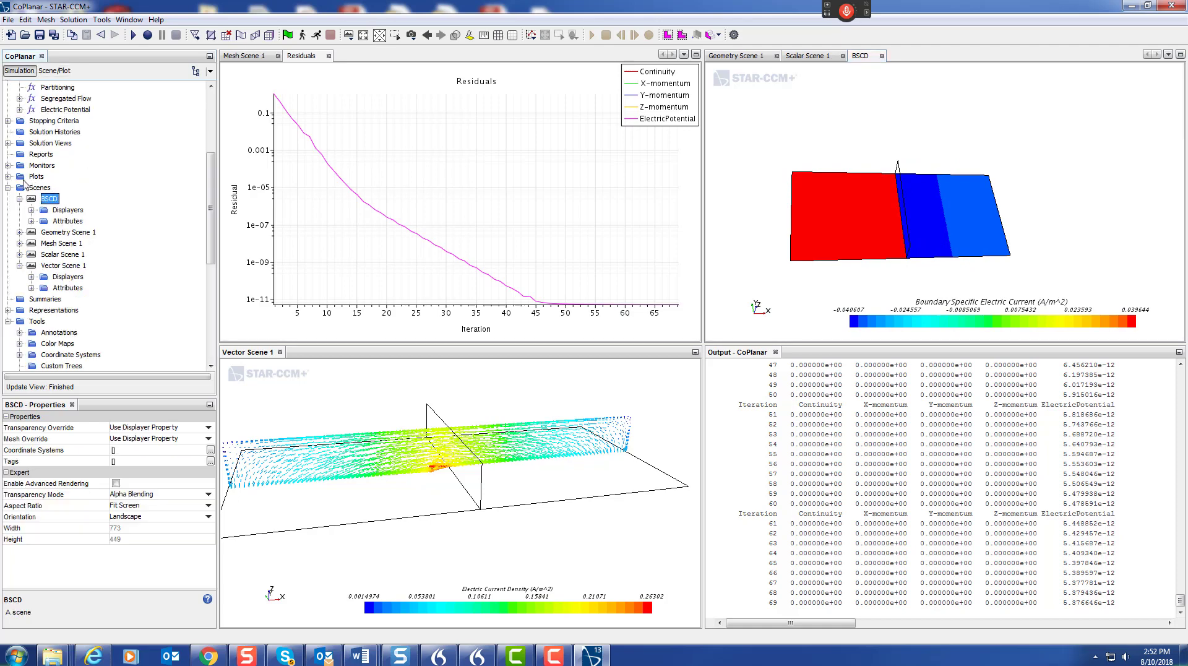
Collapse the Scenes, Geometry, Regions and Solvers folders, then create Surface Integral 1 under Reports
{"action": "left_click", "coordinate": [6, 190]}
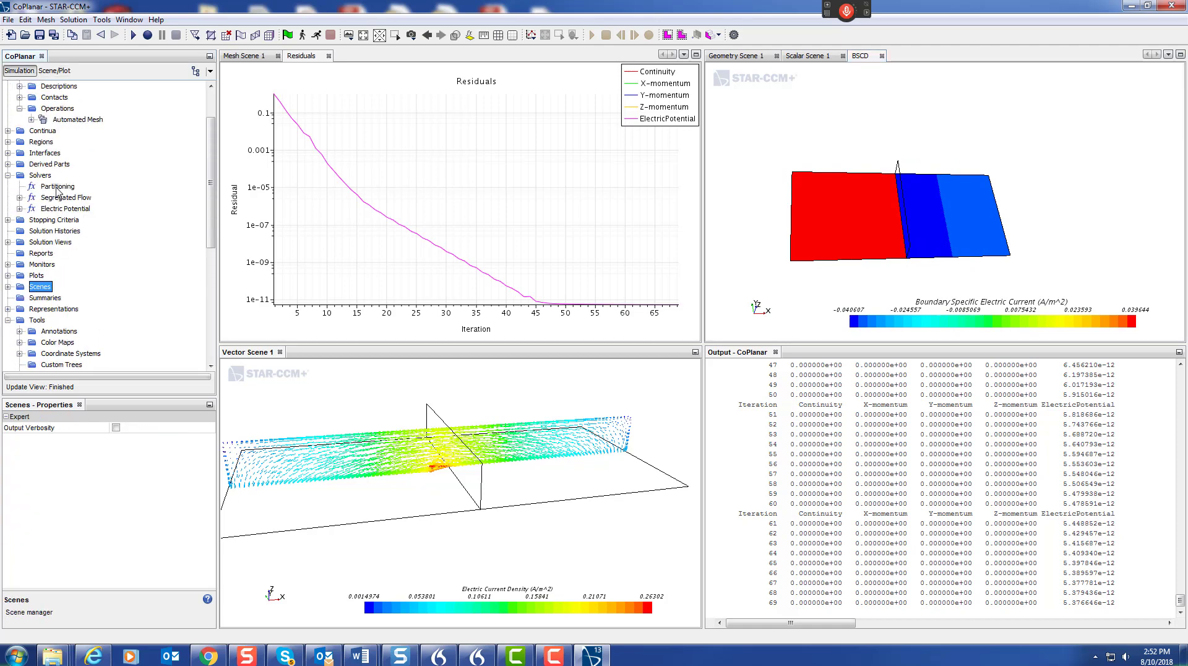
{"action": "left_click", "coordinate": [8, 142]}
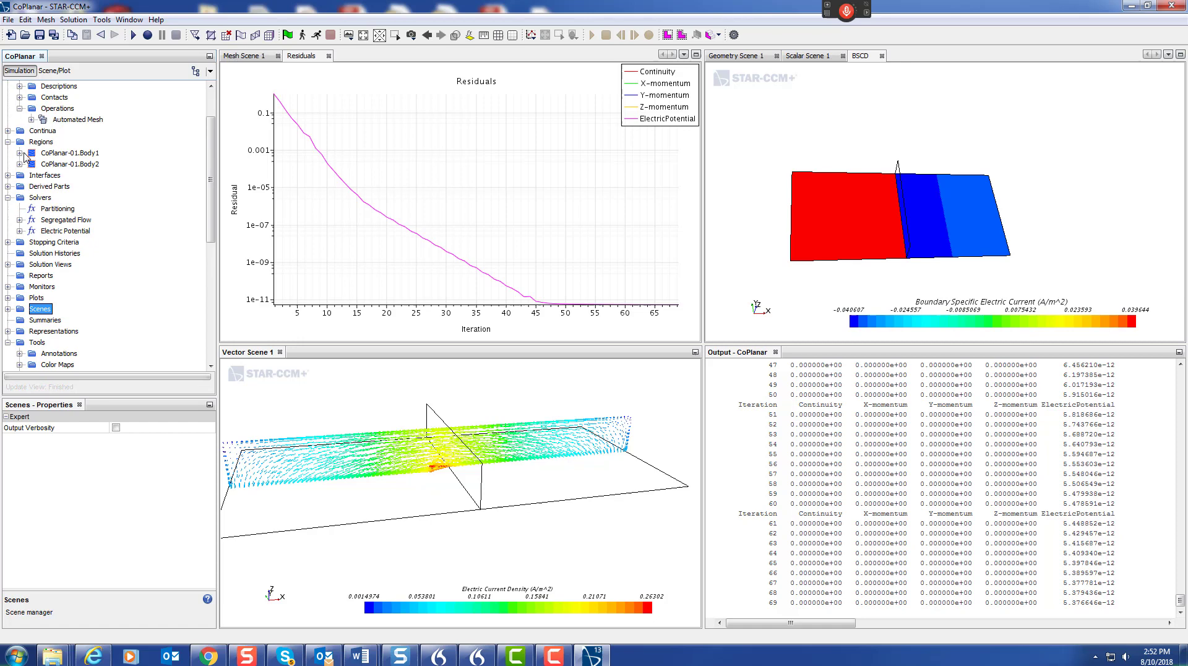
{"action": "scroll", "coordinate": [25, 158], "scroll_direction": "up", "scroll_amount": 2}
{"action": "left_click", "coordinate": [7, 97]}
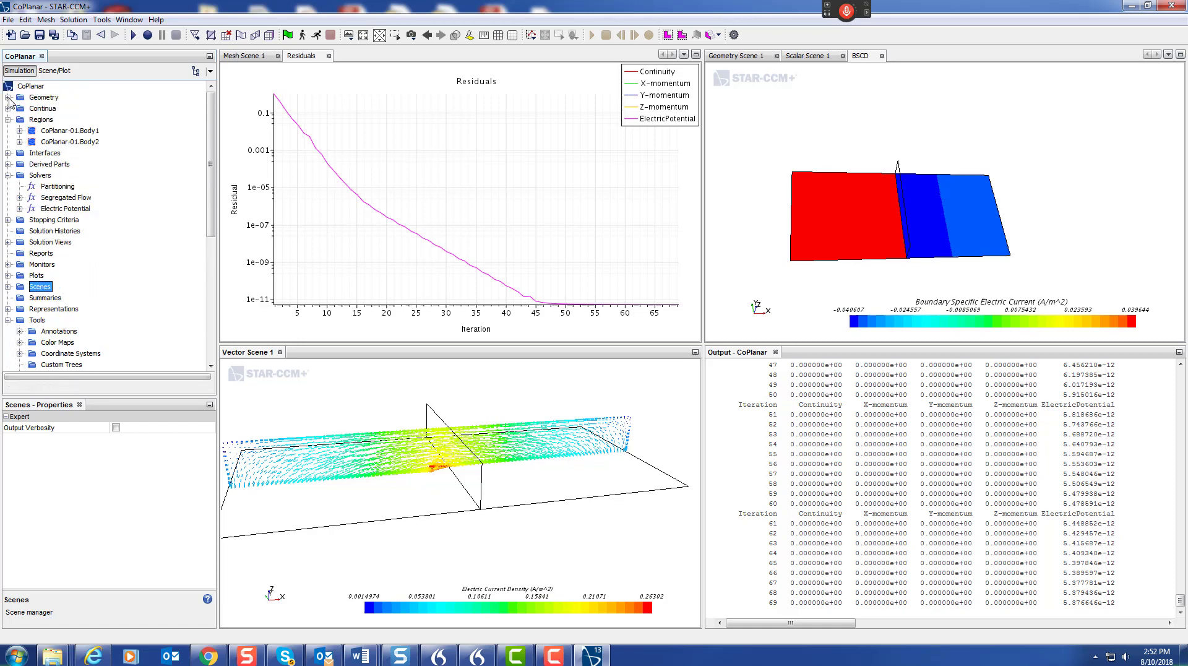
{"action": "left_click", "coordinate": [8, 120]}
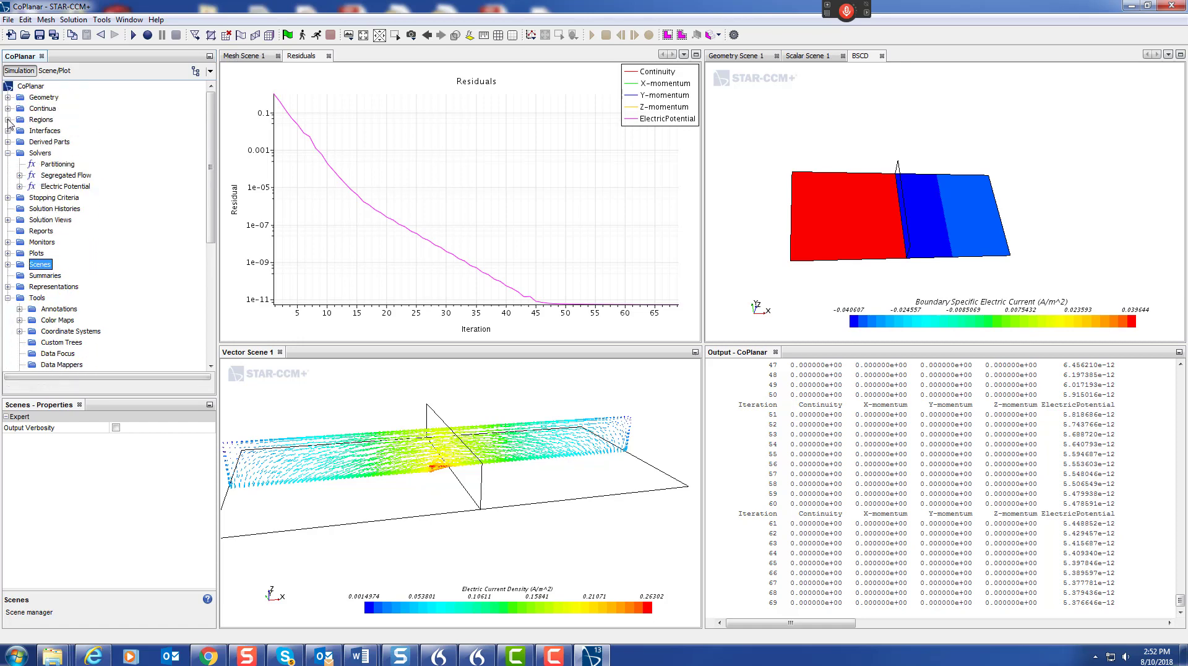
{"action": "left_click", "coordinate": [7, 153]}
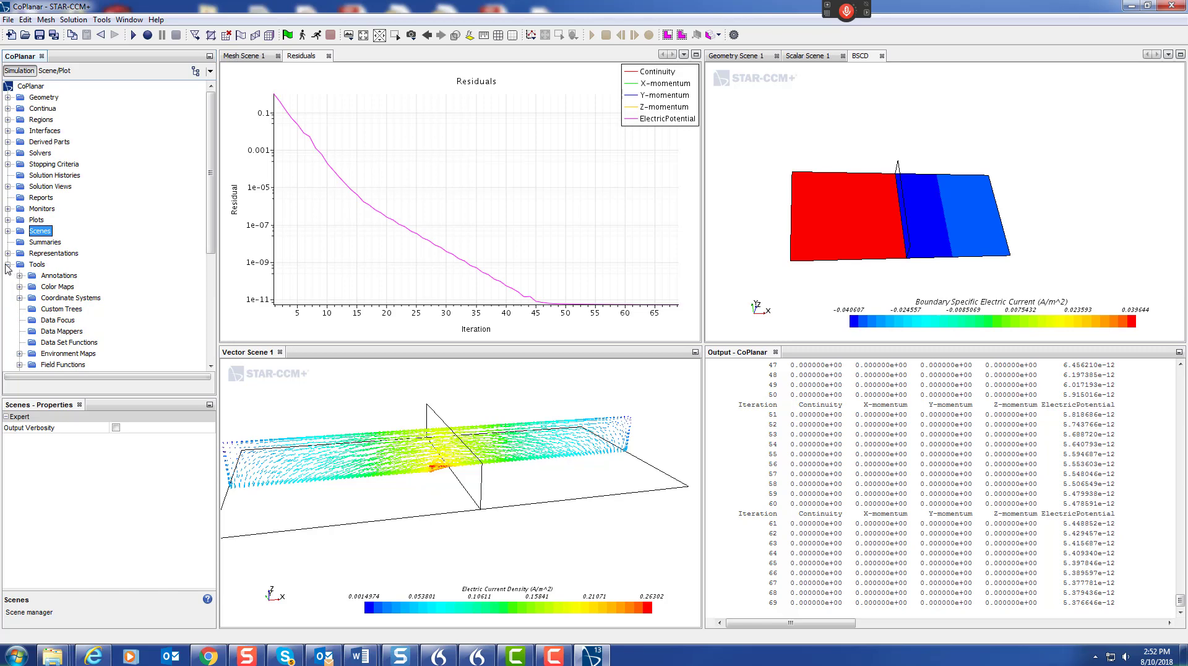
{"action": "left_click", "coordinate": [34, 198]}
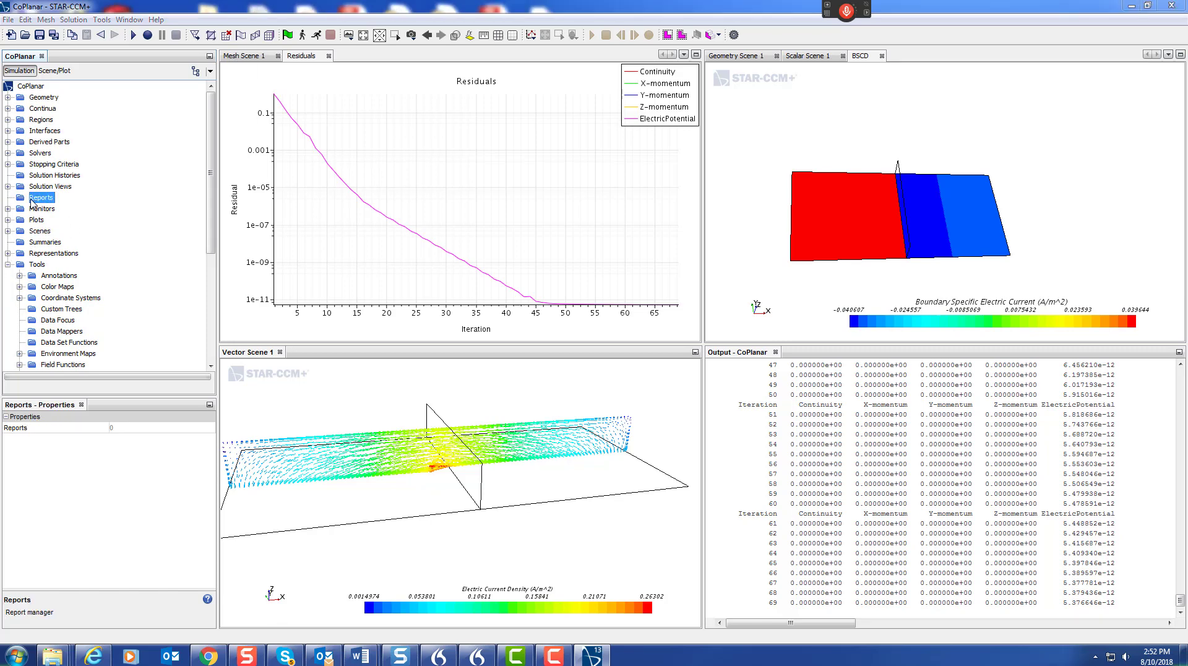
{"action": "double_click", "coordinate": [34, 198]}
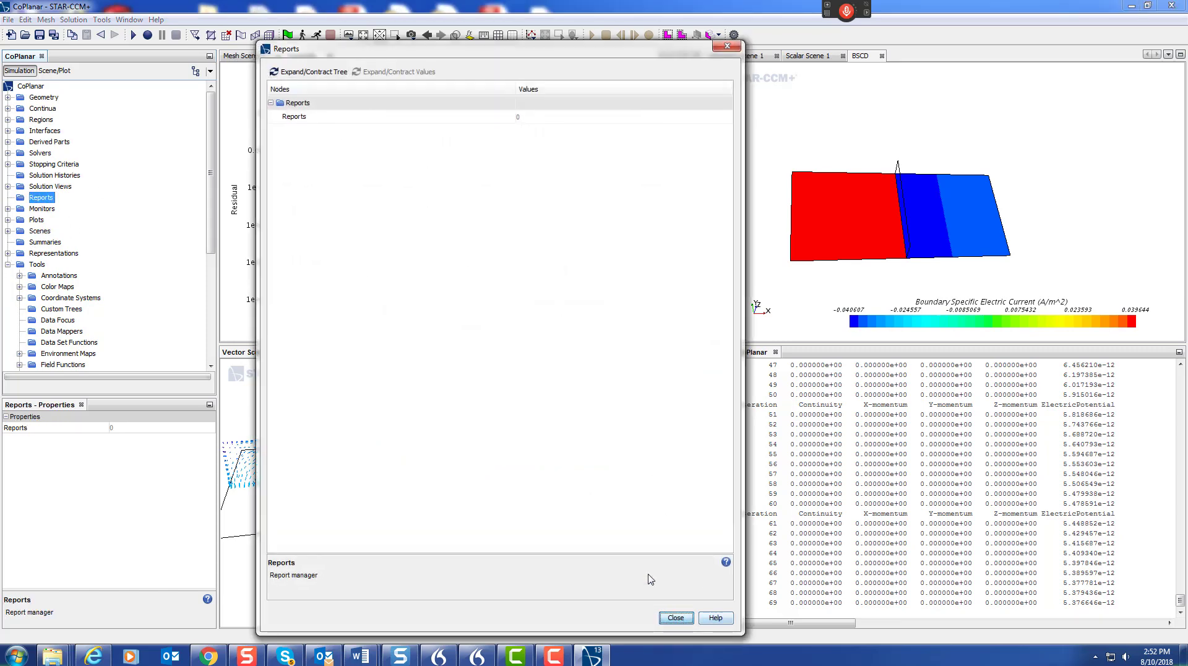
{"action": "left_click", "coordinate": [676, 618]}
{"action": "right_click", "coordinate": [48, 203]}
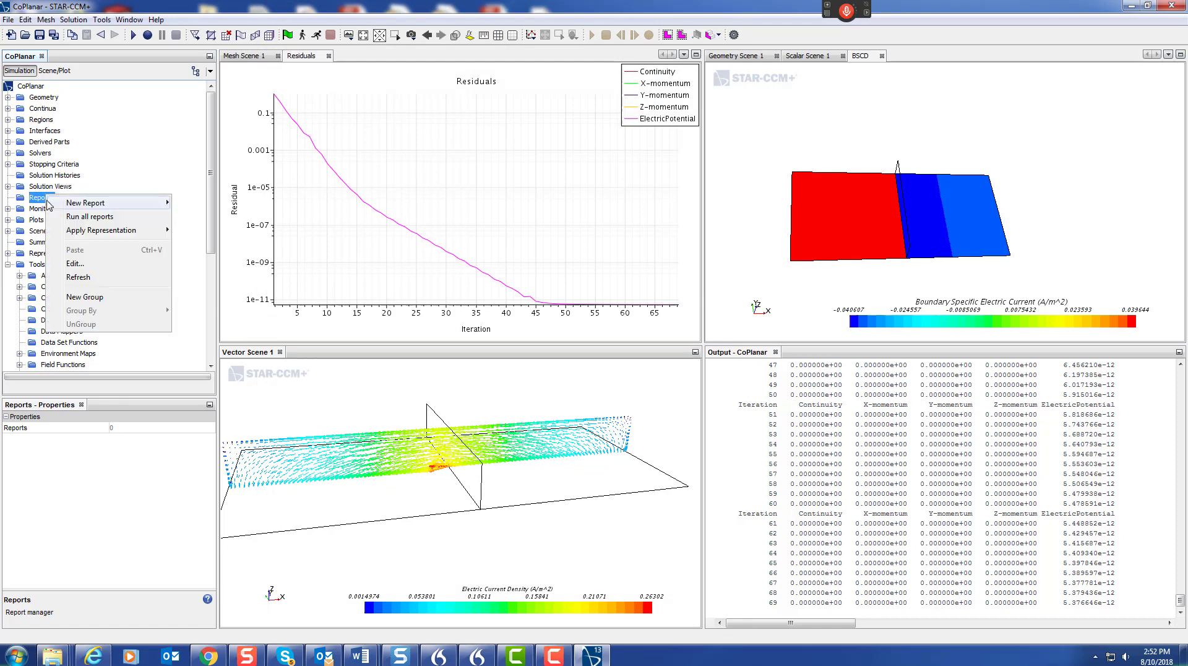
{"action": "mouse_move", "coordinate": [51, 204]}
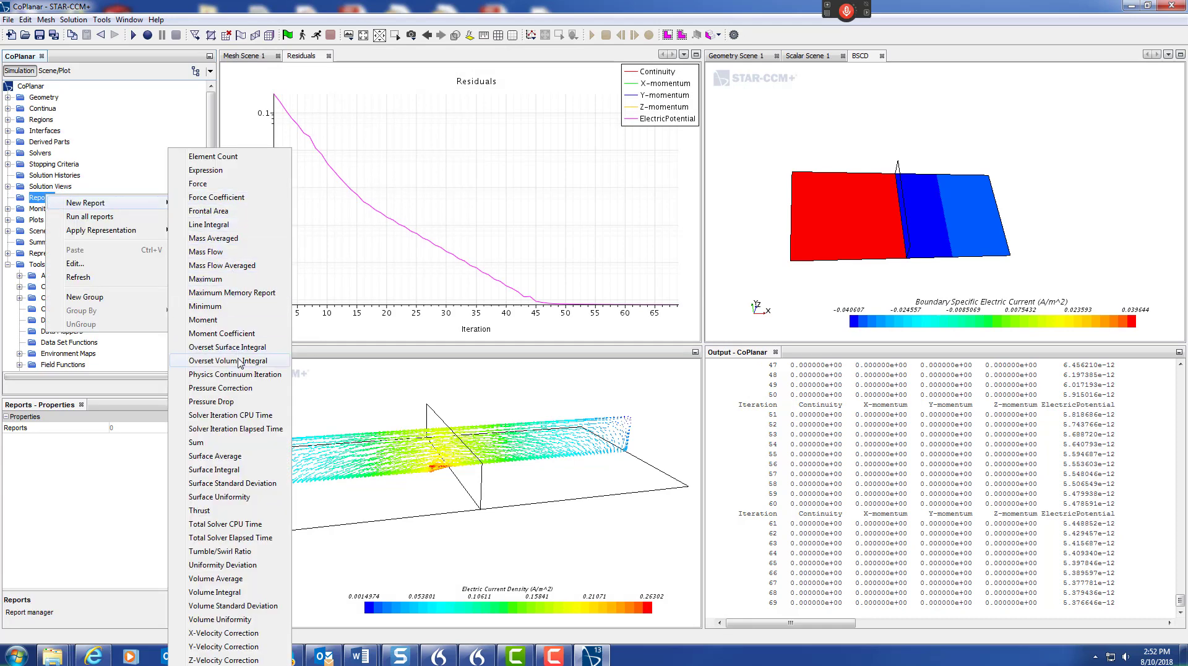
{"action": "left_click", "coordinate": [238, 471]}
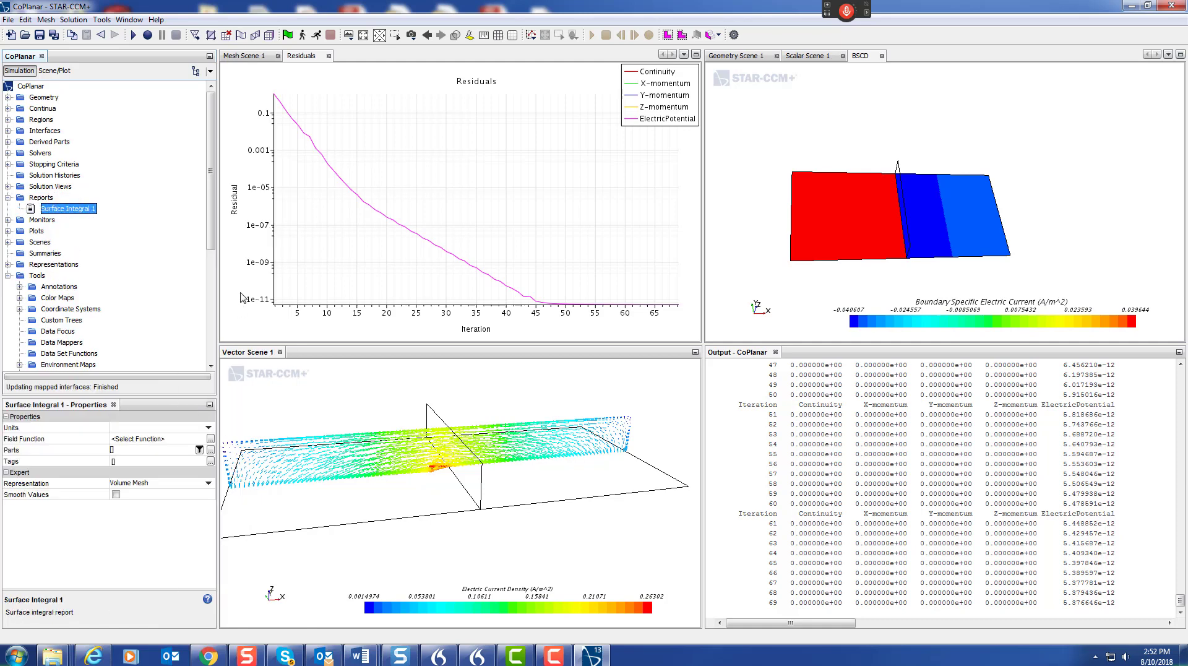
Rename the report GalvanicCurrent and integrate Boundary Specific Electric Current
{"action": "left_click", "coordinate": [73, 210]}
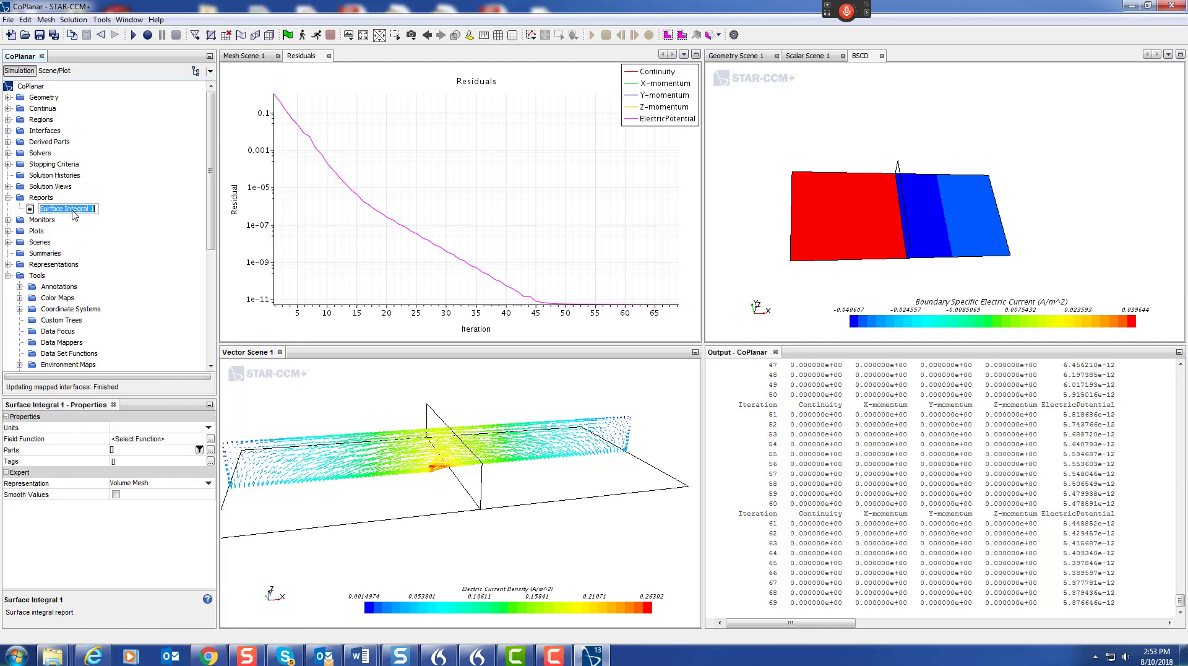
{"action": "type", "text": "CorrosionCurrent"}
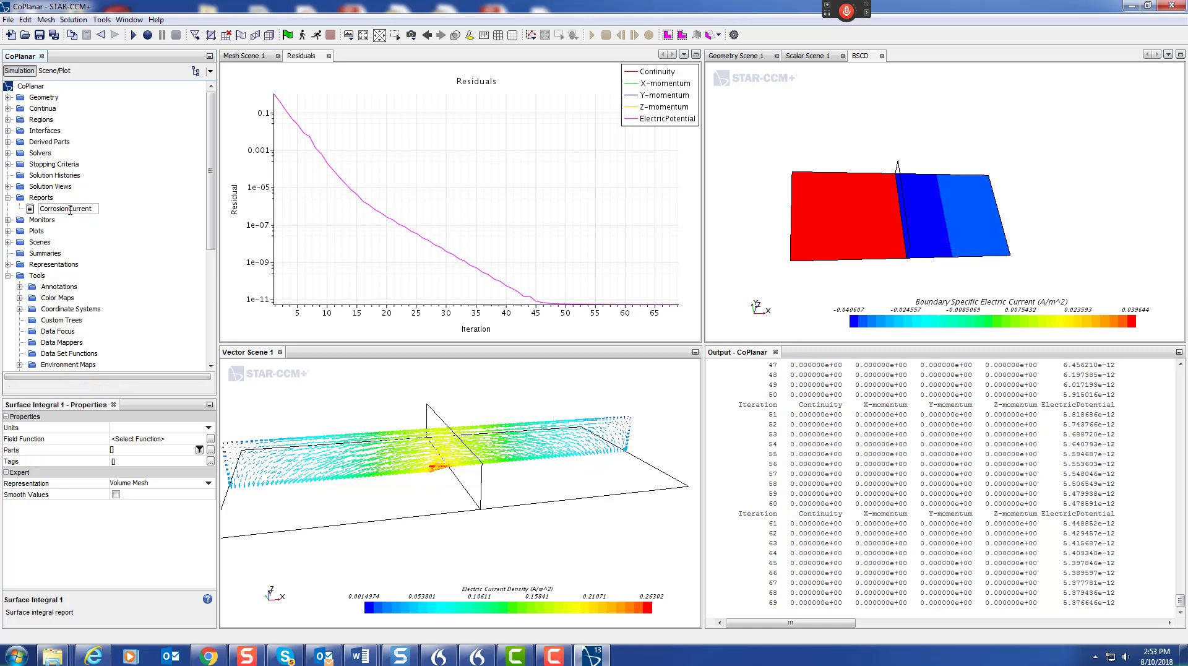
{"action": "left_click_drag", "start_coordinate": [70, 211], "coordinate": [31, 210]}
{"action": "type", "text": "Galvanic"}
{"action": "key", "text": "Return"}
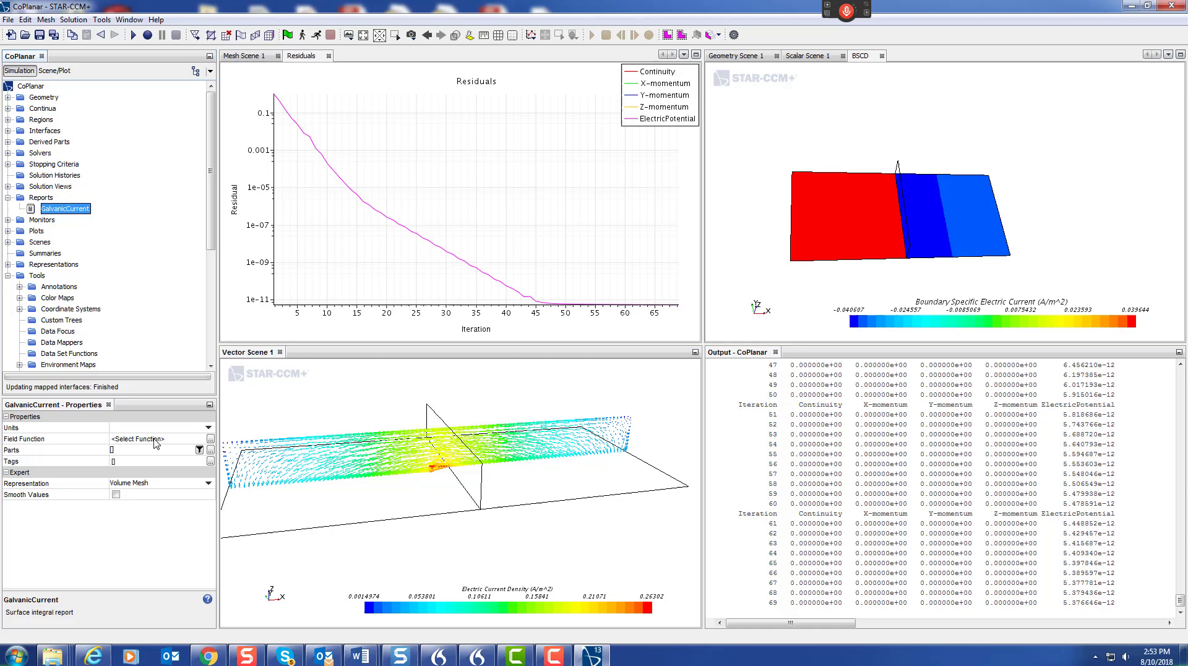
{"action": "left_click", "coordinate": [210, 438]}
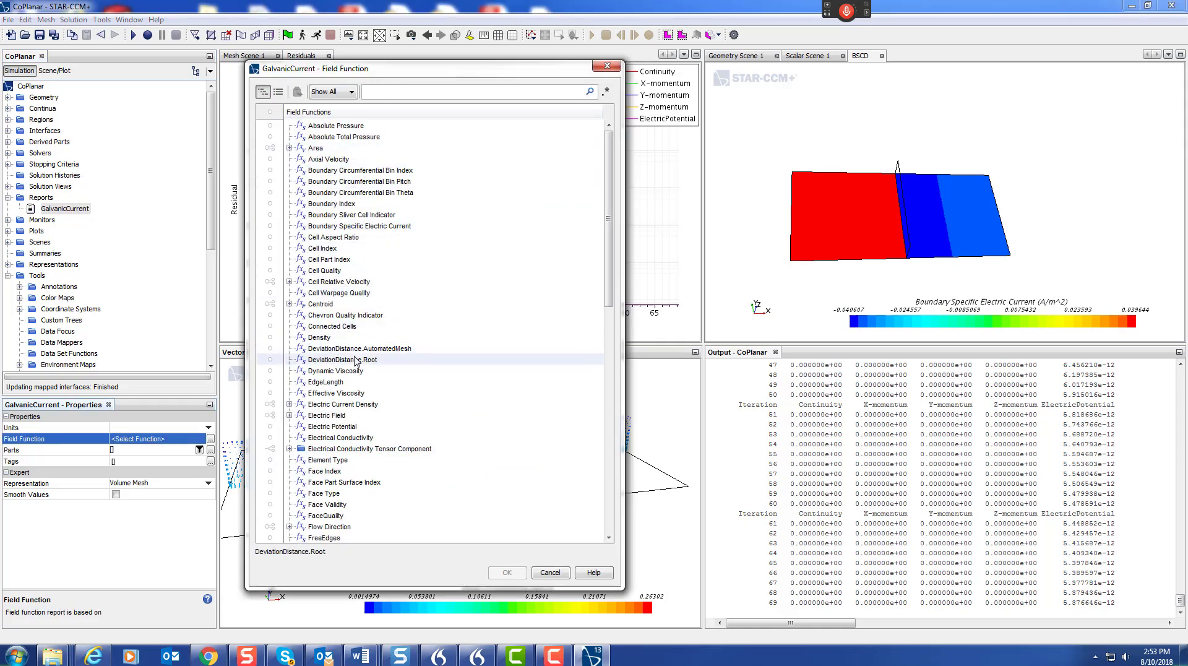
{"action": "left_click", "coordinate": [344, 226]}
{"action": "left_click", "coordinate": [506, 572]}
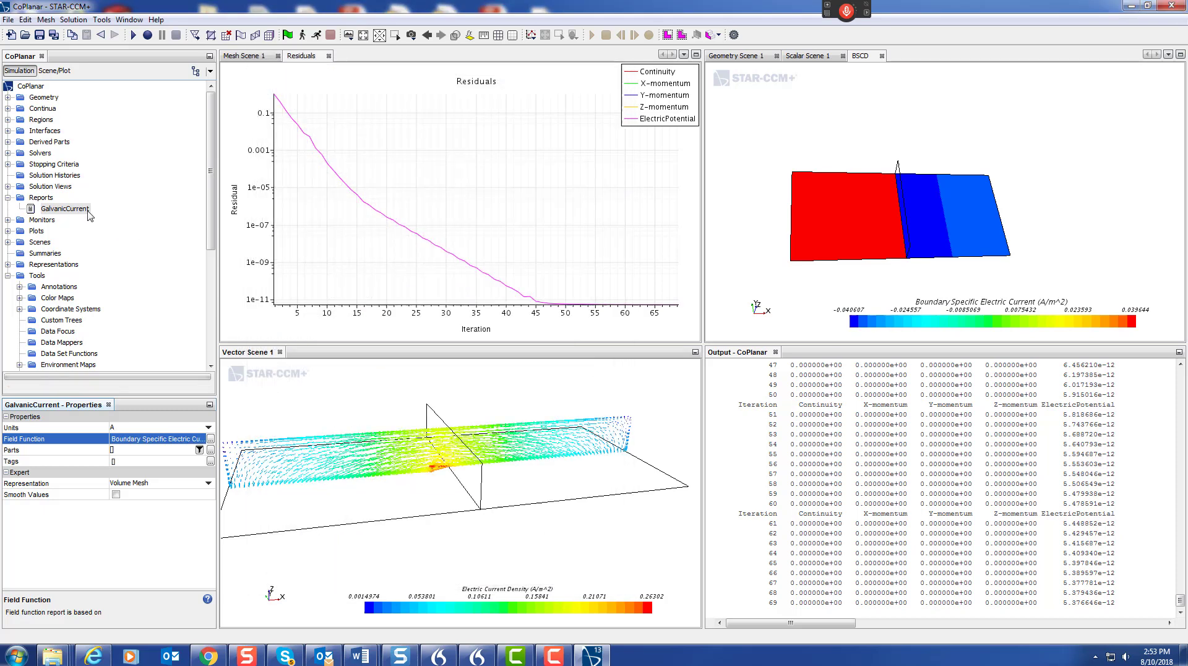
Apply the report to the Anodic and Cathodic boundaries and run it, giving ±9.643859e-05 A
{"action": "left_click", "coordinate": [210, 449]}
{"action": "left_click", "coordinate": [191, 199]}
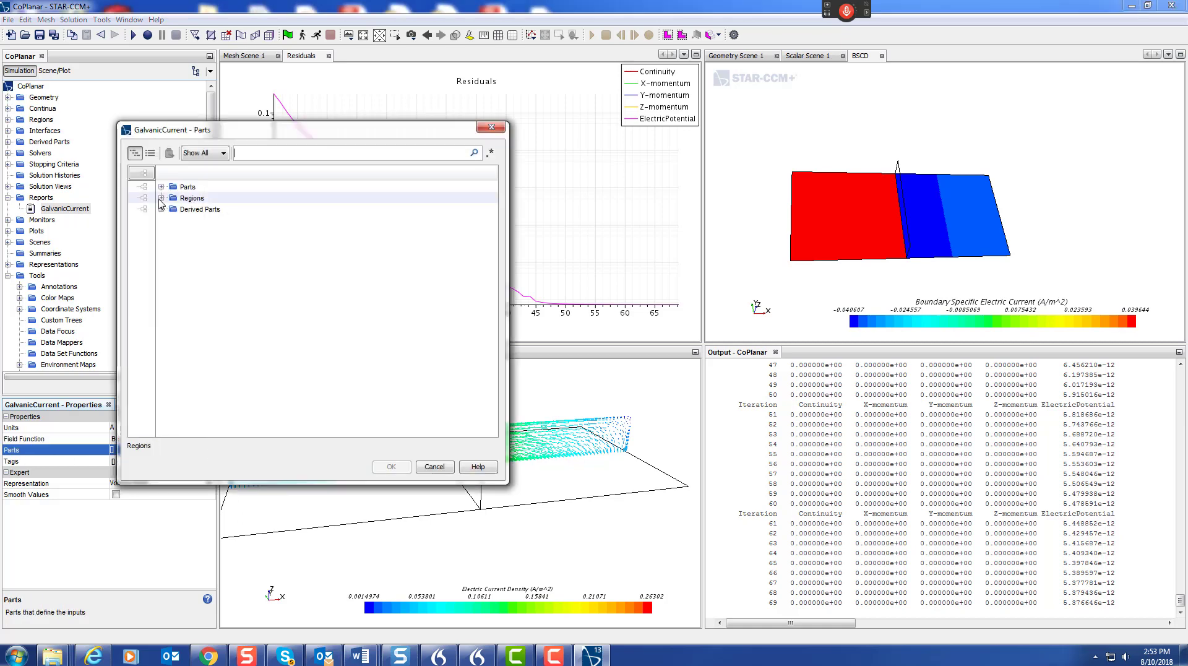
{"action": "left_click", "coordinate": [161, 198]}
{"action": "left_click", "coordinate": [175, 210]}
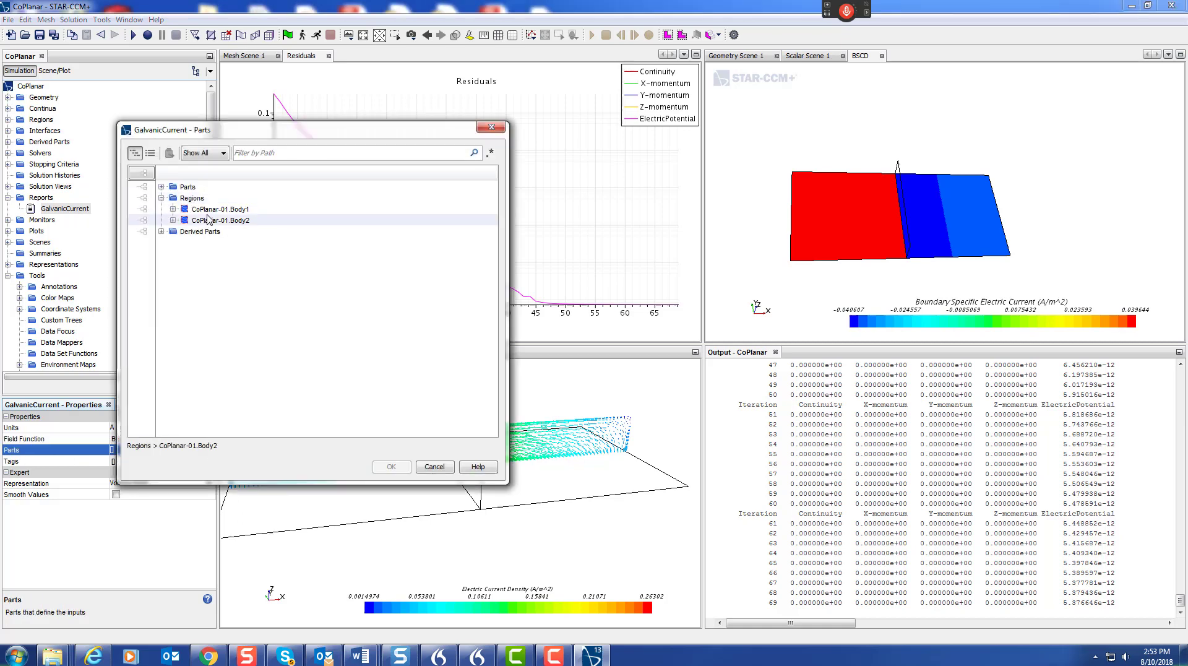
{"action": "left_click", "coordinate": [173, 210]}
{"action": "left_click", "coordinate": [173, 264]}
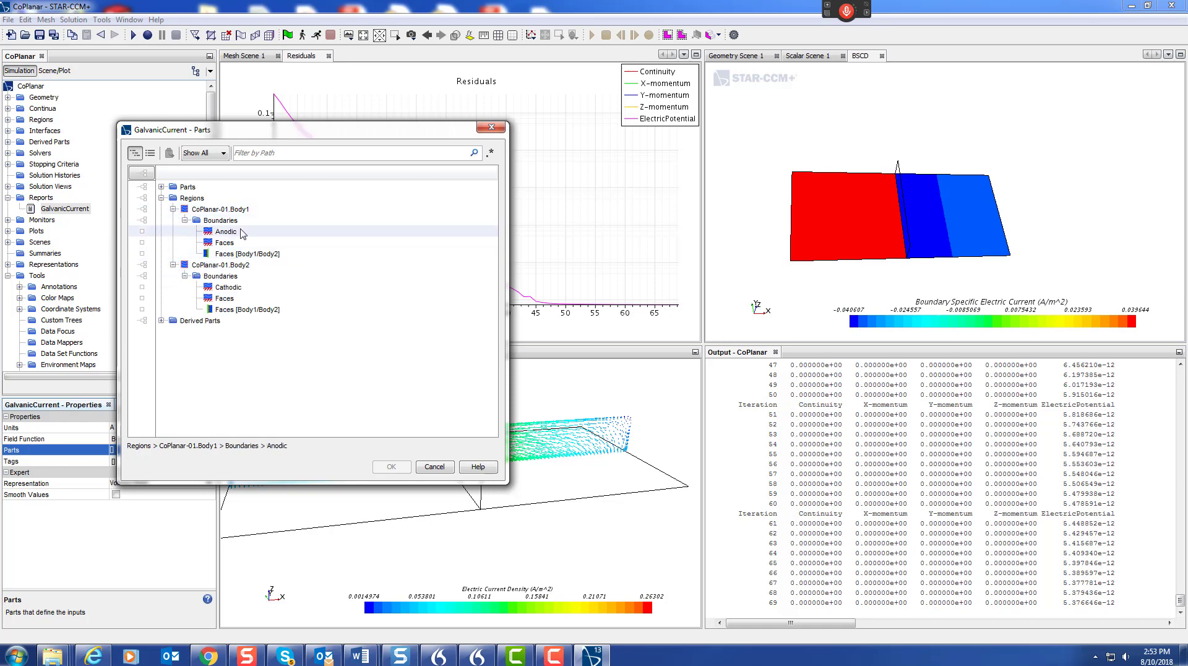
{"action": "left_click", "coordinate": [142, 231]}
{"action": "left_click", "coordinate": [142, 287]}
{"action": "left_click", "coordinate": [391, 466]}
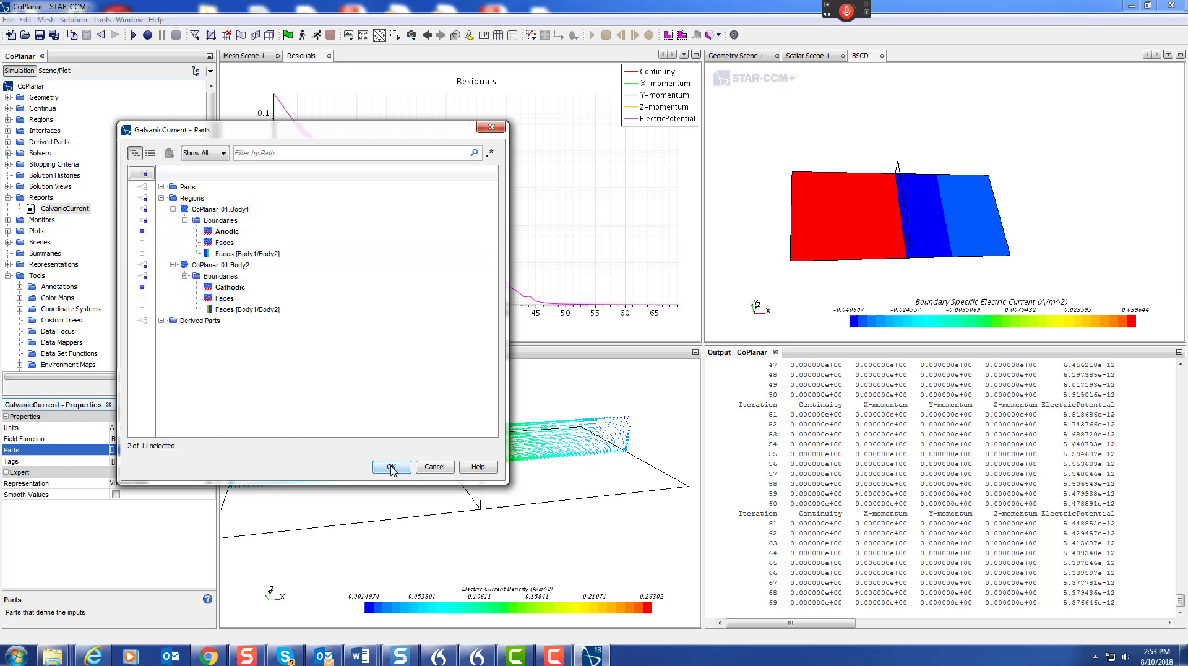
{"action": "left_click", "coordinate": [64, 210]}
{"action": "double_click", "coordinate": [63, 211]}
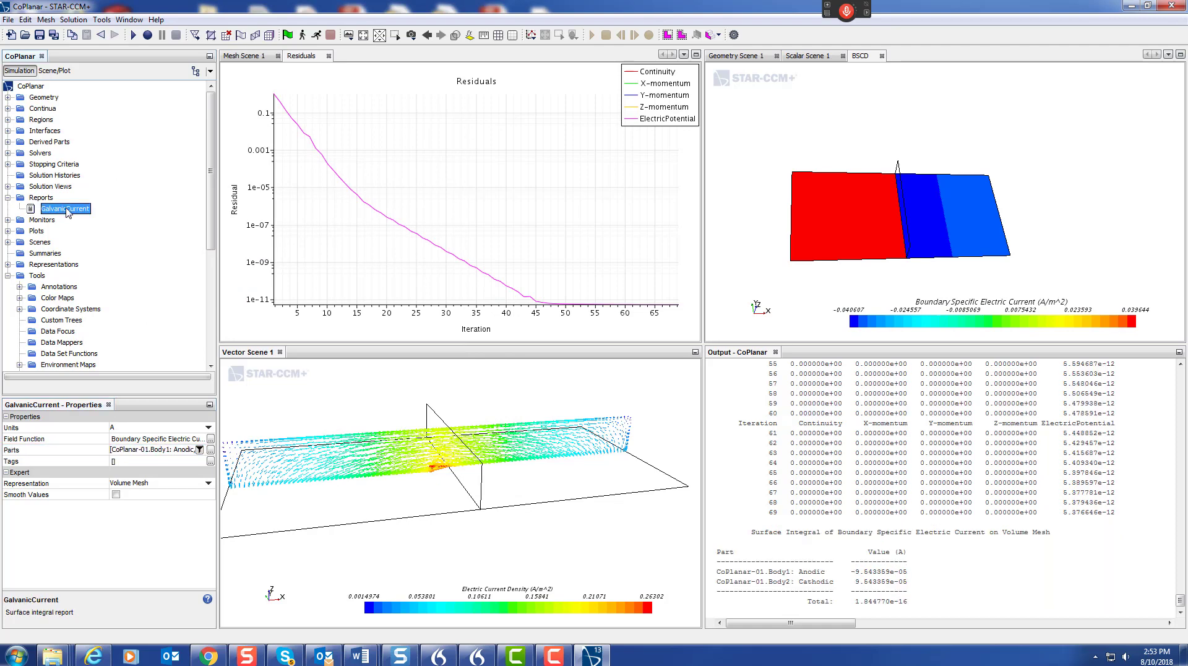